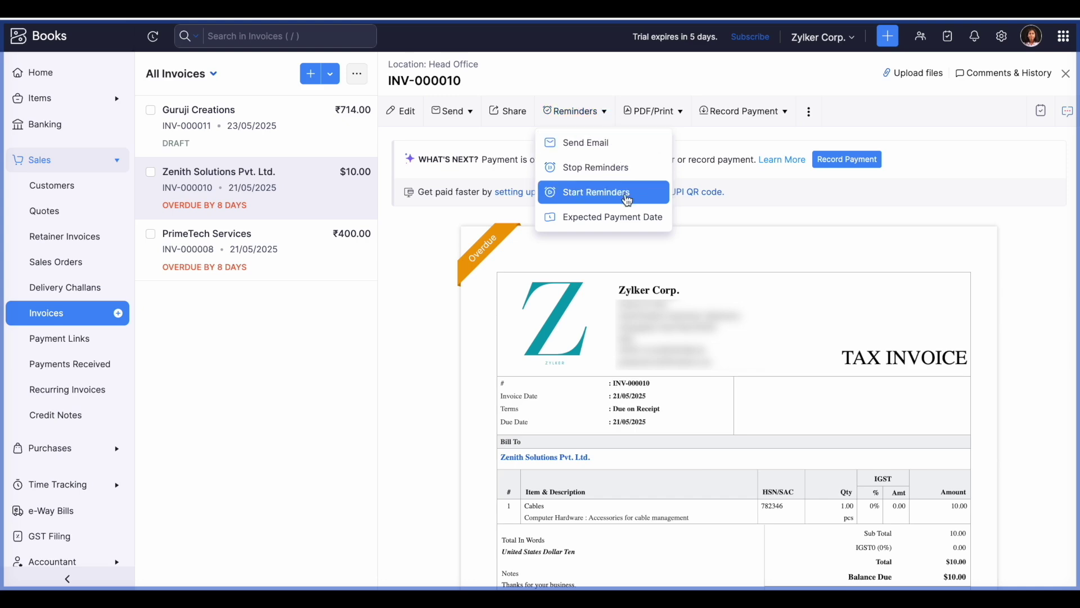
View the expected payment date options for the overdue Zenith Solutions invoice and dismiss them without saving.
left_click(624, 226)
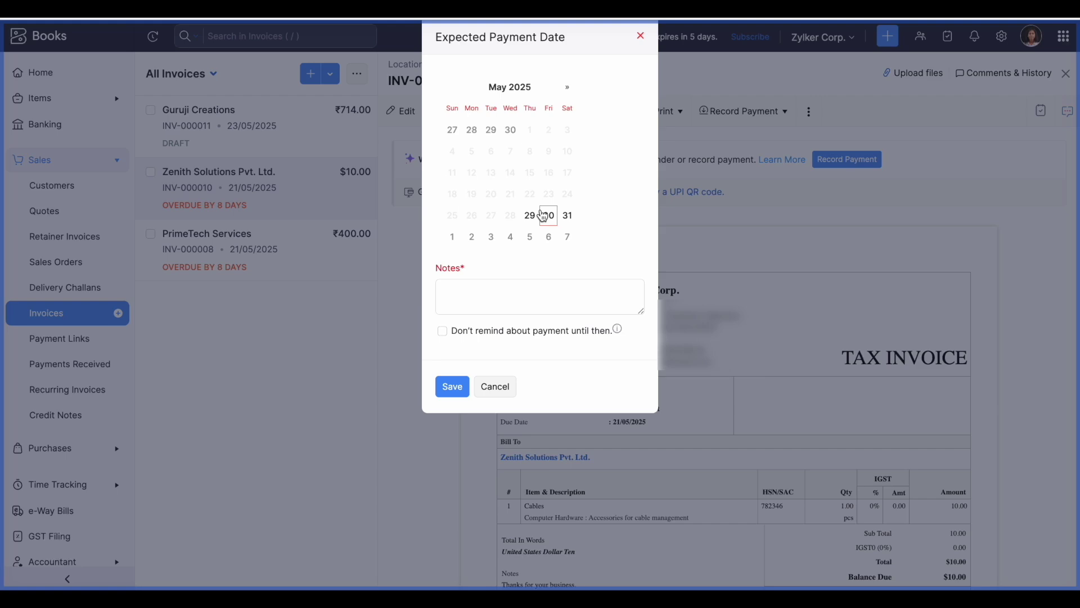
left_click(499, 387)
Open the Reminders page in the organization settings.
left_click(1001, 36)
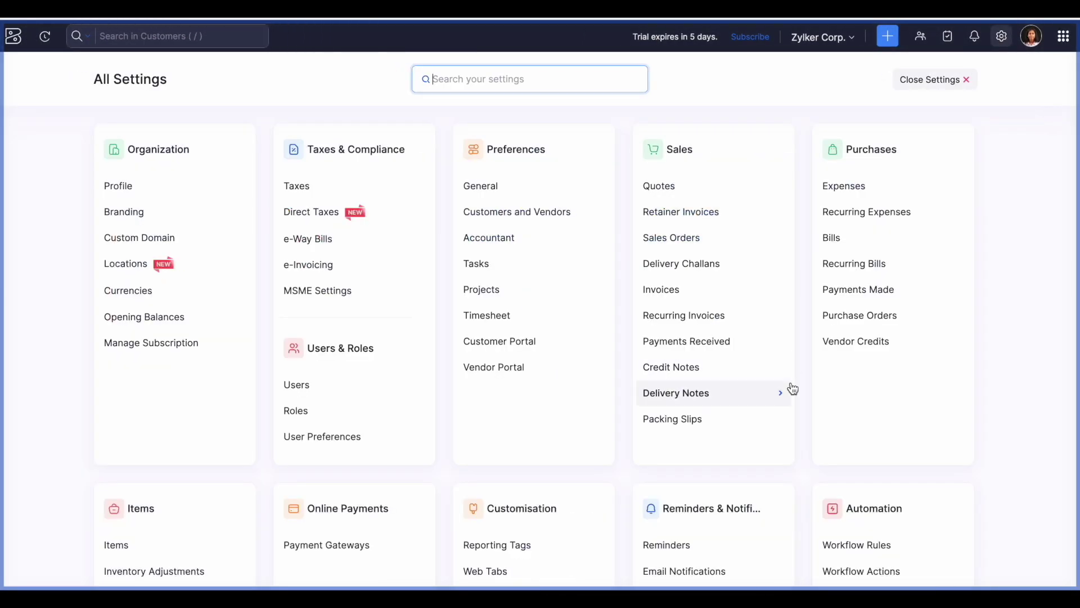
scroll(776, 399, "down", 2)
left_click(694, 467)
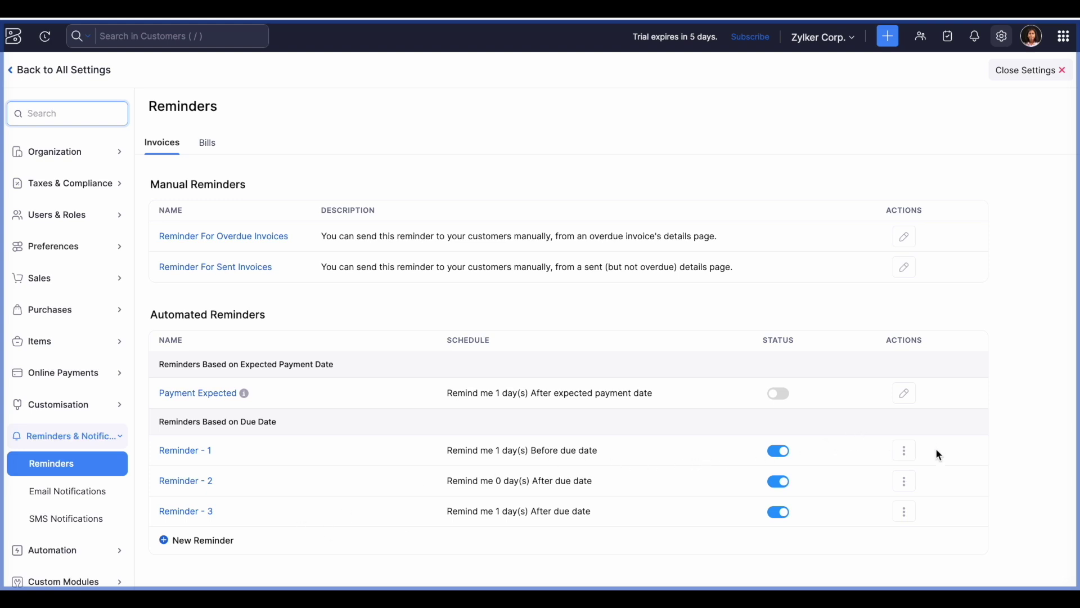
Review the email template and available placeholders of the automated invoice reminder Reminder - 1, close it unchanged, and view the bill reminders.
left_click(907, 454)
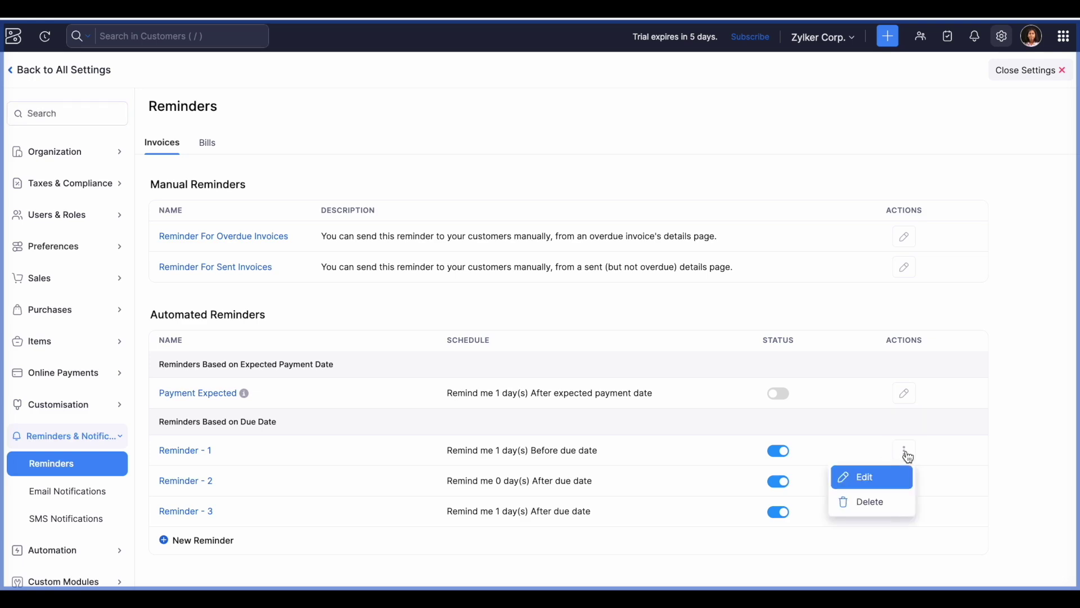
left_click(863, 483)
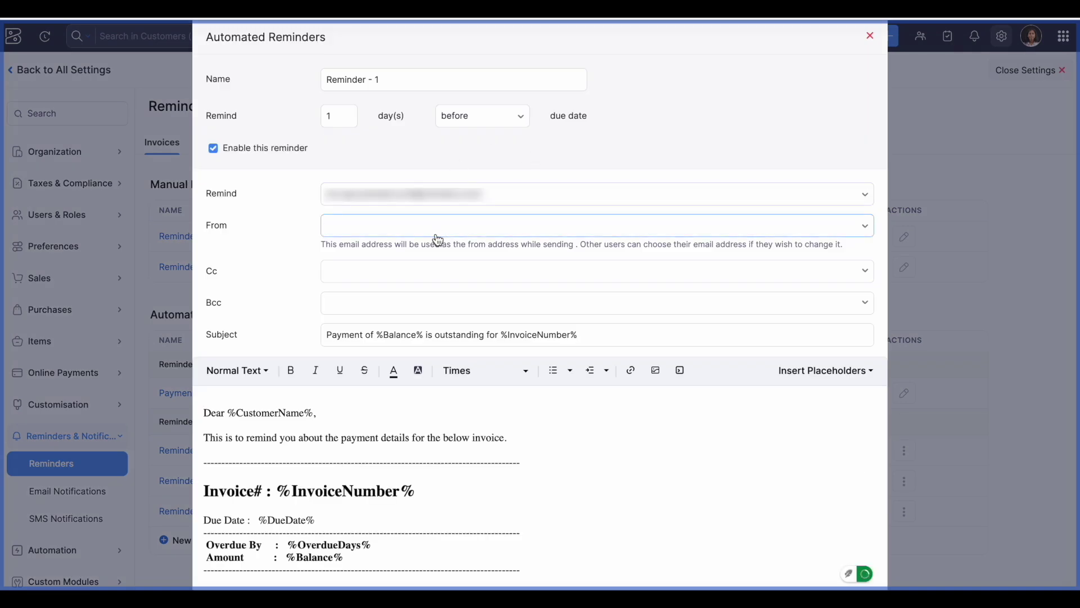
scroll(428, 252, "down", 1)
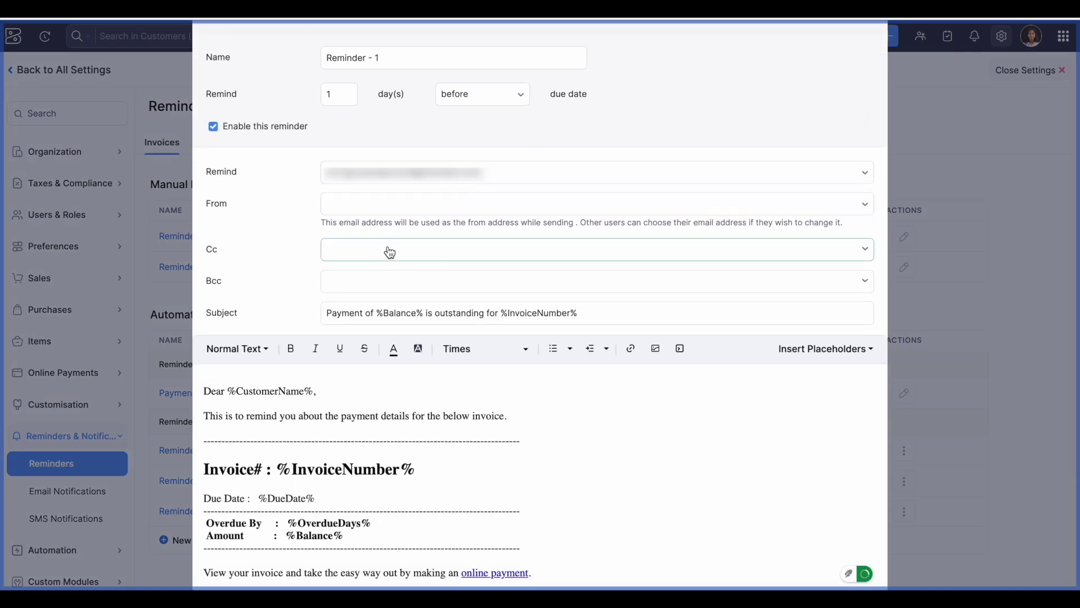
scroll(394, 281, "down", 3)
scroll(395, 293, "up", 1)
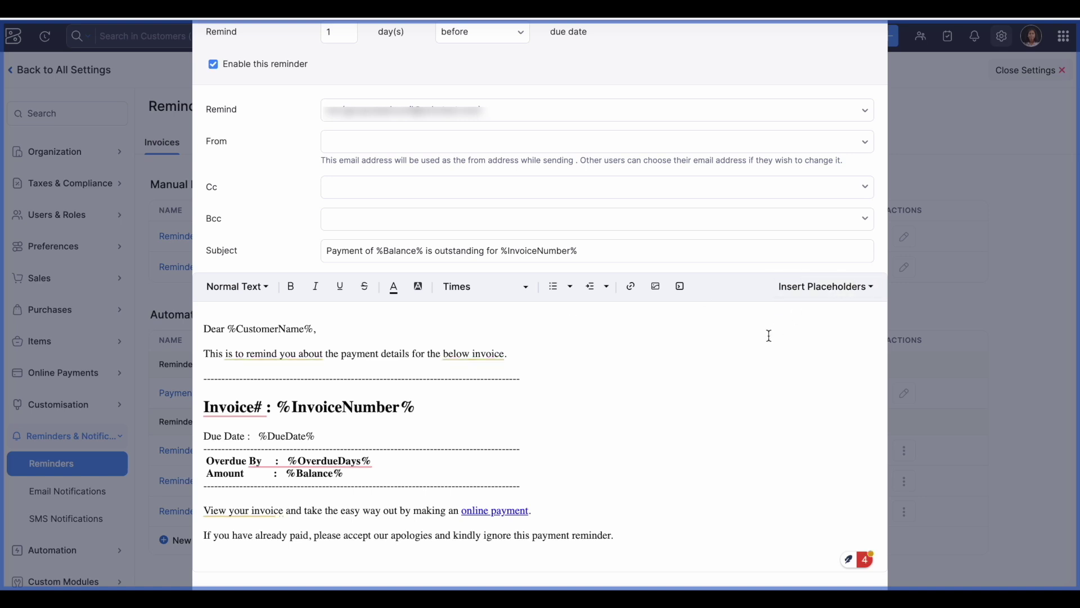
scroll(767, 335, "down", 1)
left_click(811, 297)
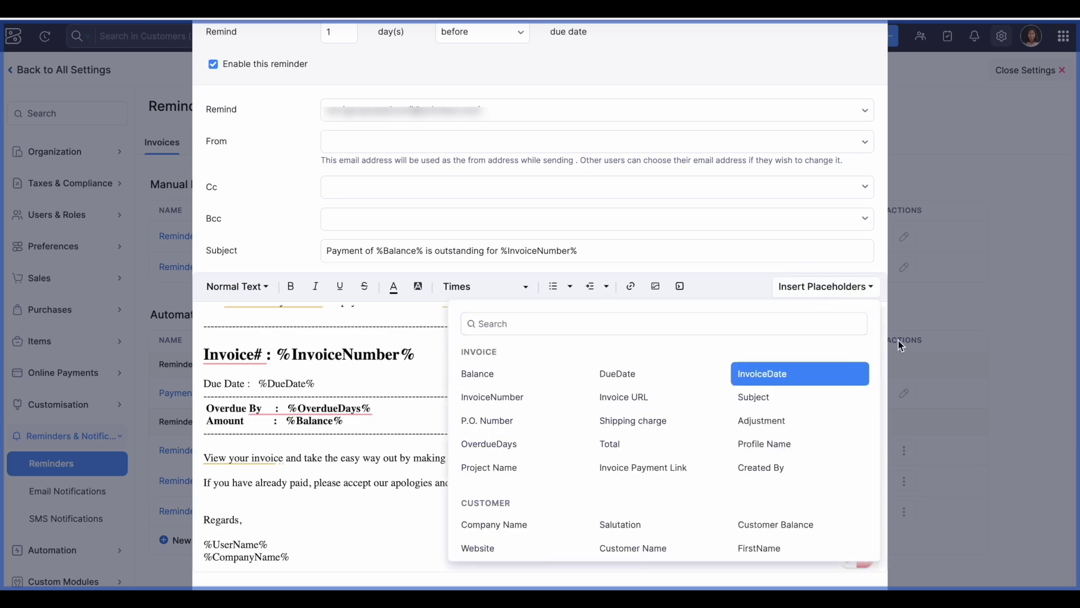
scroll(760, 253, "up", 2)
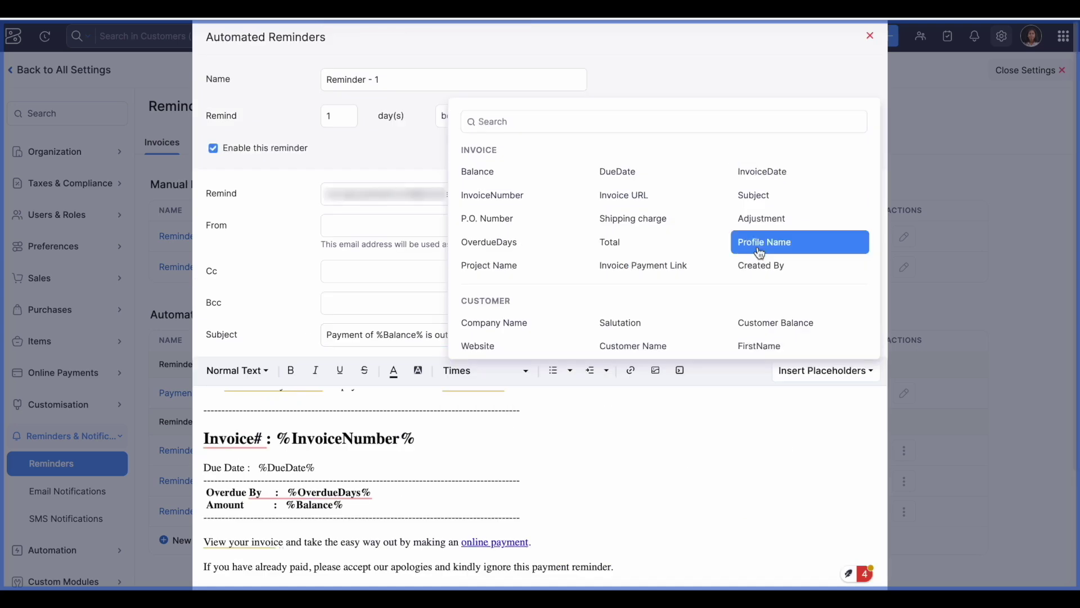
left_click(870, 39)
left_click(871, 38)
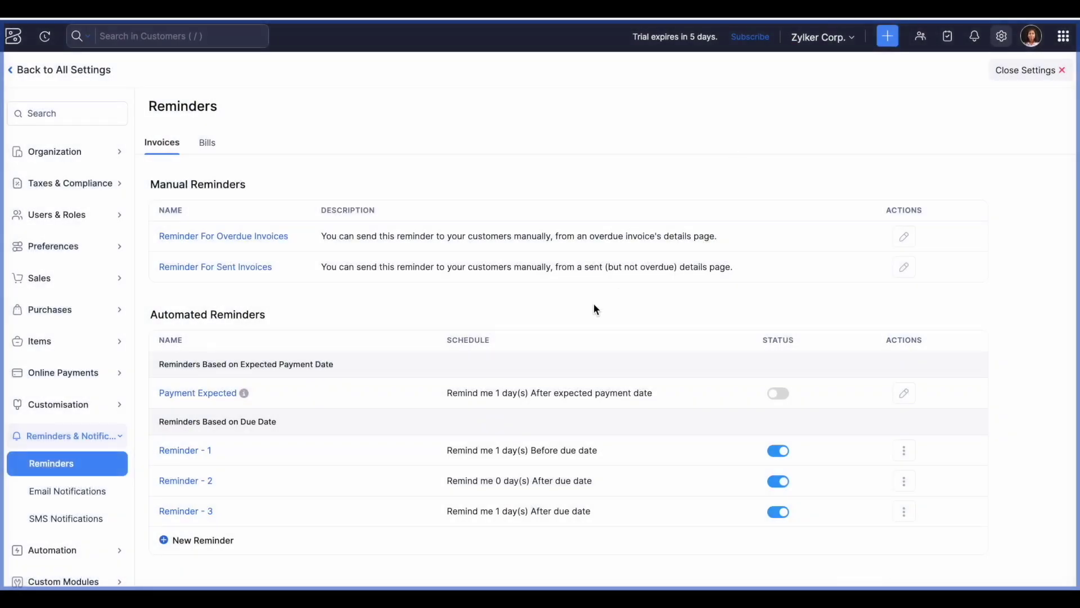
left_click(209, 143)
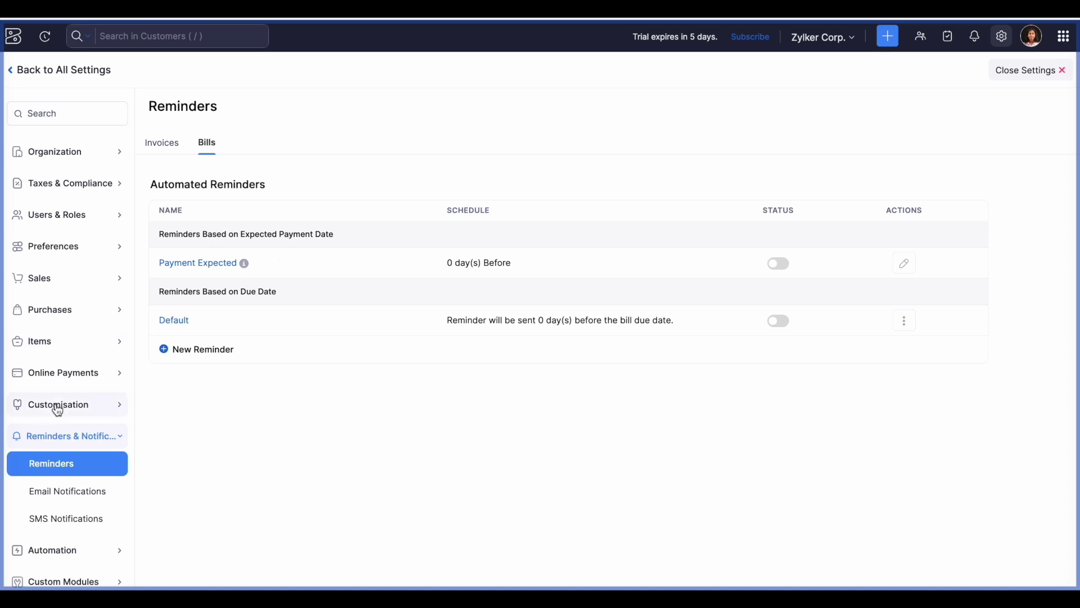
Review the existing email alerts under Workflow Actions and the existing Workflow Rules in the automation settings.
scroll(56, 408, "down", 2)
left_click(51, 469)
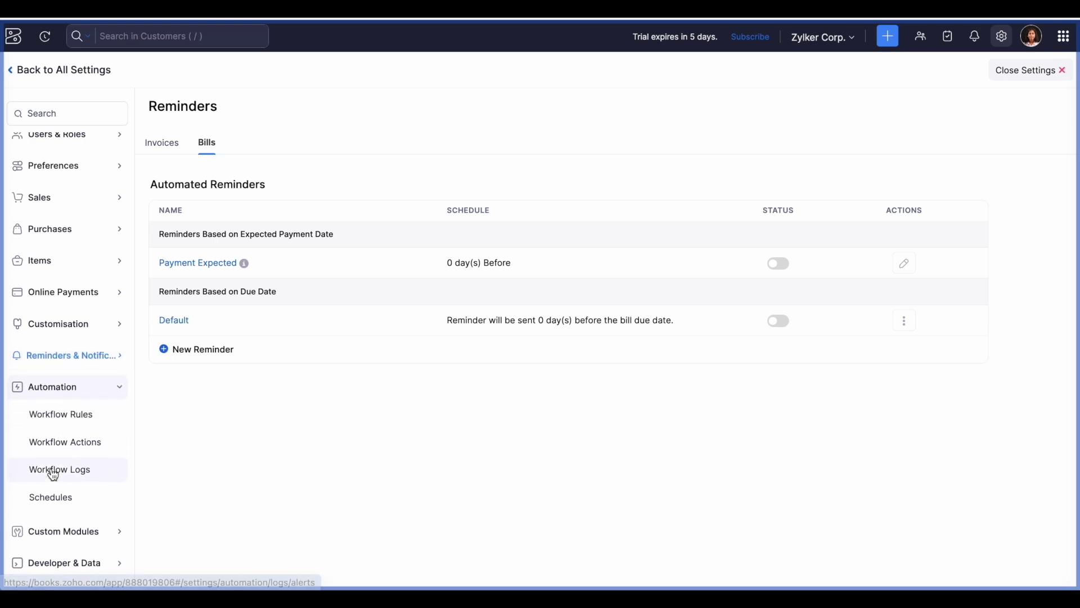
left_click(81, 443)
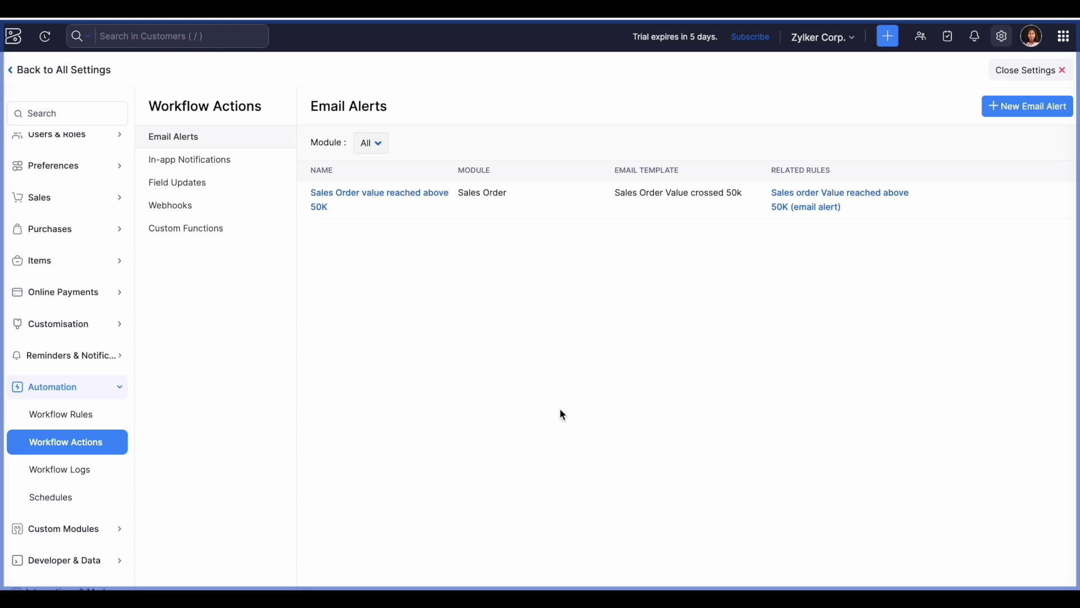
left_click(79, 415)
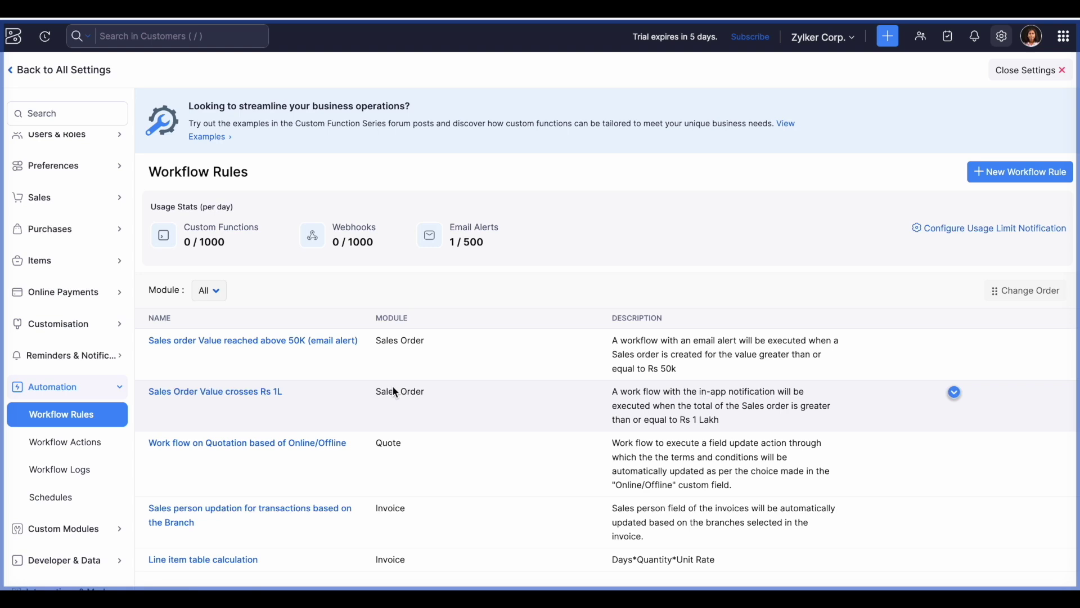
Examine a blank new email alert form and its module choices in Workflow Actions, and close it without saving.
left_click(84, 442)
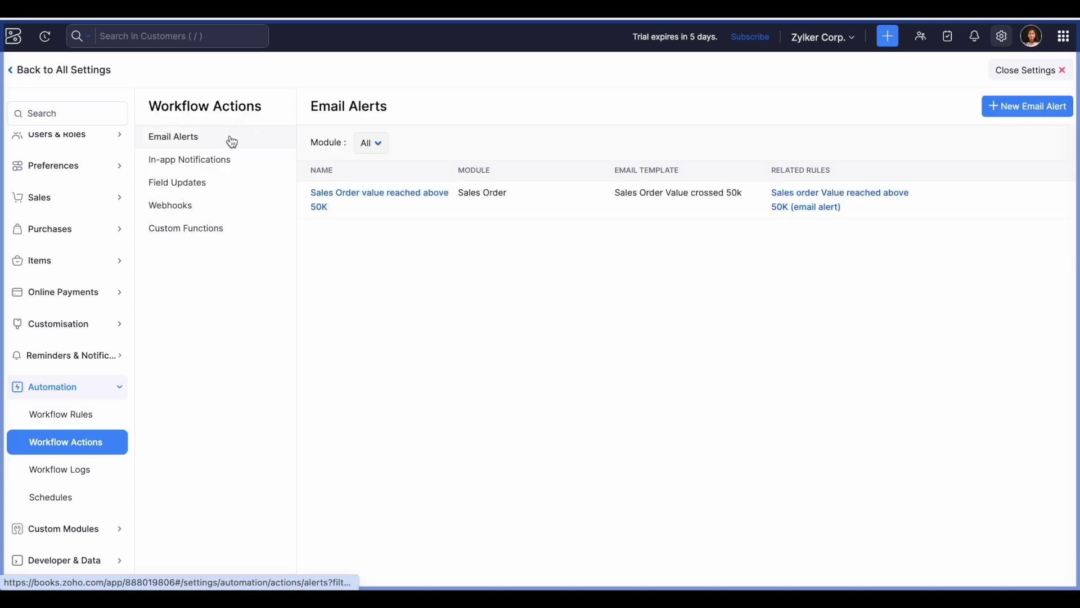
left_click(1060, 111)
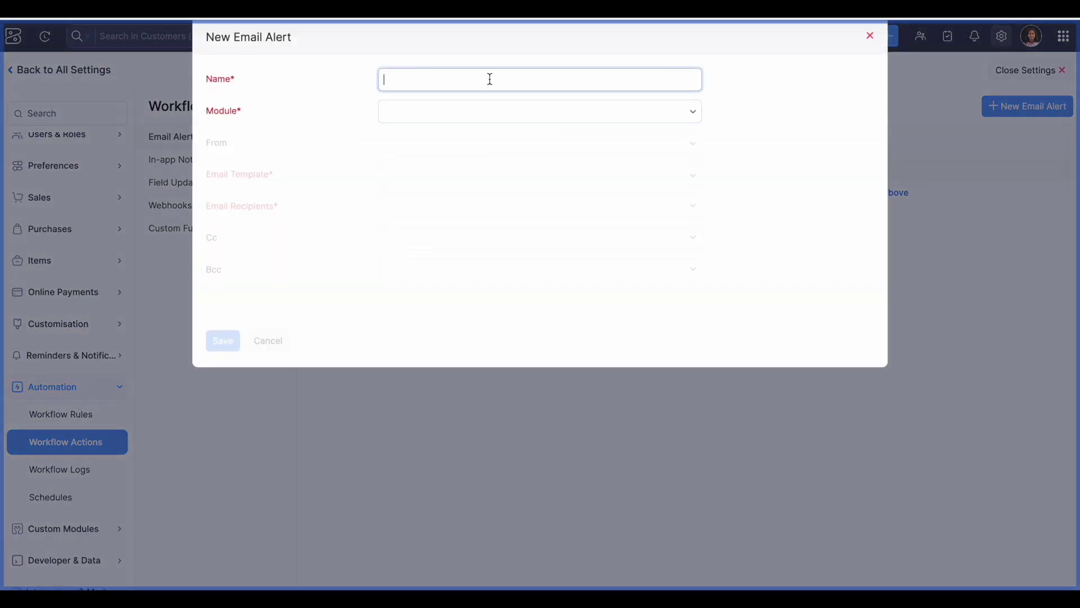
left_click(456, 104)
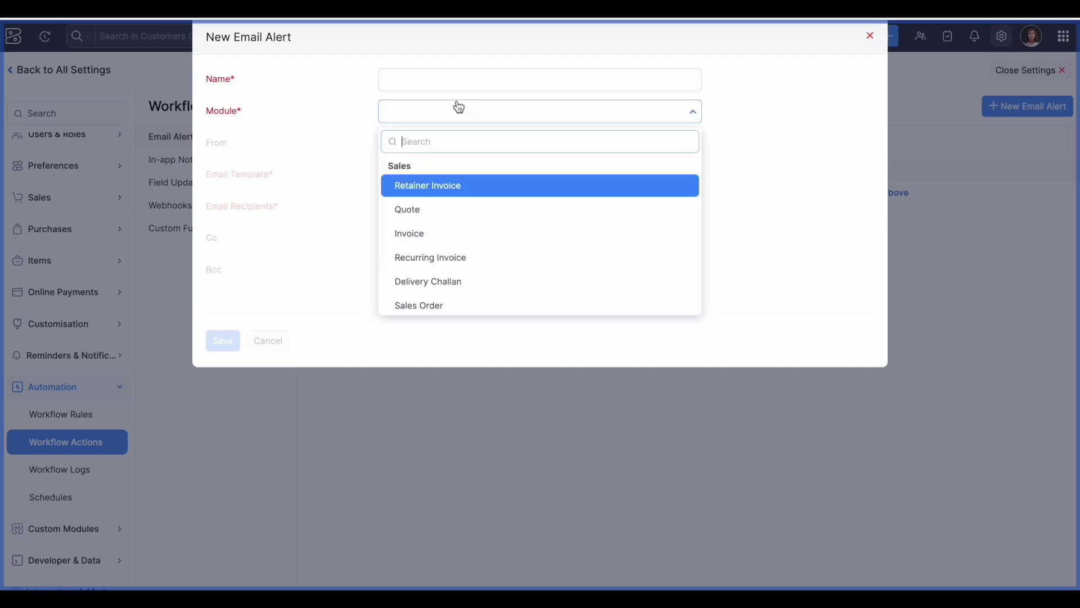
left_click(282, 340)
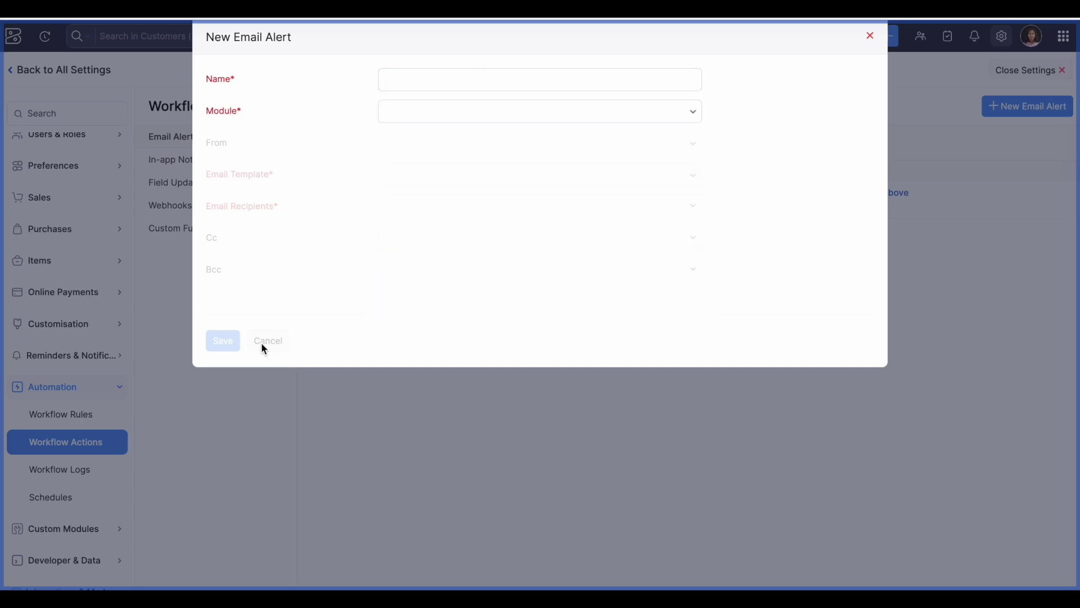
left_click(874, 38)
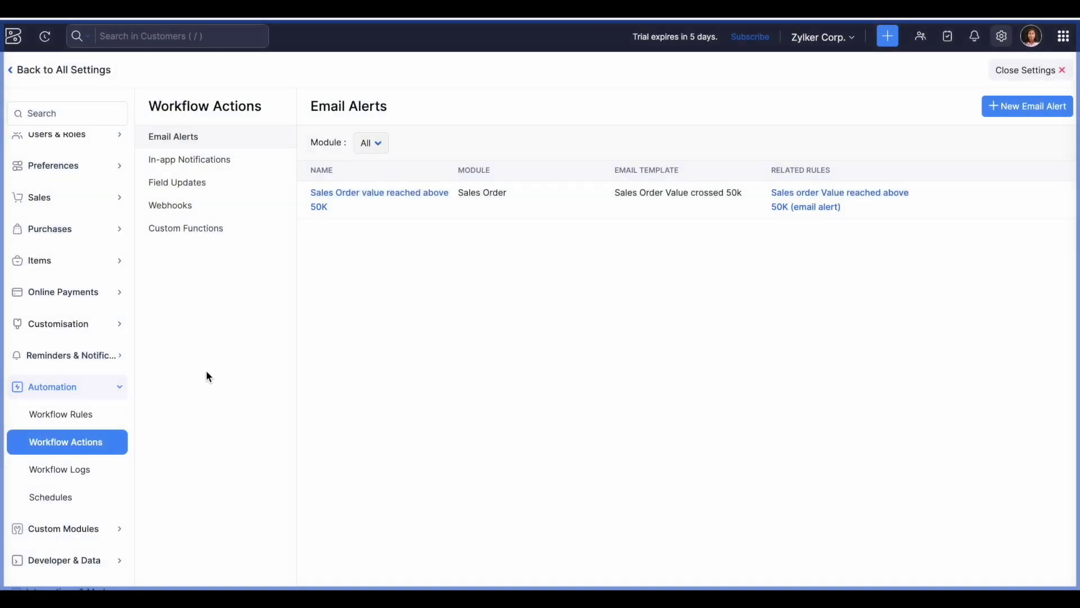
Start a new workflow rule named "sales order value above 50000" for the Sales Order module.
left_click(70, 413)
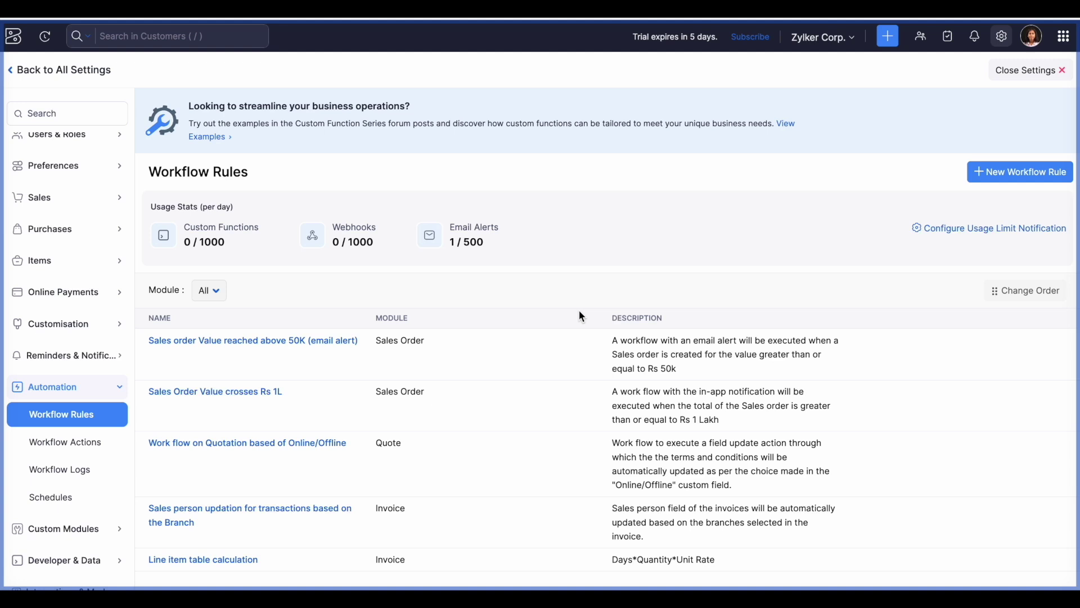
left_click(1003, 176)
type("sales order value above 50000")
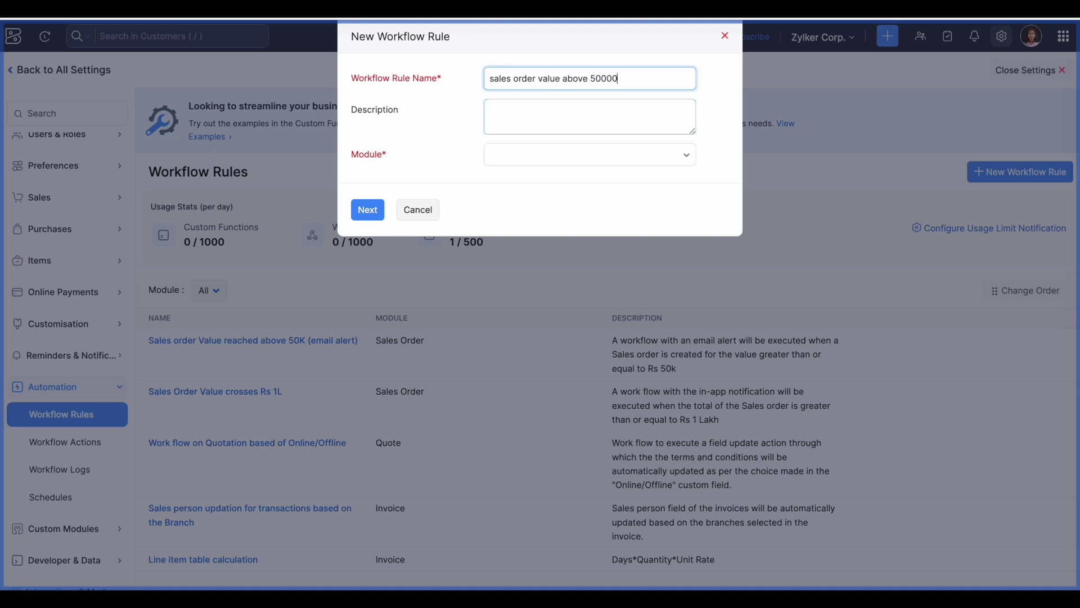
left_click(574, 160)
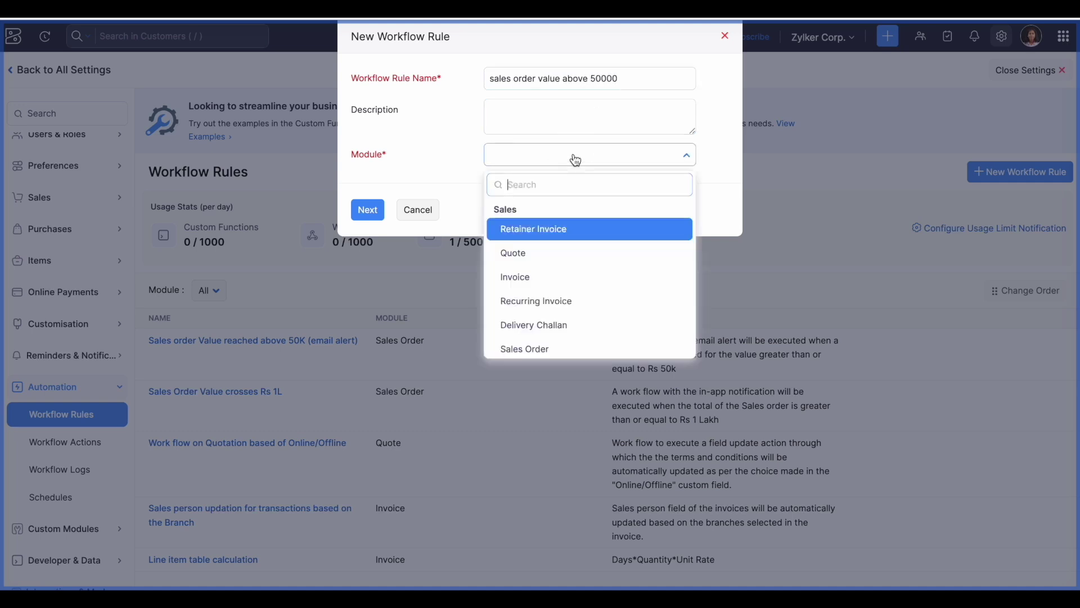
left_click(558, 347)
left_click(368, 209)
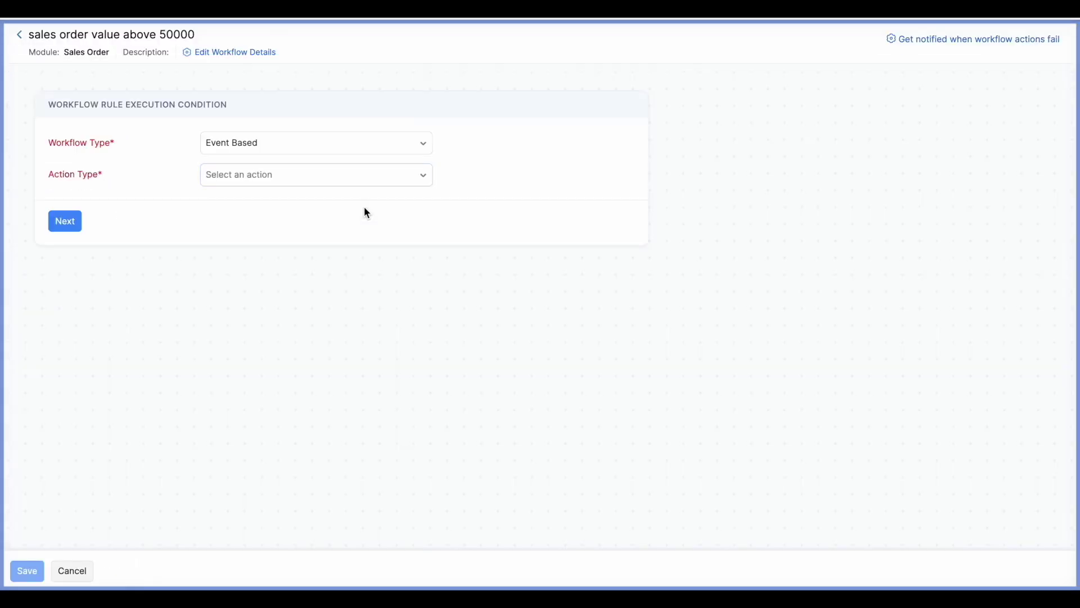
Set the event-based rule's action type to Created and accept the execution condition.
left_click(316, 182)
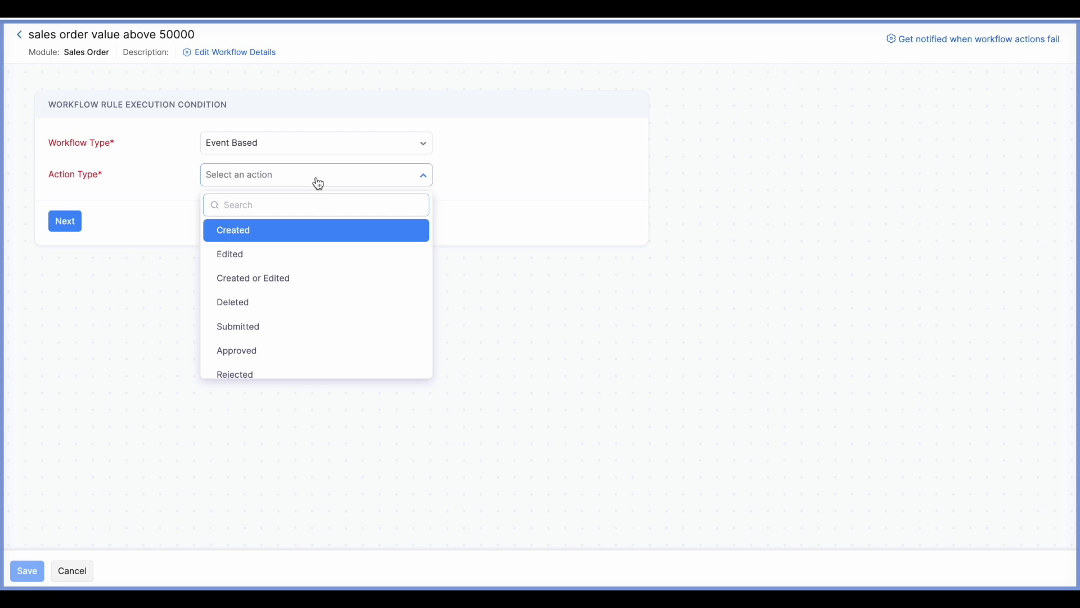
left_click(290, 231)
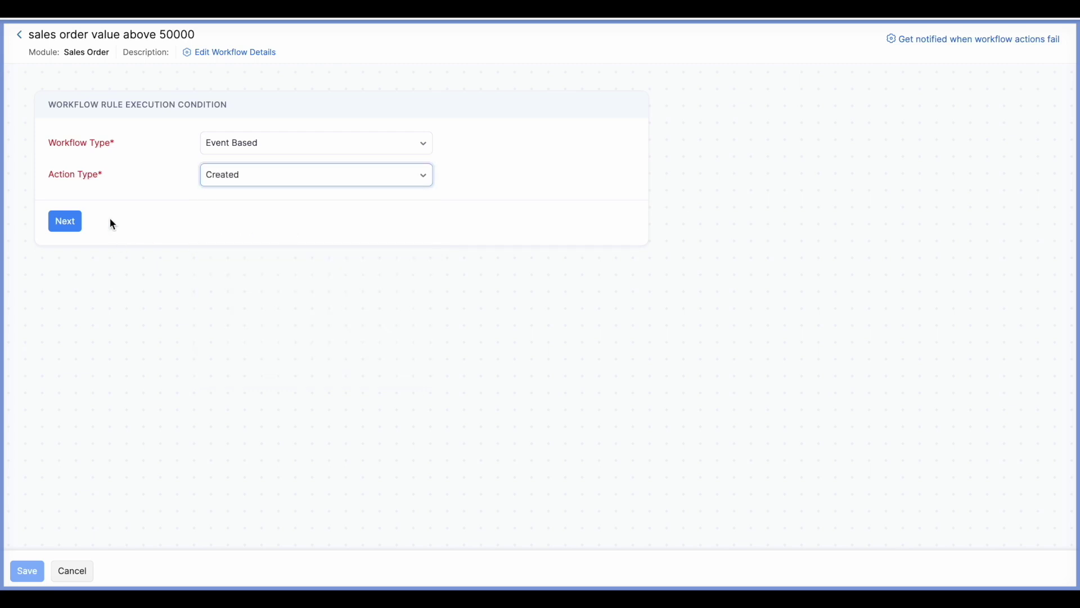
left_click(242, 183)
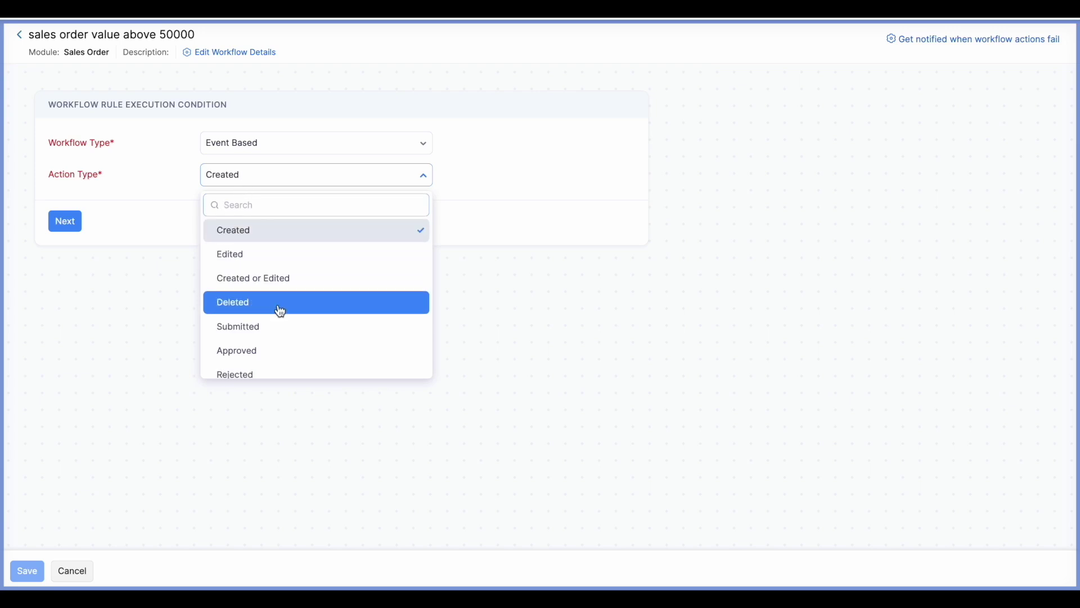
scroll(278, 309, "down", 1)
scroll(293, 332, "up", 1)
left_click(303, 240)
left_click(73, 222)
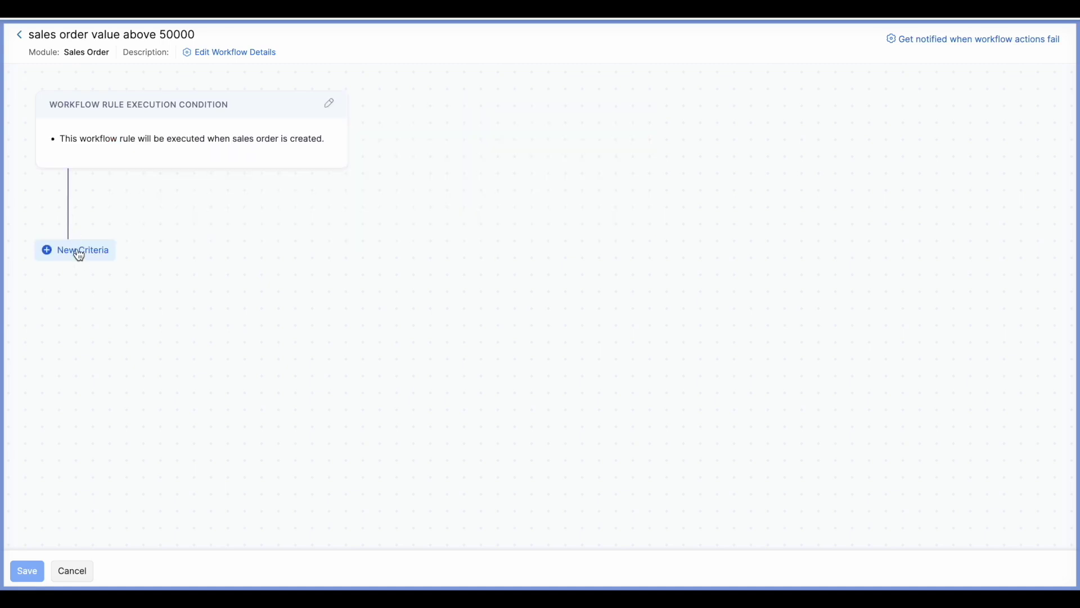
Add a criterion to the workflow rule requiring Total >= 50000.
left_click(84, 263)
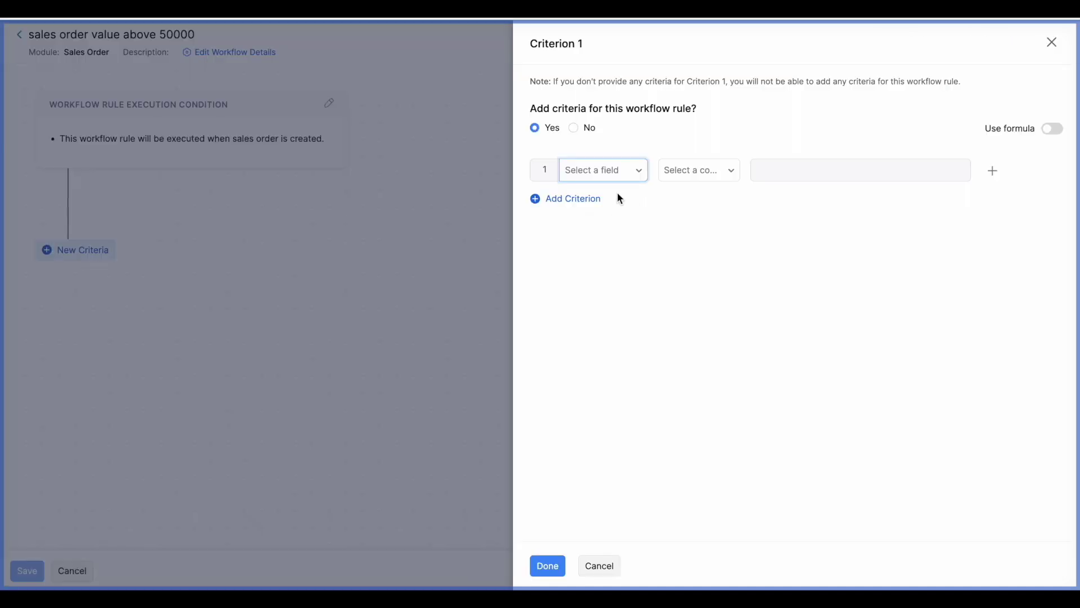
left_click(612, 175)
scroll(641, 309, "down", 5)
left_click(639, 291)
left_click(694, 171)
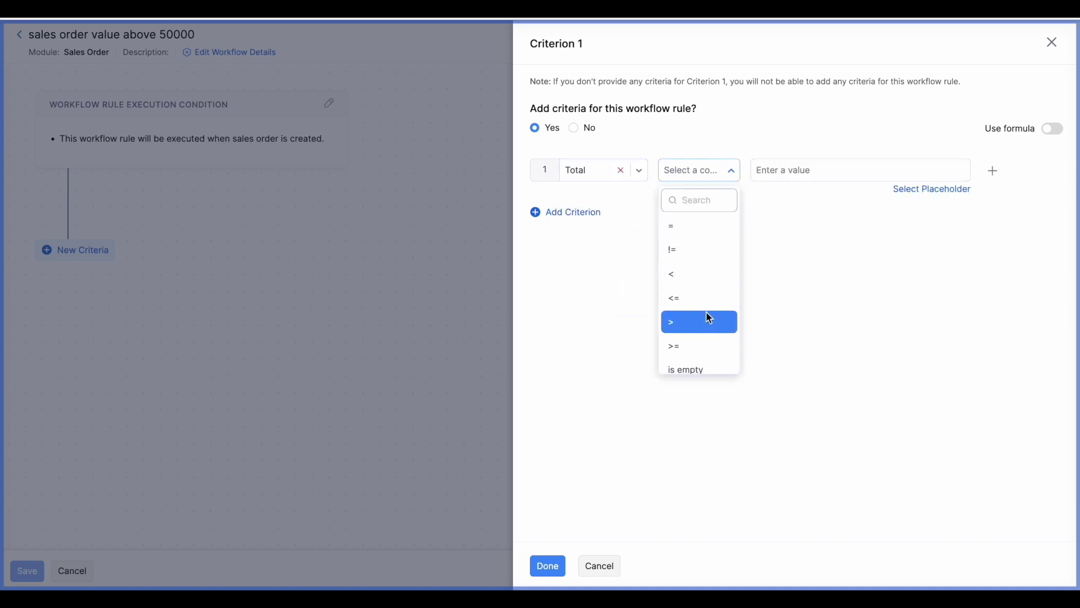
left_click(703, 346)
left_click(770, 173)
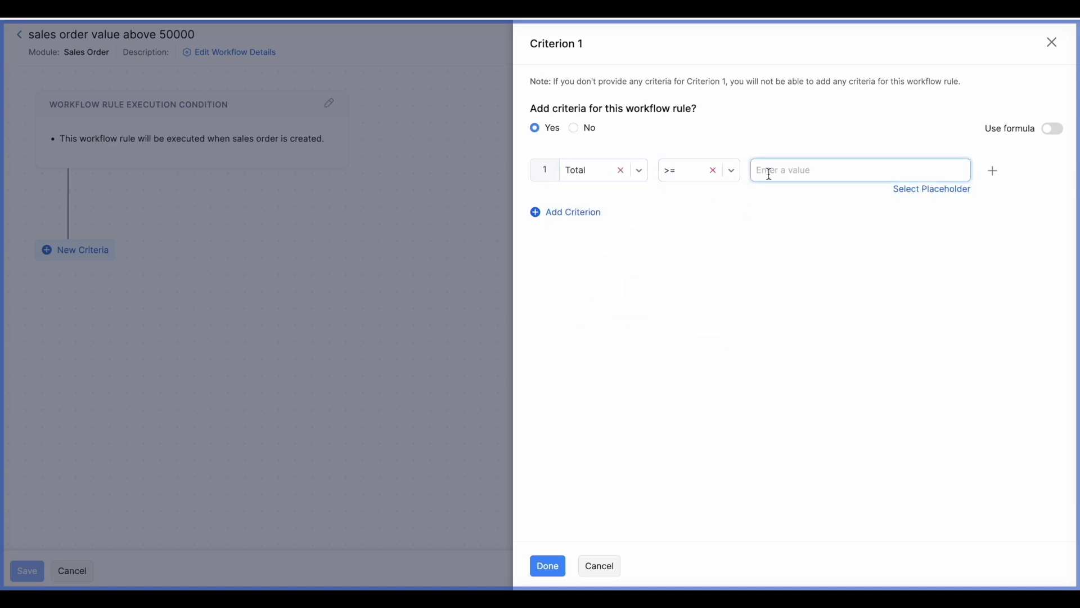
type("50000")
left_click(548, 566)
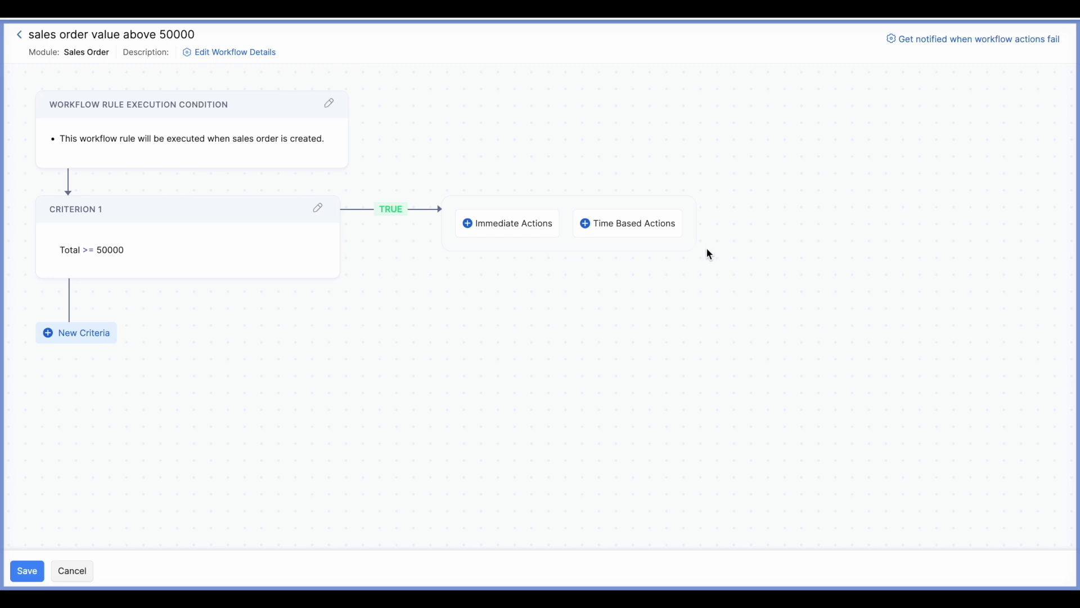
Choose the email alert "Sales Order value reached above 50K" as an immediate action for the criterion, and cancel the association.
left_click(542, 227)
left_click(668, 118)
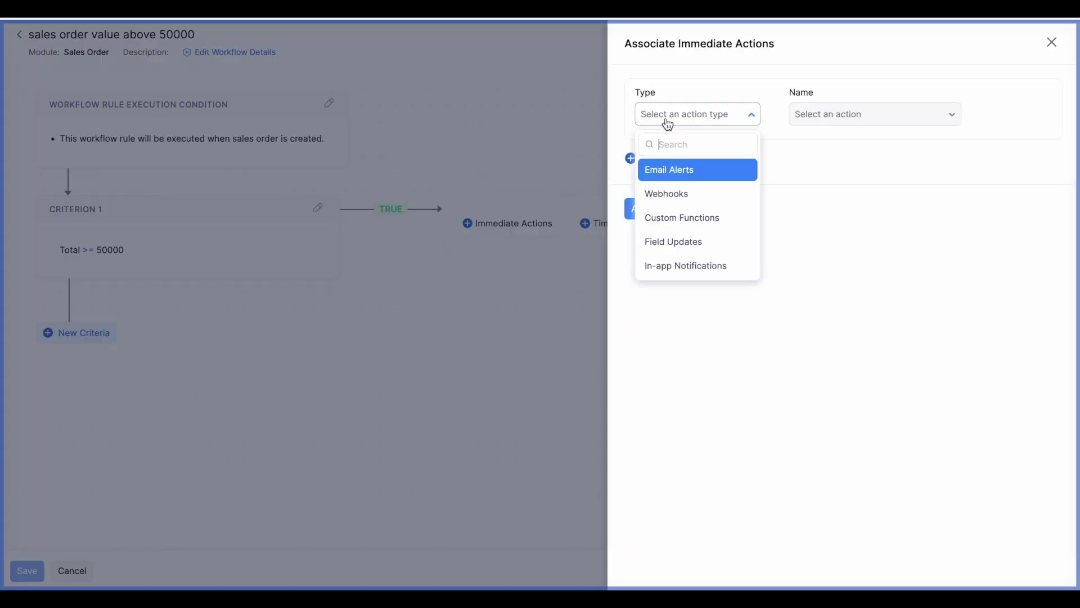
left_click(682, 169)
left_click(819, 116)
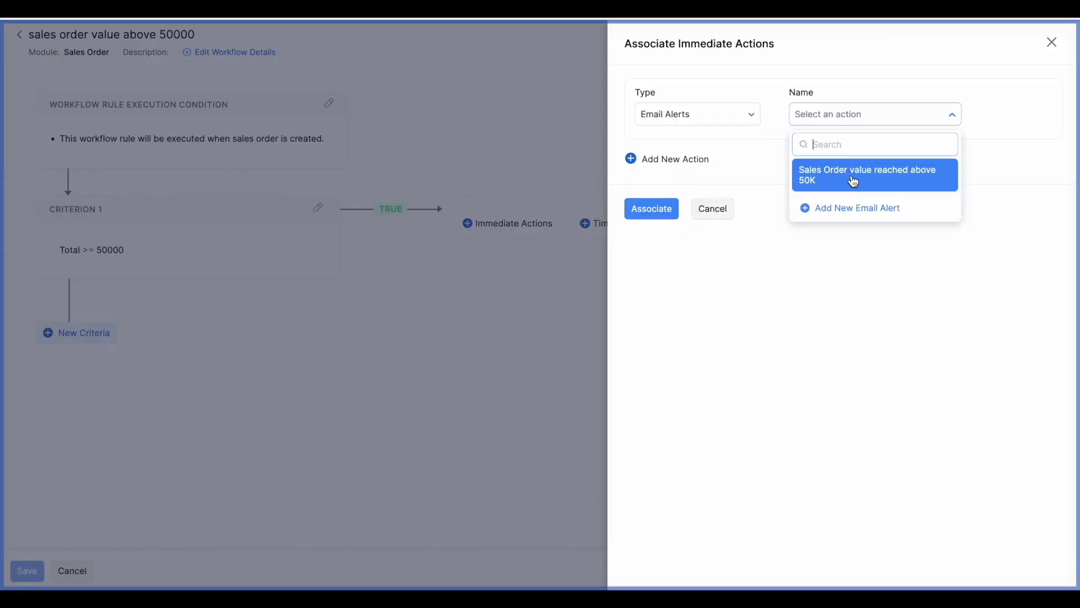
left_click(853, 181)
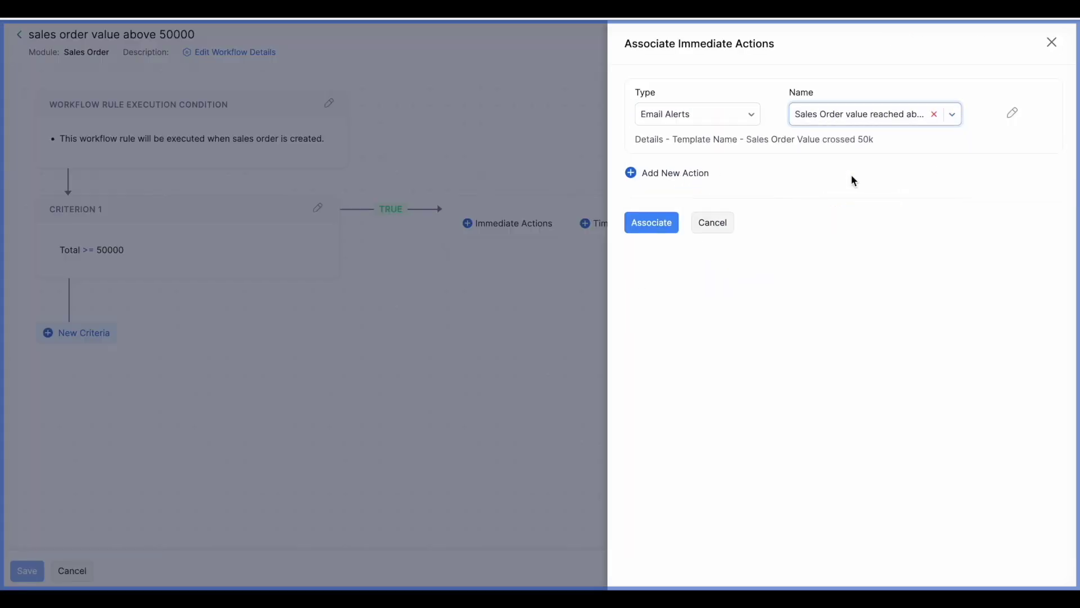
left_click(710, 224)
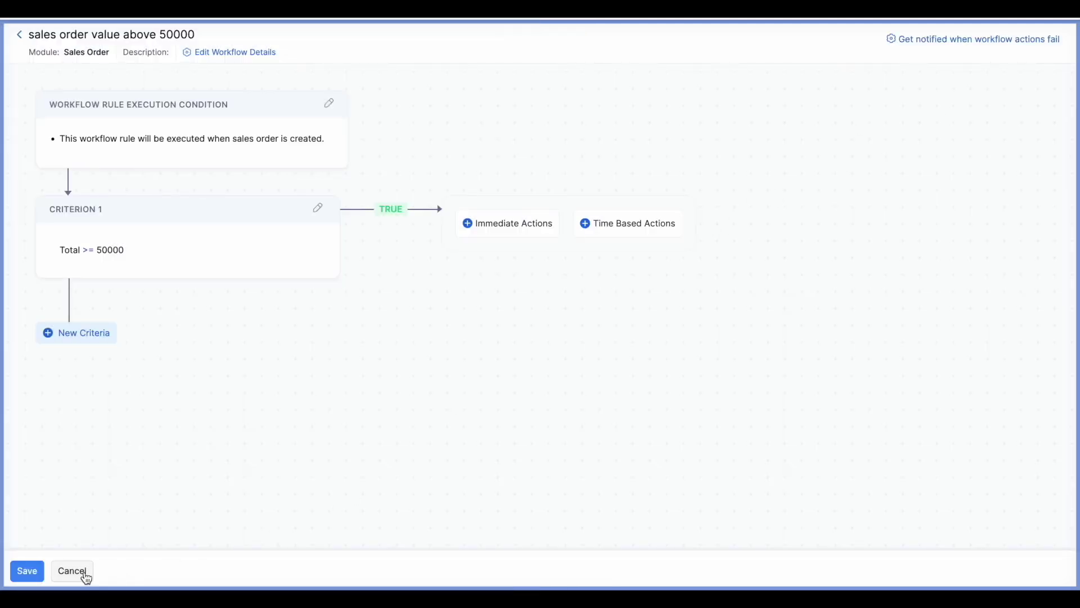
Set an immediate action's type to In-app Notifications, cancel the association, and discard the unsaved workflow rule.
left_click(494, 224)
left_click(696, 119)
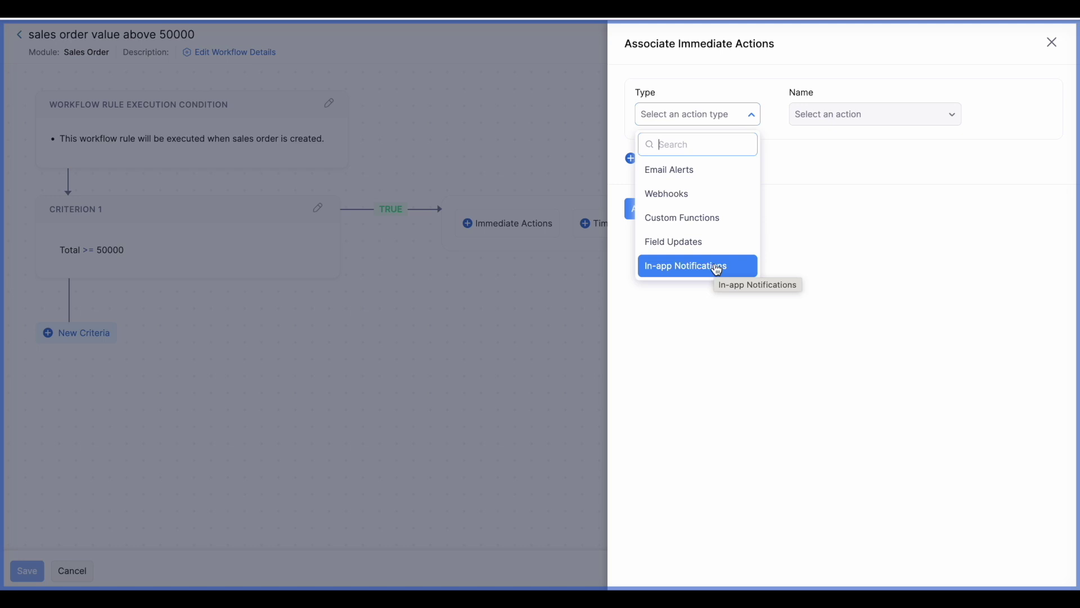
left_click(716, 268)
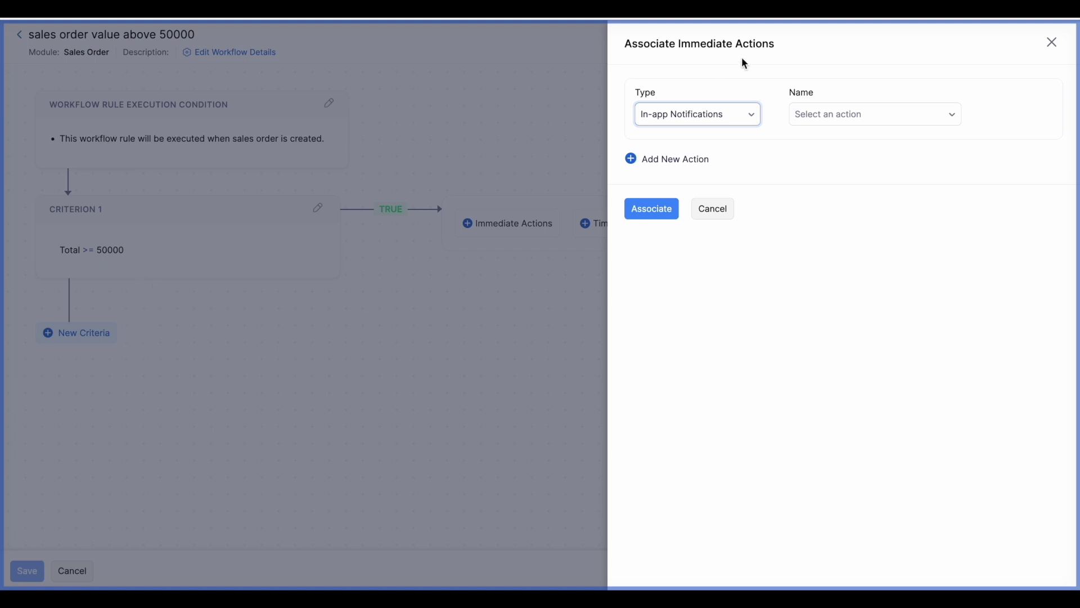
left_click(719, 211)
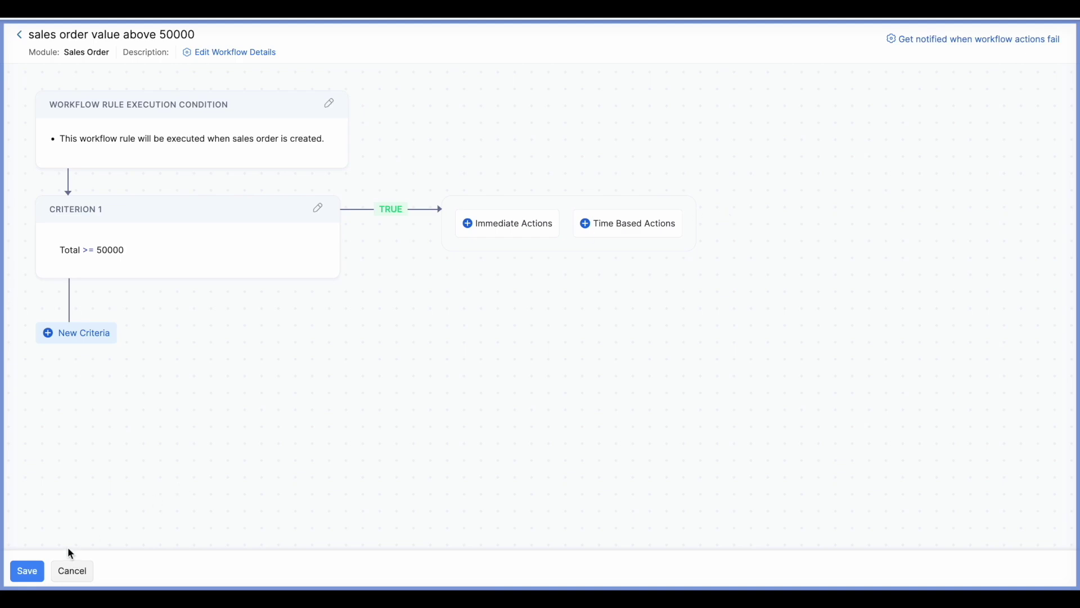
left_click(78, 571)
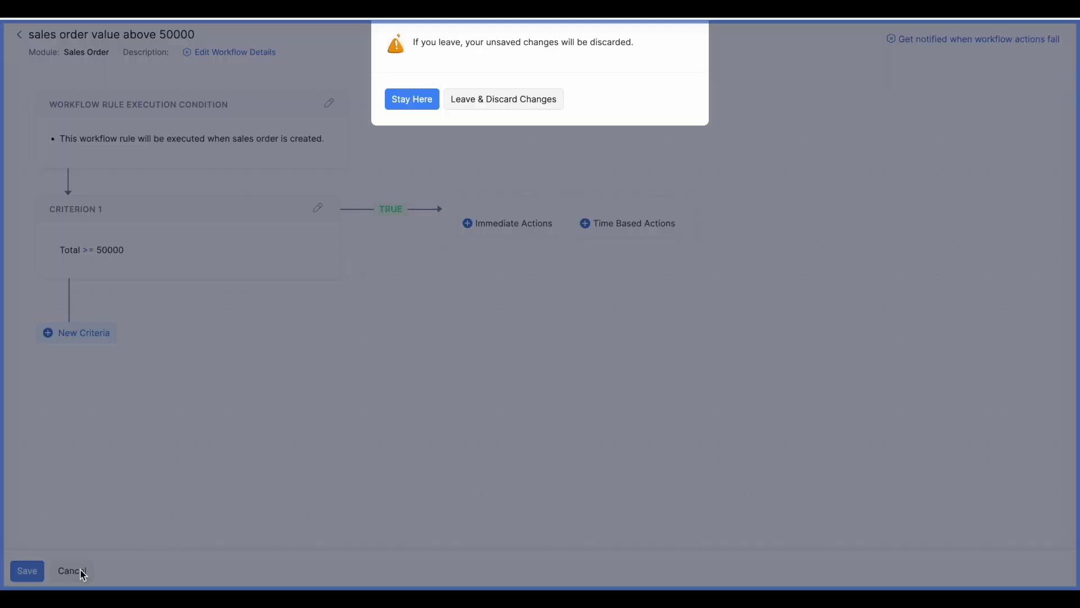
left_click(493, 110)
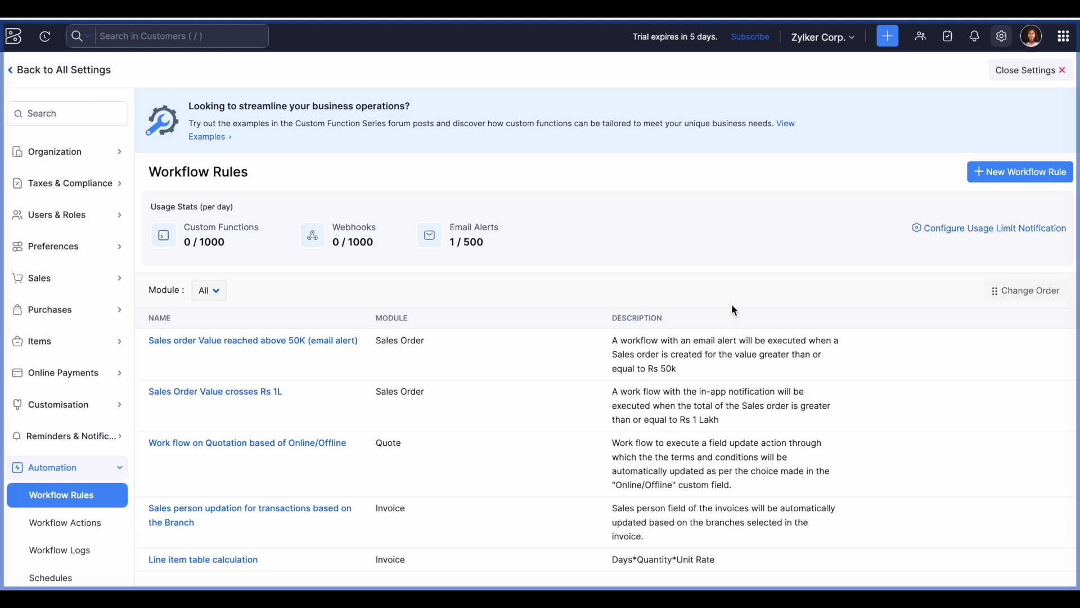
View the existing field updates among the workflow actions.
left_click(79, 523)
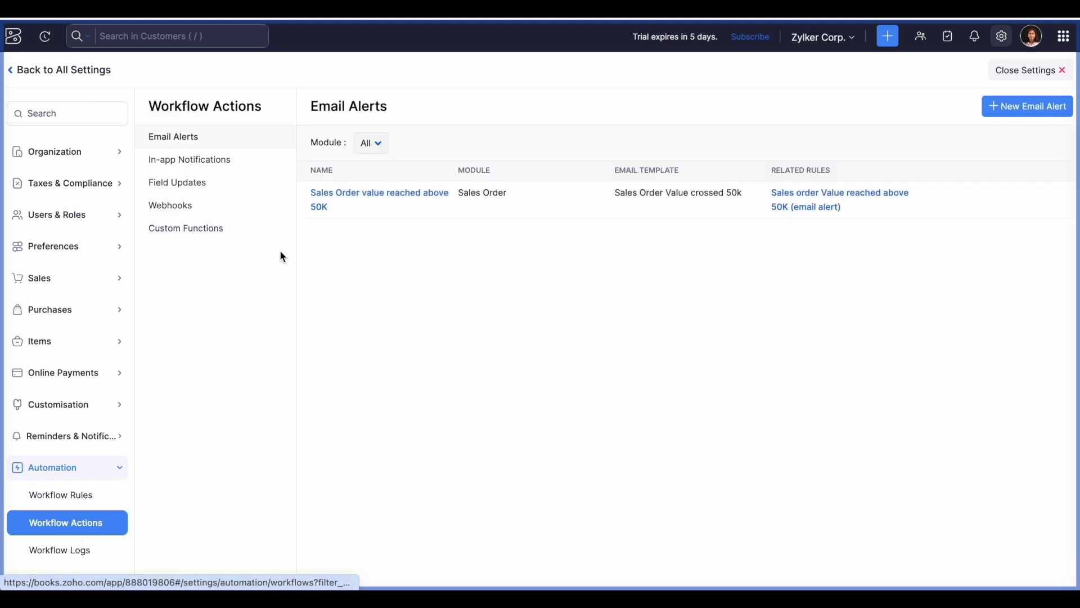
left_click(192, 186)
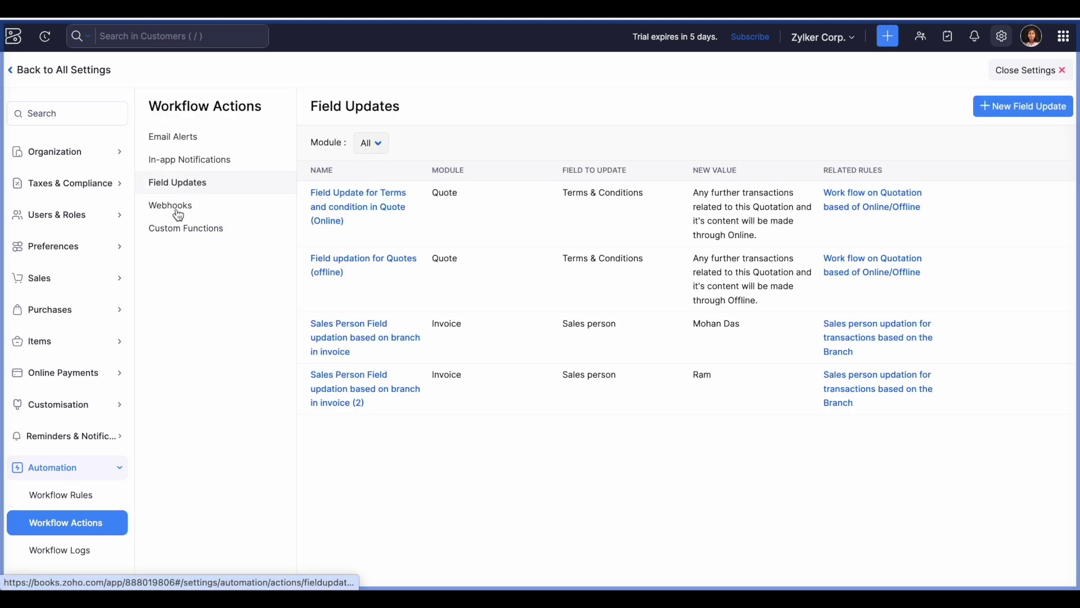
Open the "Work flow on Quotation based of Online/Offline" rule, examine its criteria and field update actions, and close it without saving.
left_click(78, 496)
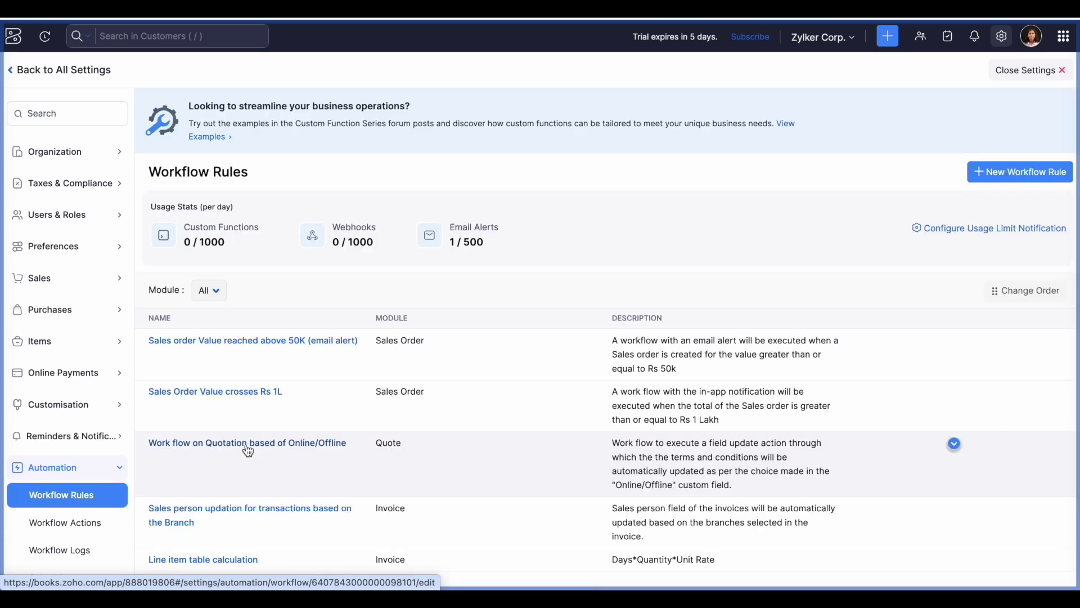
scroll(248, 449, "down", 1)
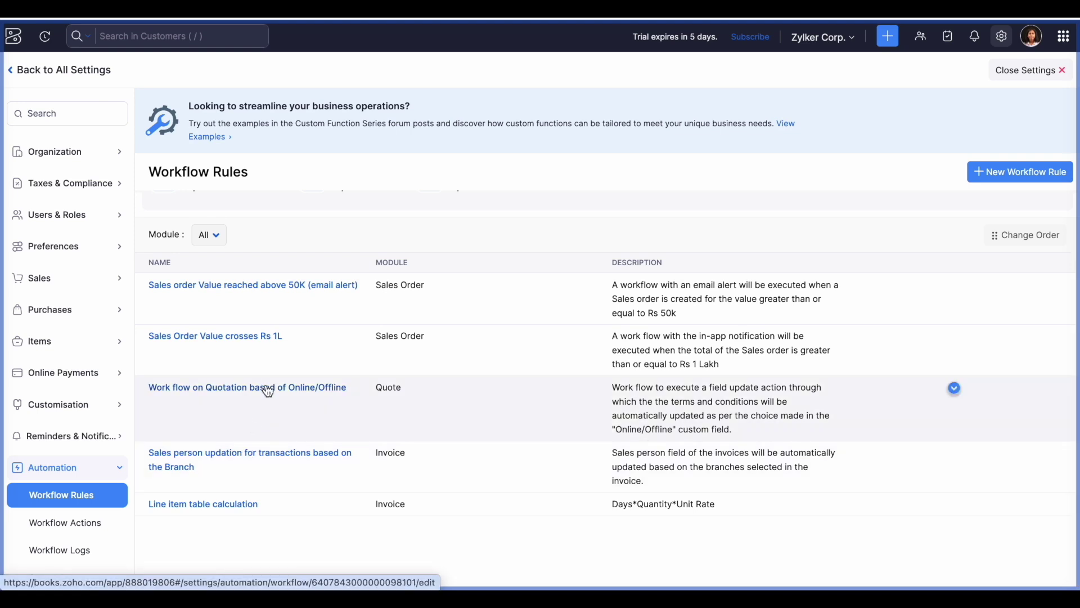
left_click(955, 388)
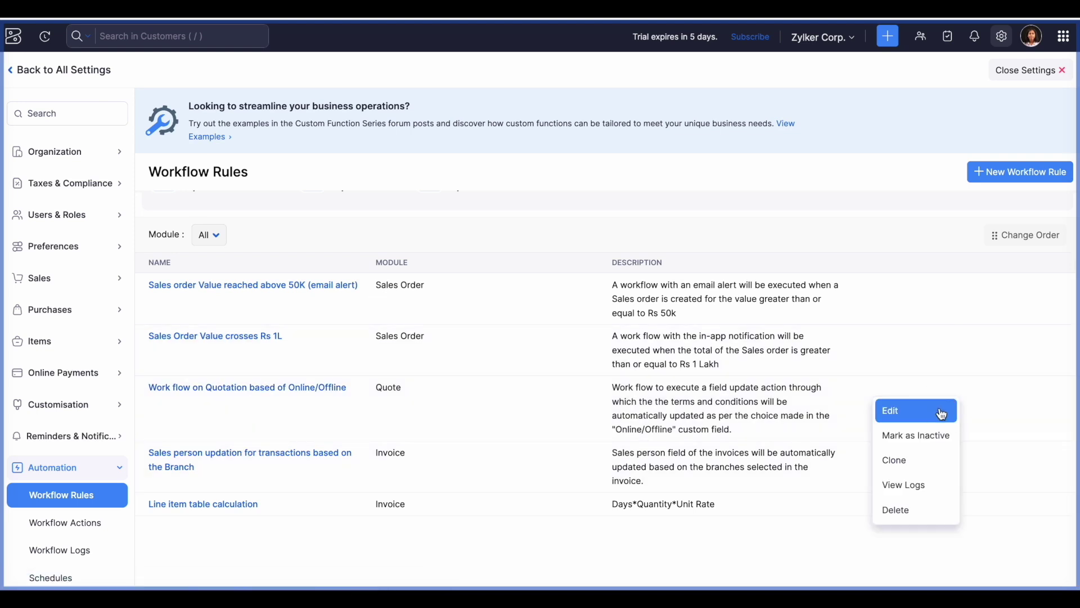
left_click(941, 410)
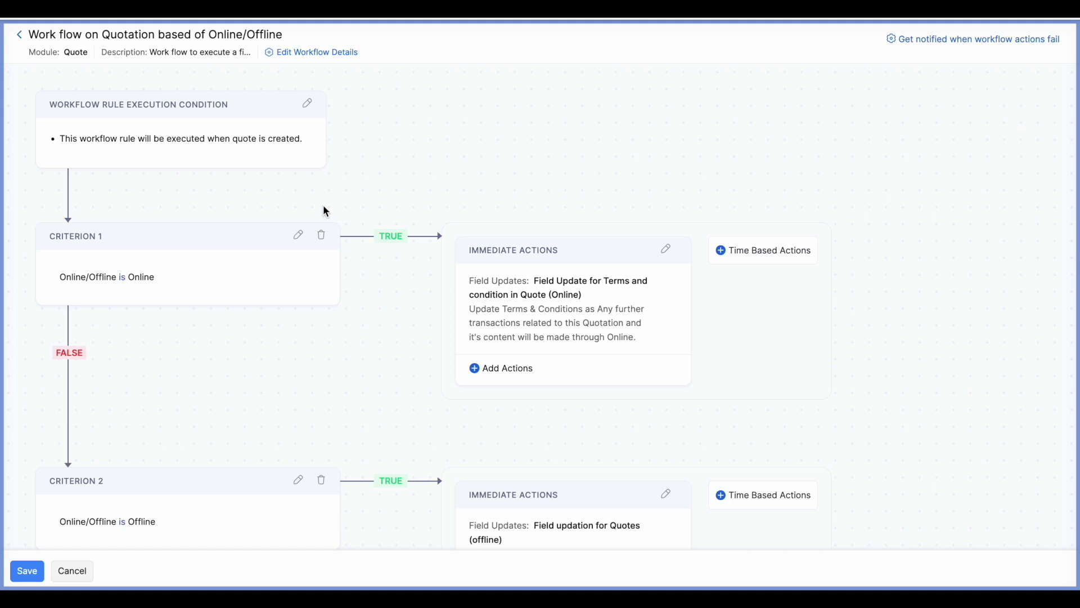
scroll(326, 211, "down", 1)
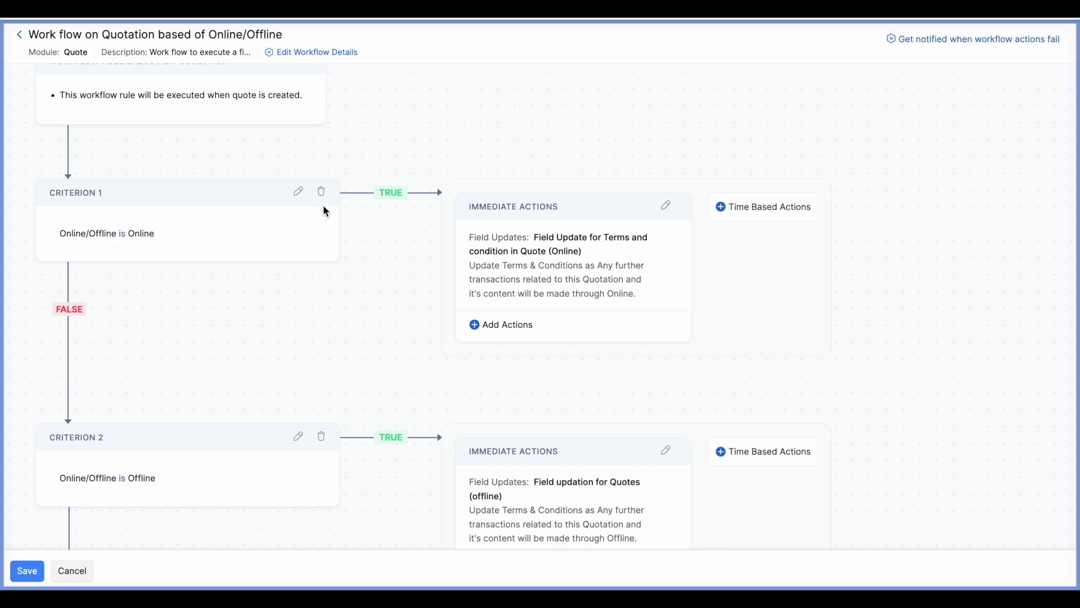
left_click(84, 572)
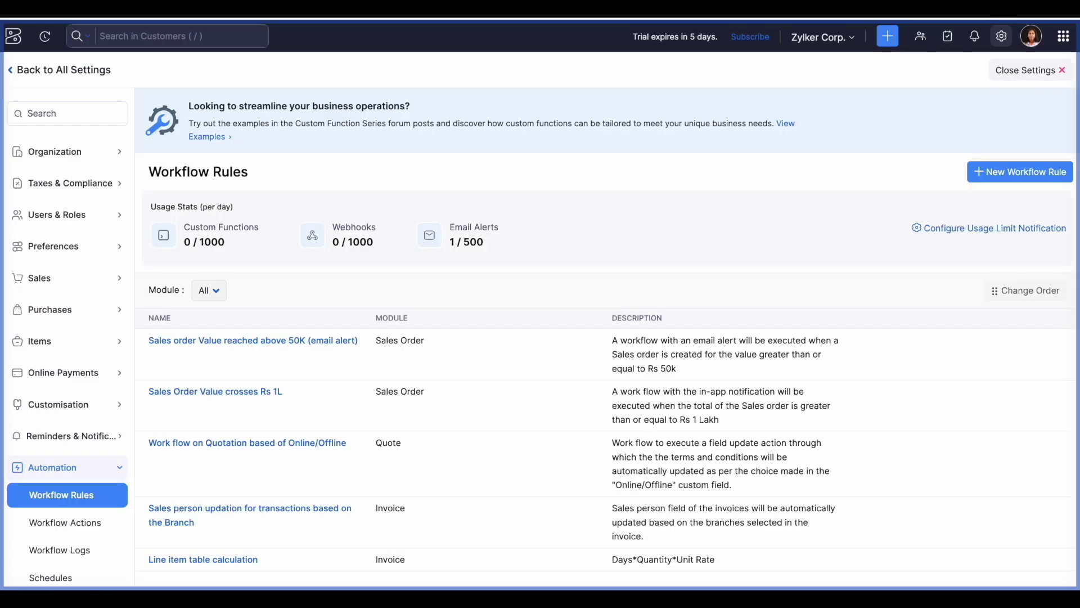
Leave the settings, start a new quote and set its Online/Offline field to Online.
left_click(1026, 72)
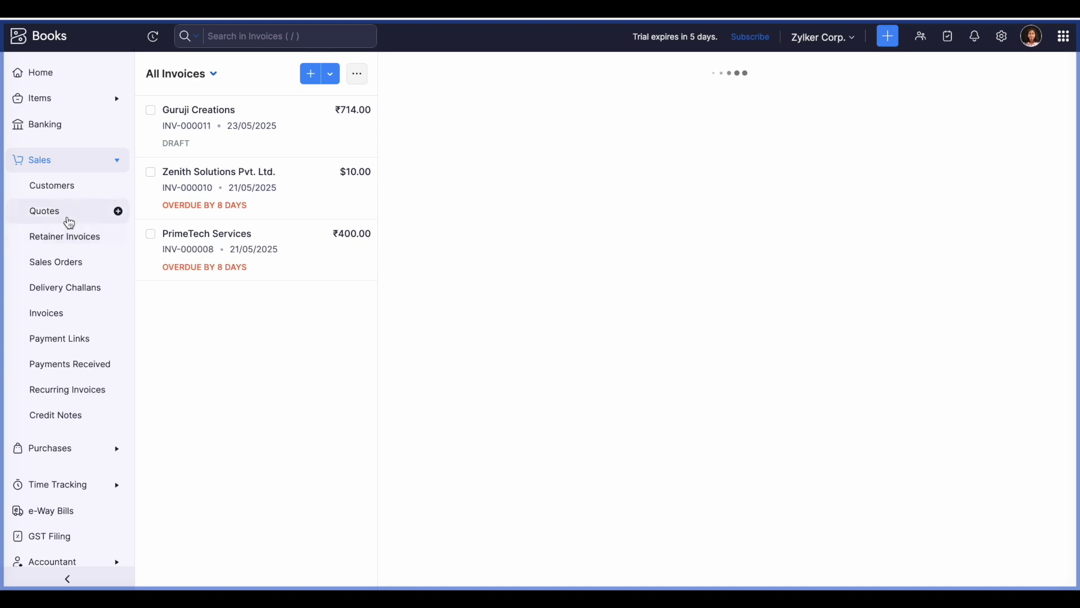
left_click(45, 213)
left_click(969, 80)
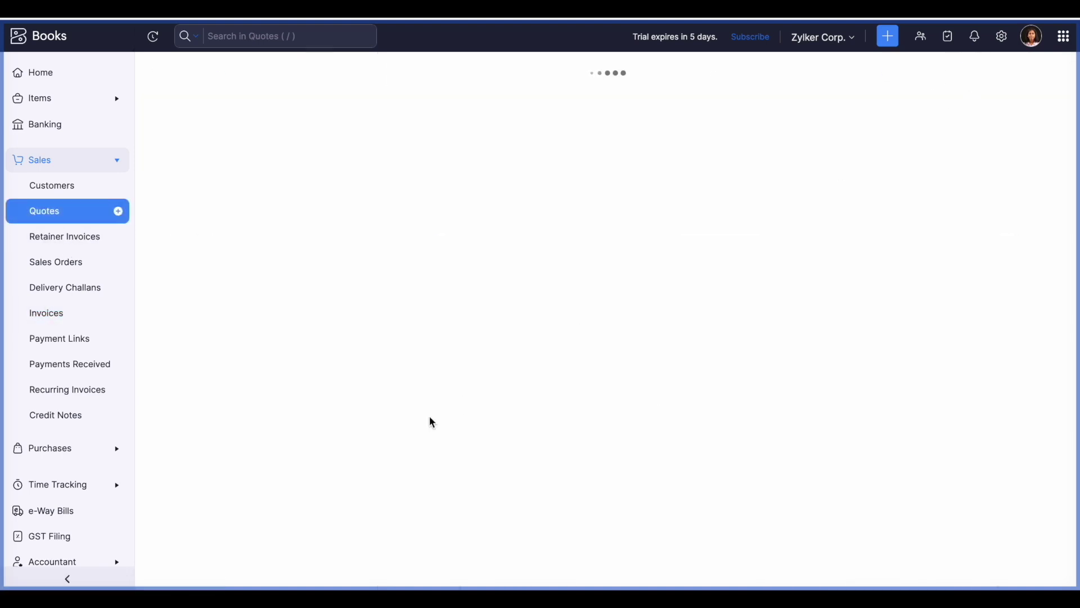
scroll(430, 417, "down", 1)
left_click(338, 304)
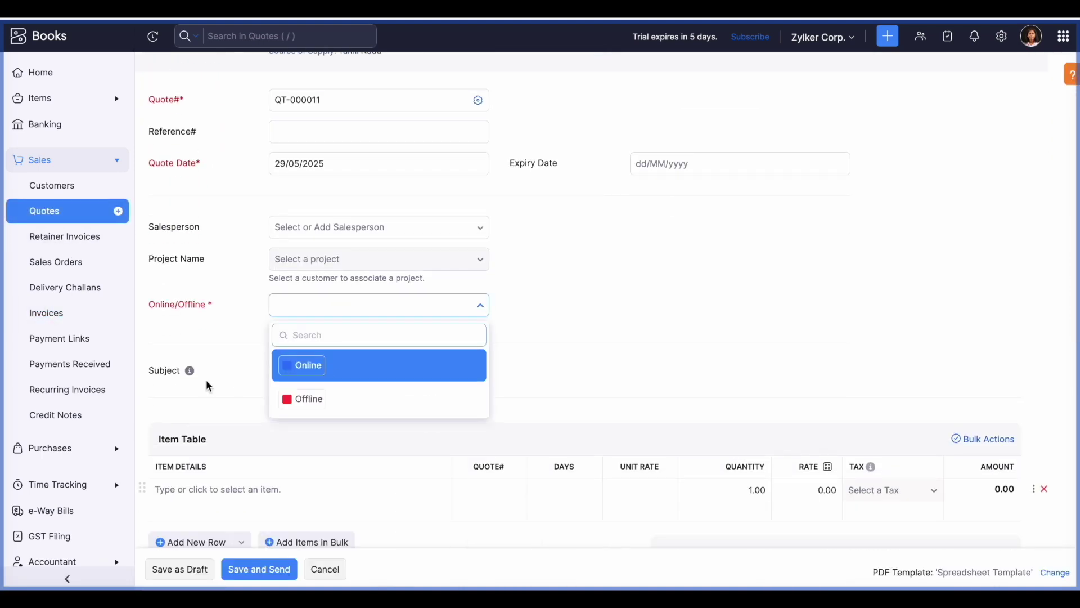
left_click(389, 365)
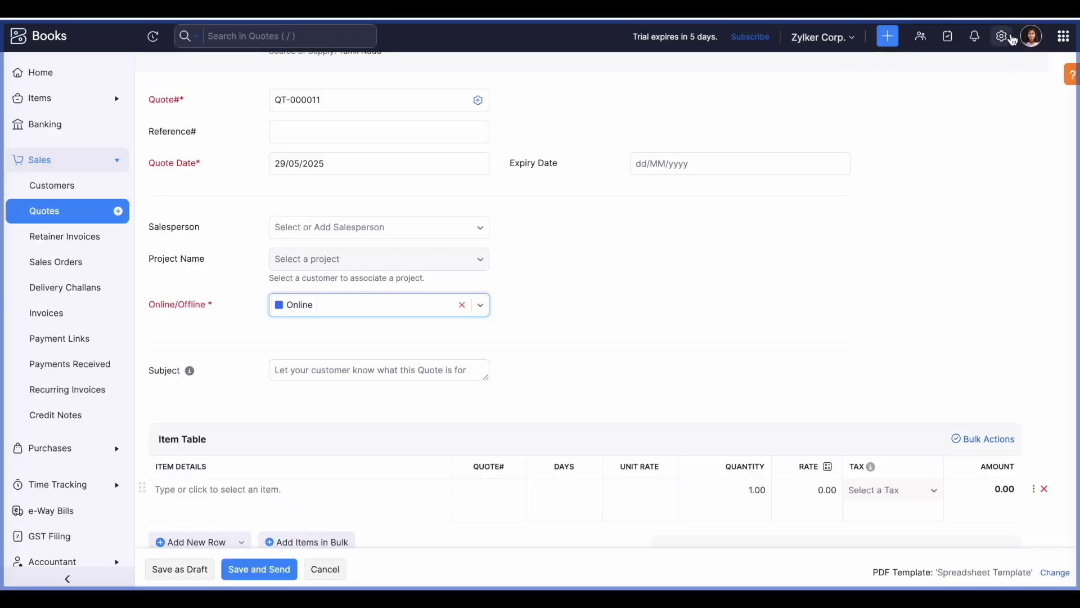
Open the custom buttons list in the quotes settings.
left_click(1012, 39)
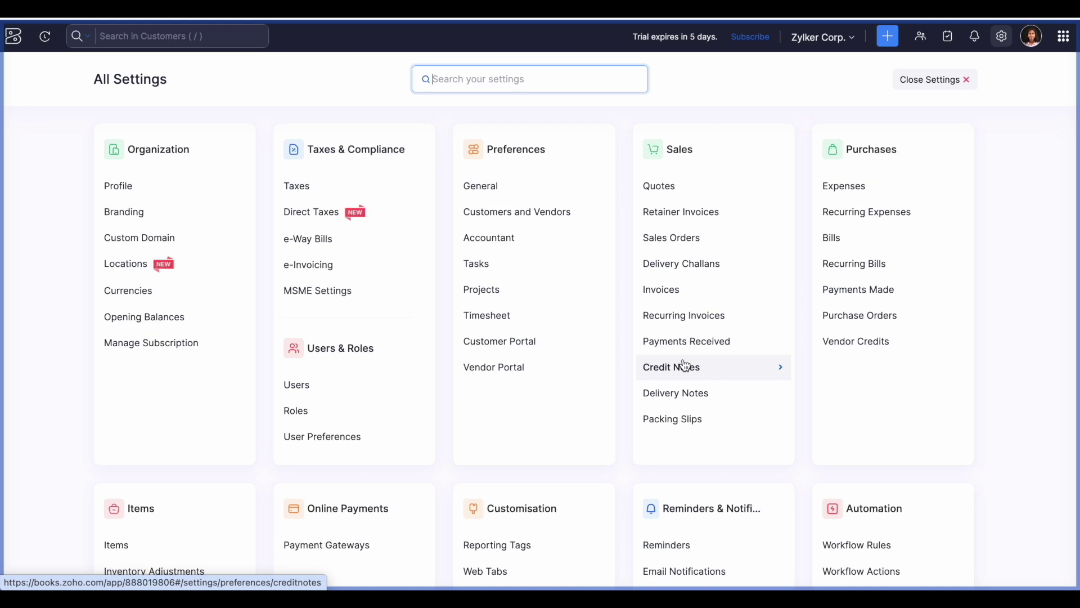
left_click(707, 198)
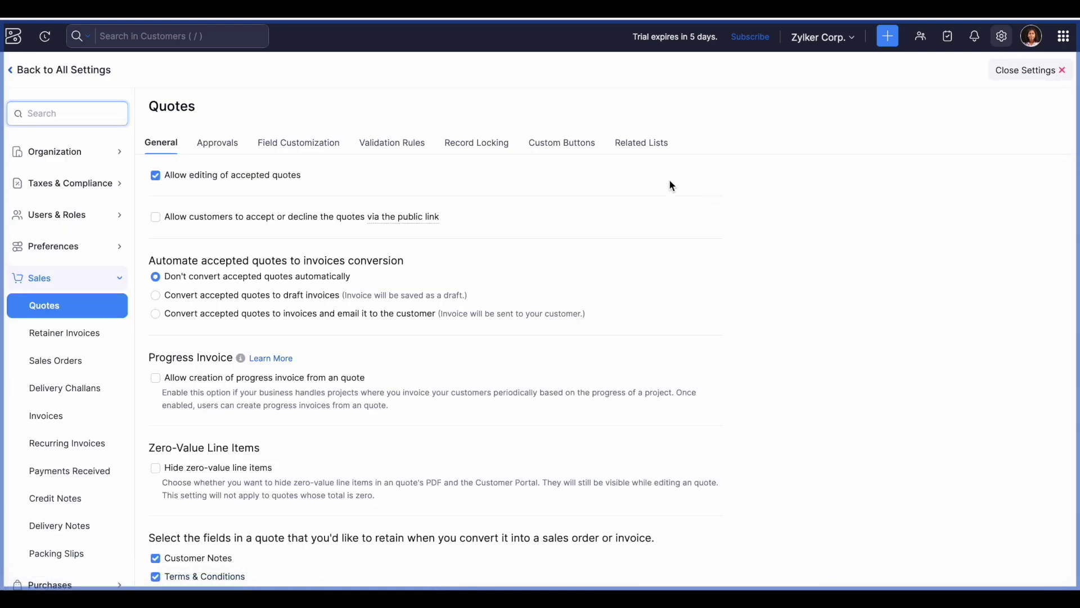
left_click(580, 147)
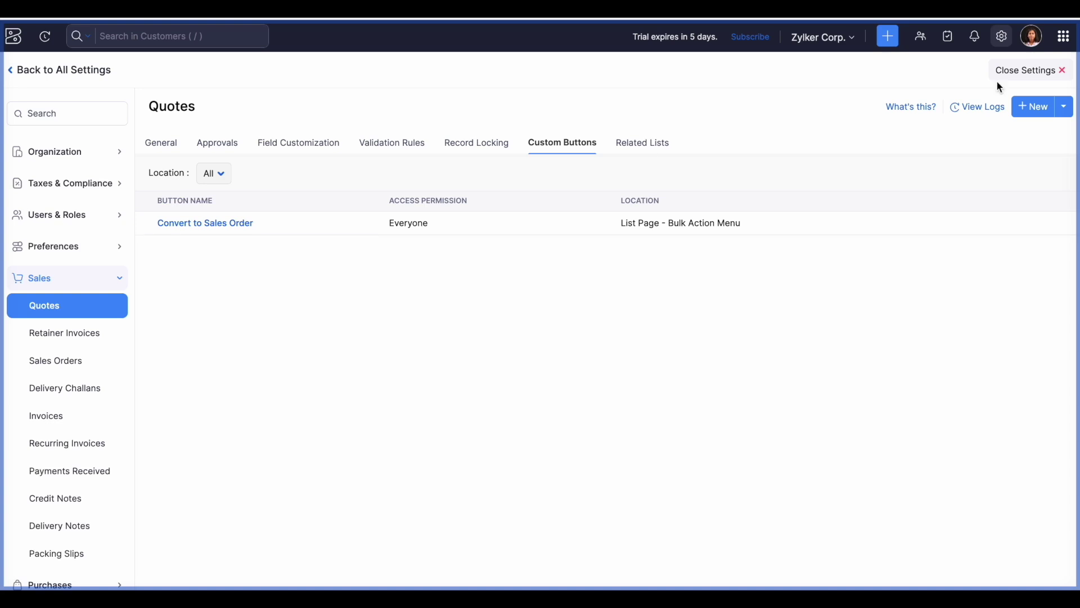
Start a new custom button for quotes named "convert so", located in the Details Page Menu.
left_click(1033, 106)
left_click(533, 91)
type("con")
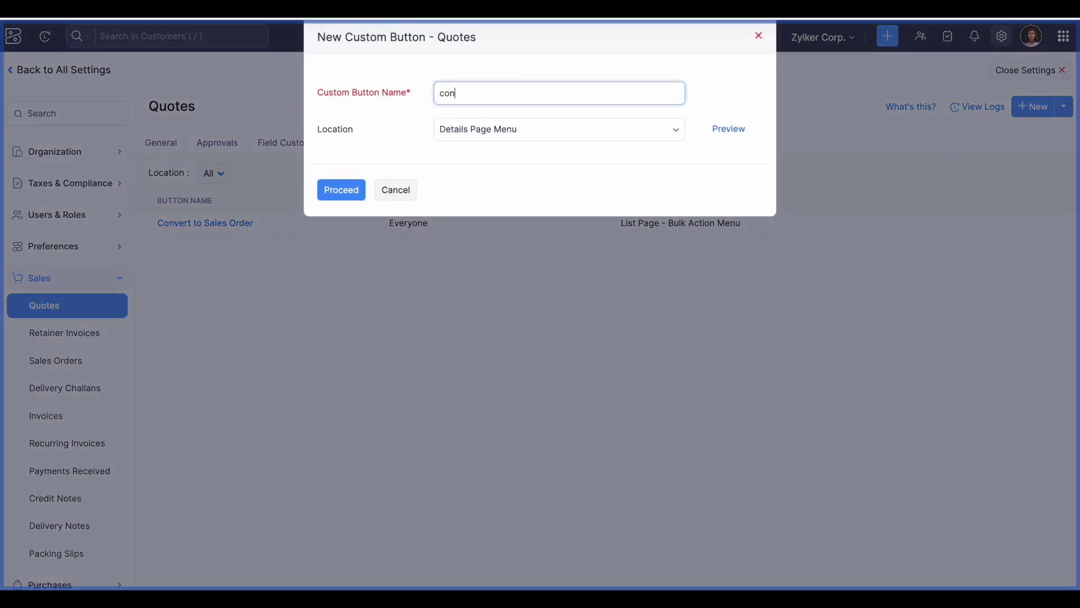
type("vert so")
left_click(348, 189)
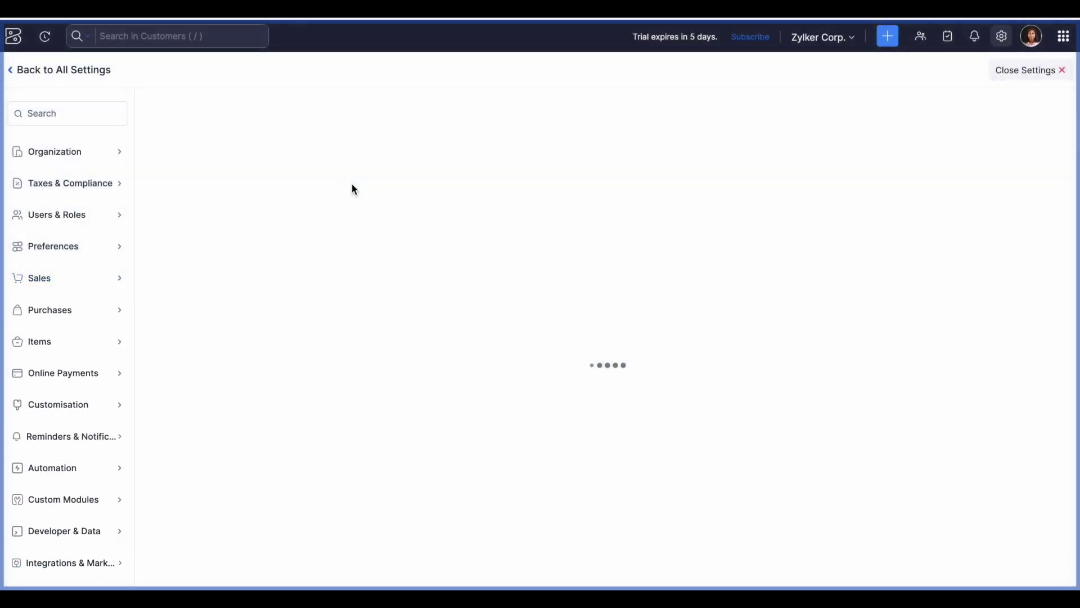
Review the new button's Deluge script, display and access options, and leave the settings without saving.
scroll(533, 373, "down", 4)
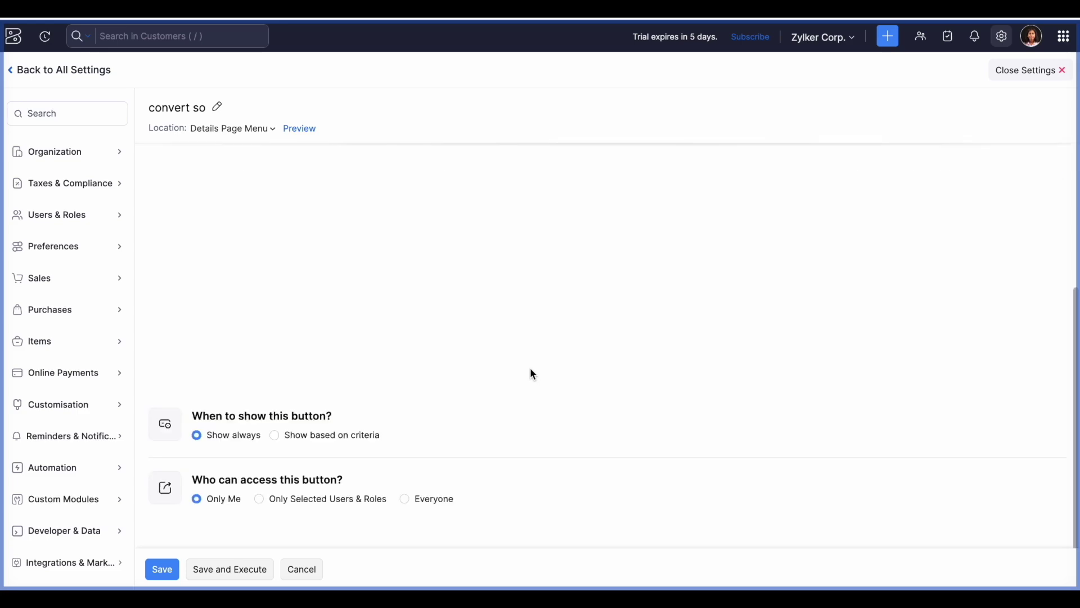
scroll(530, 305, "up", 4)
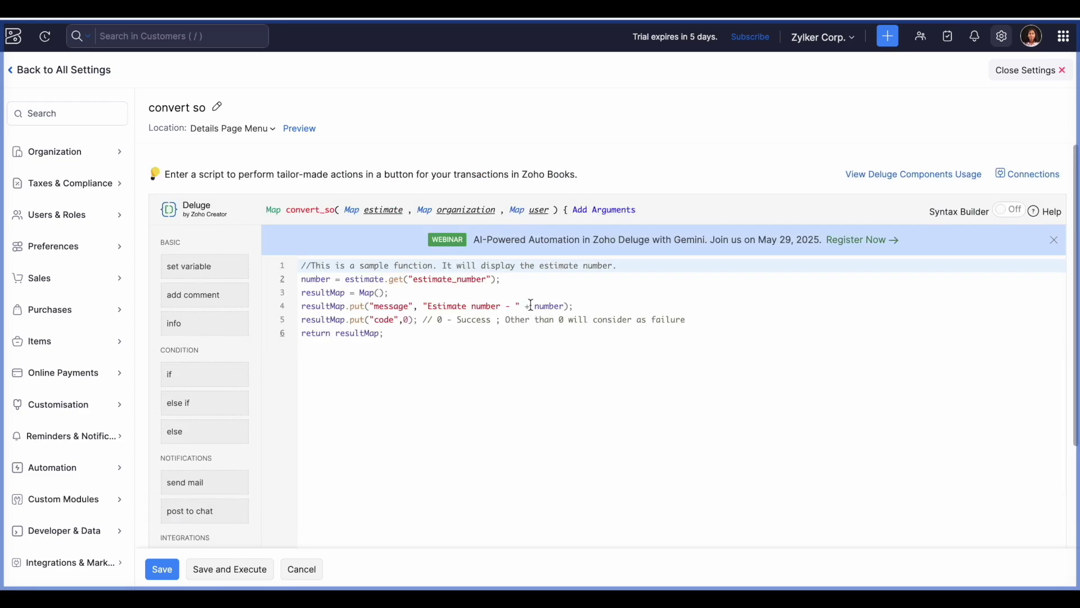
left_click(1033, 71)
left_click(550, 118)
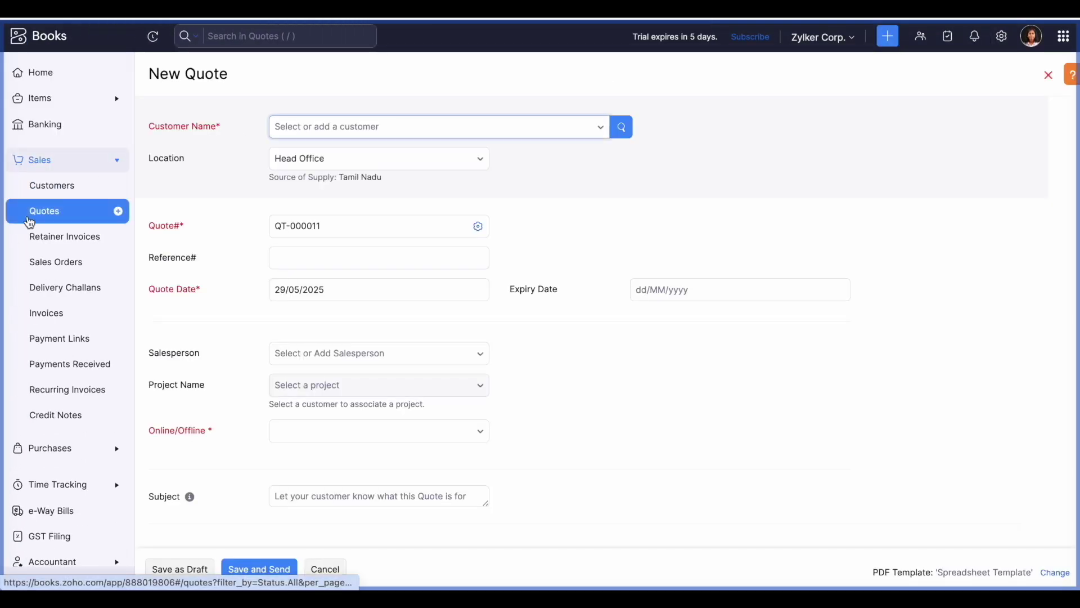
Select all quotes in the quotes list, start the custom Convert to Sales Order action on them, and cancel it.
left_click(50, 211)
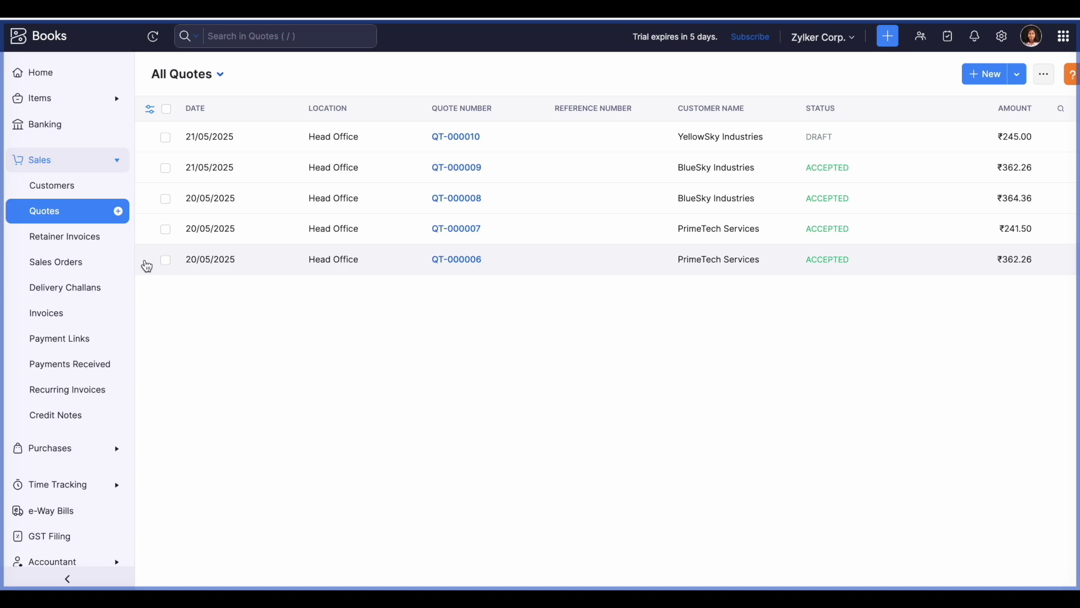
left_click(166, 137)
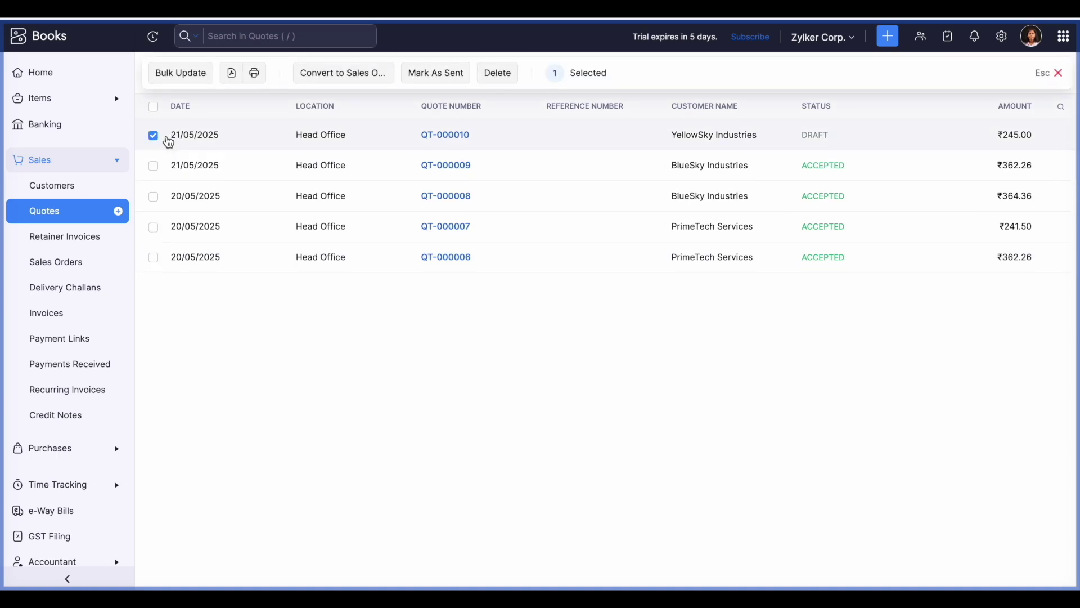
left_click(154, 107)
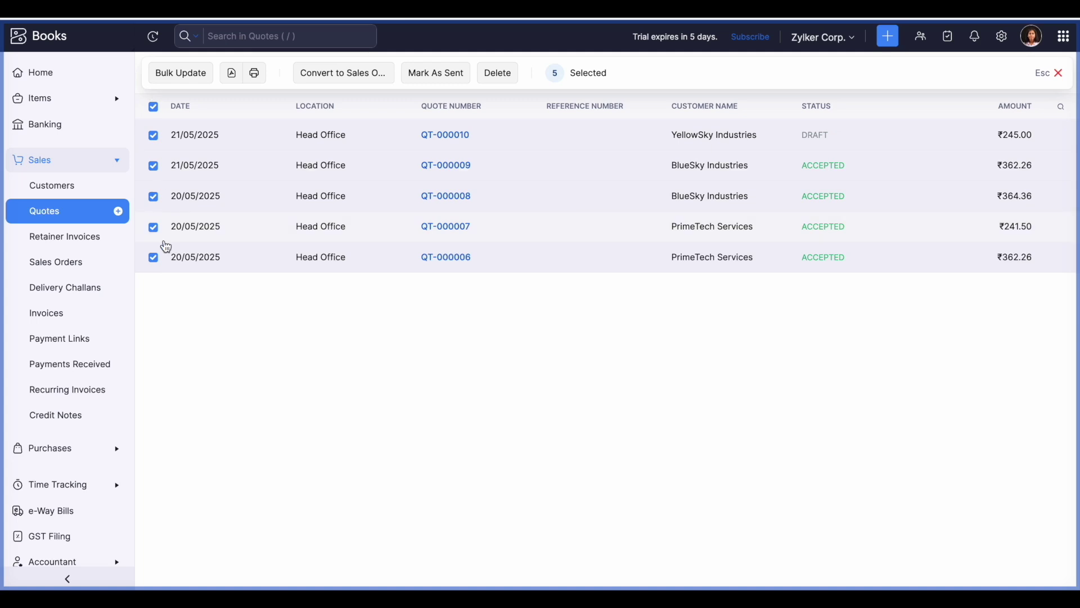
left_click(362, 78)
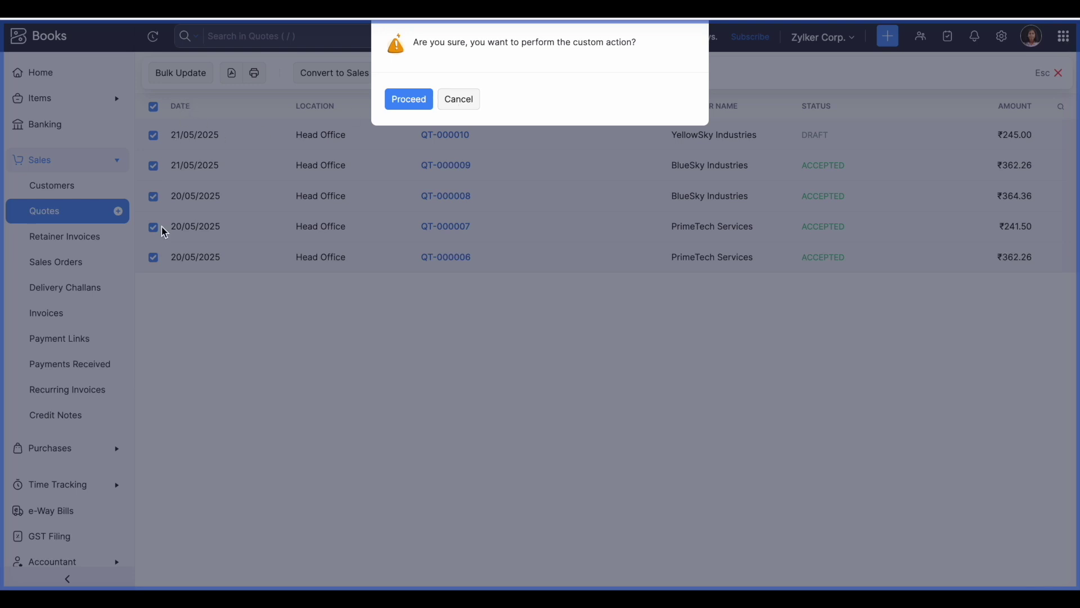
left_click(466, 104)
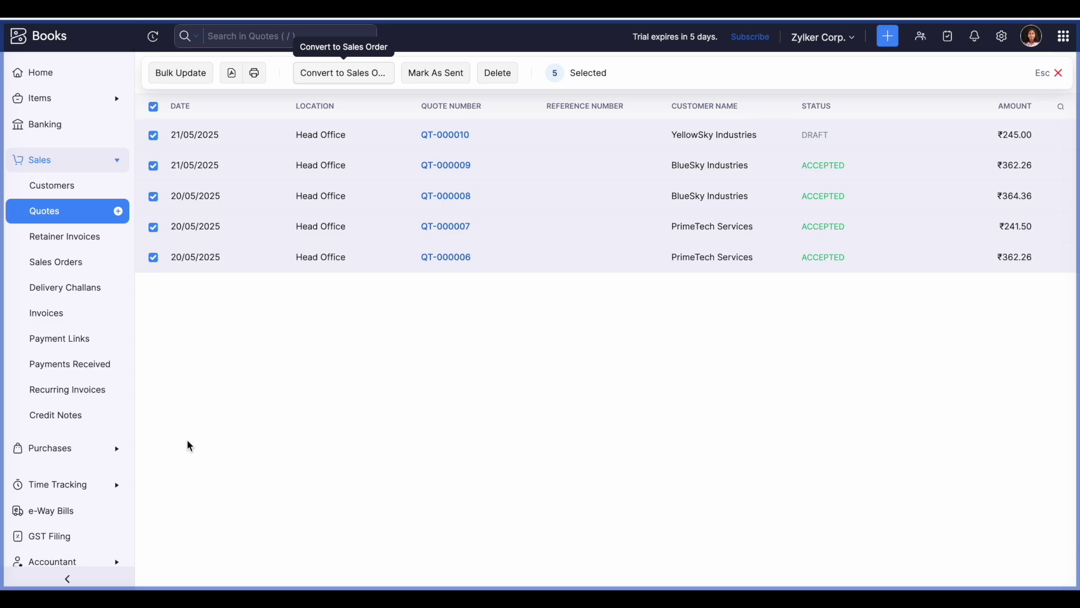
Open the "Line item table calculation" workflow rule for editing to examine its condition and custom function action.
left_click(1003, 36)
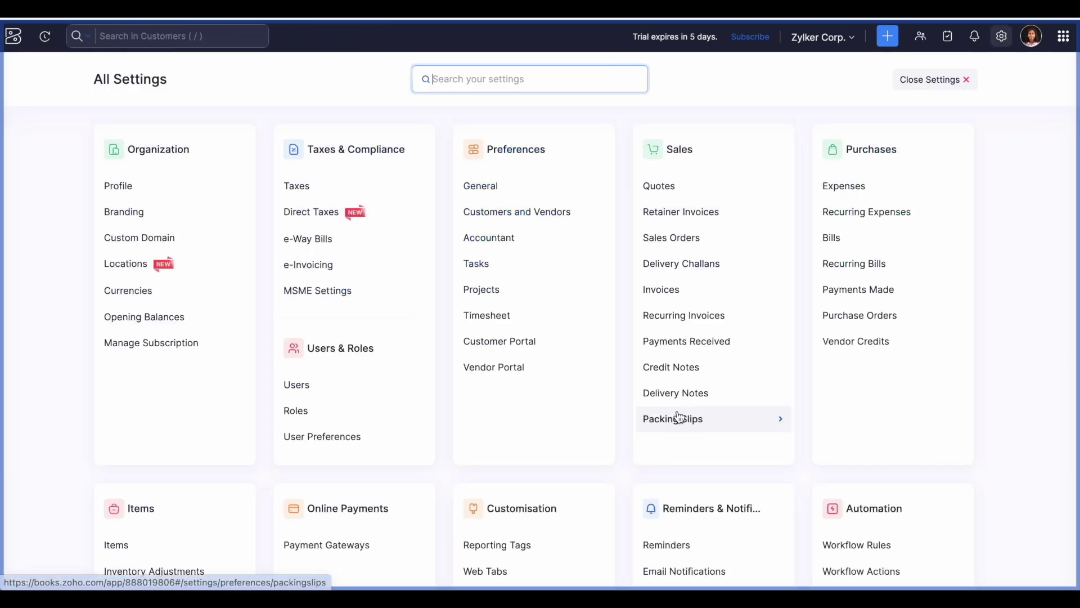
scroll(678, 416, "down", 6)
left_click(856, 204)
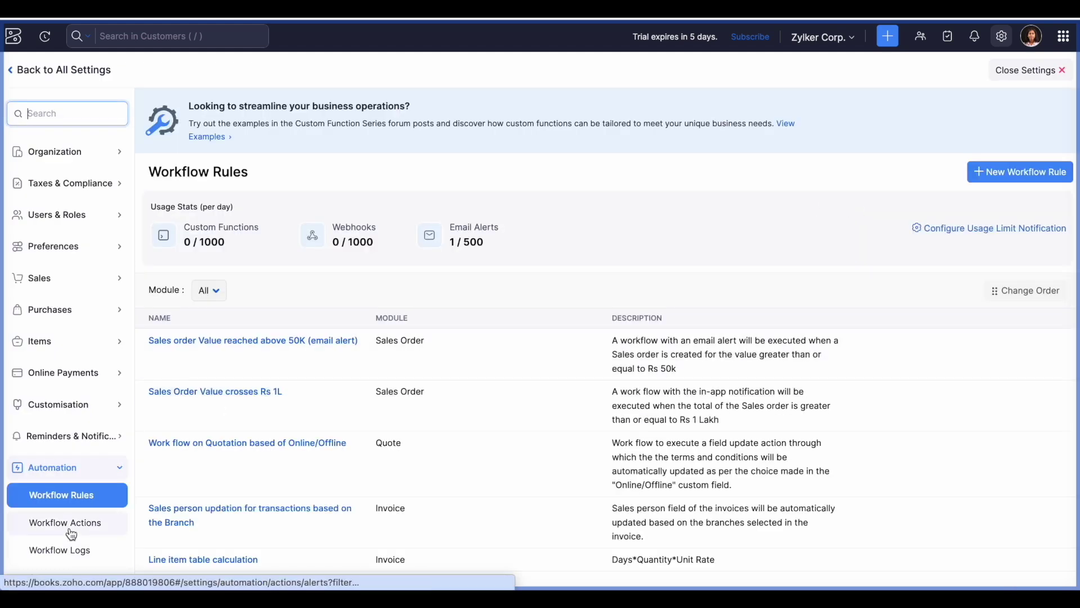
scroll(177, 465, "down", 1)
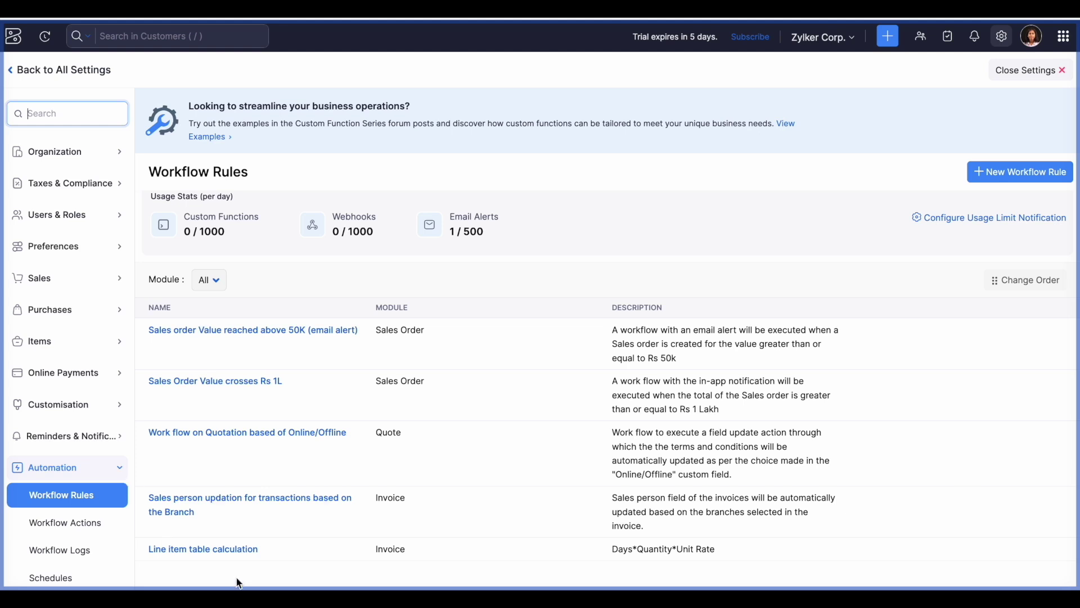
left_click(955, 551)
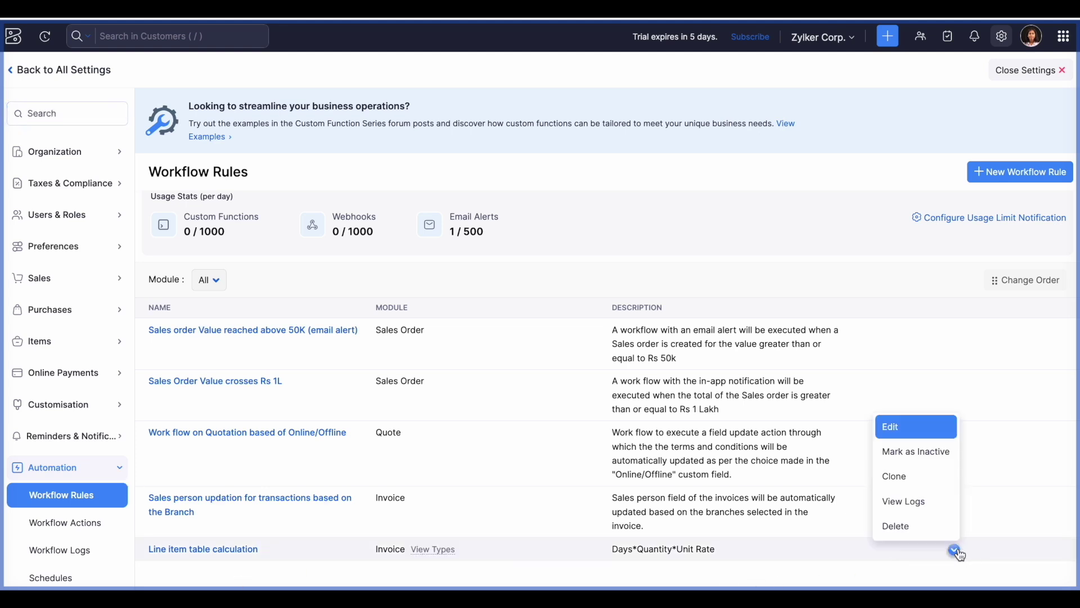
left_click(926, 432)
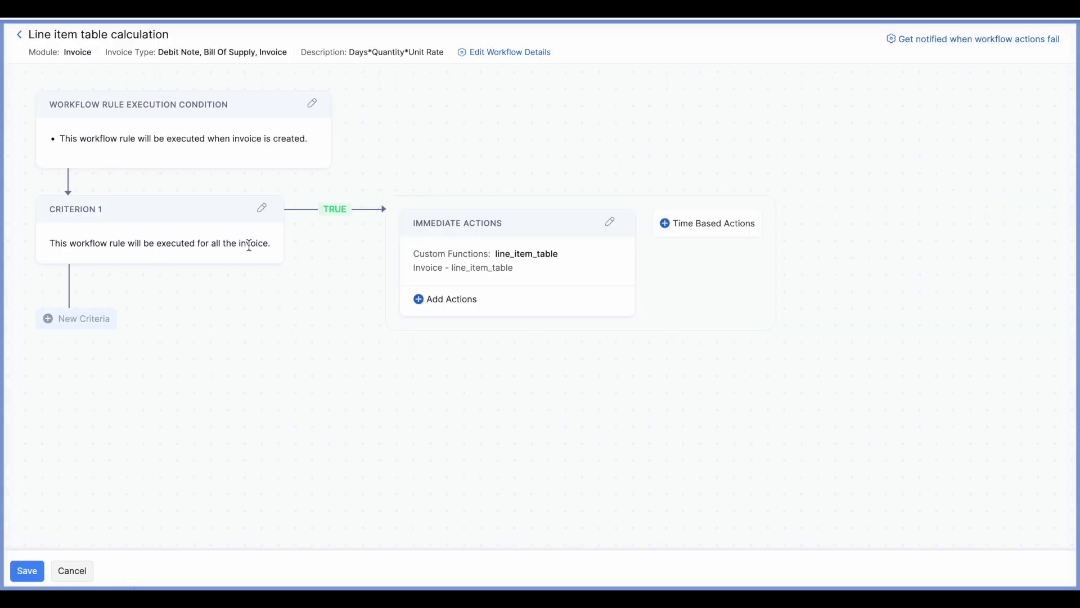
Review the type and custom function choices of the "Line item table calculation" rule's immediate action, and leave the rule without saving.
left_click(610, 227)
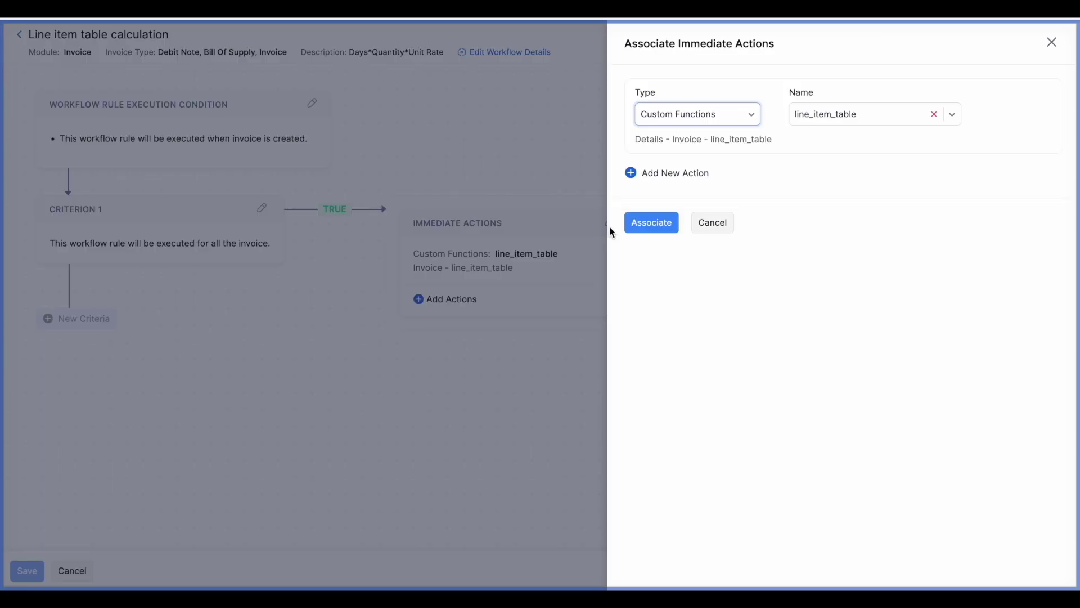
left_click(687, 114)
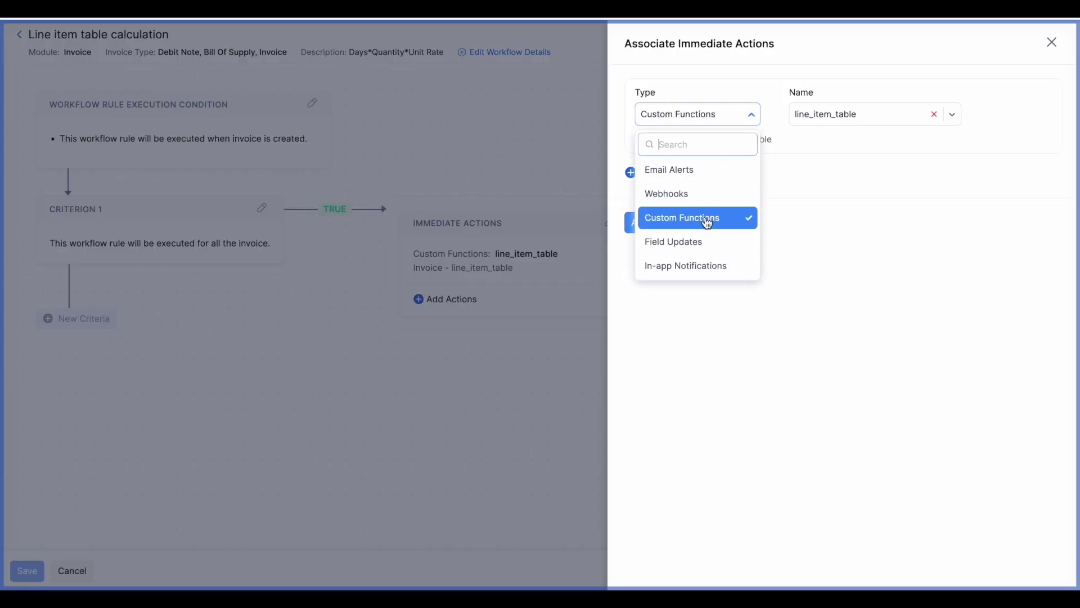
left_click(849, 116)
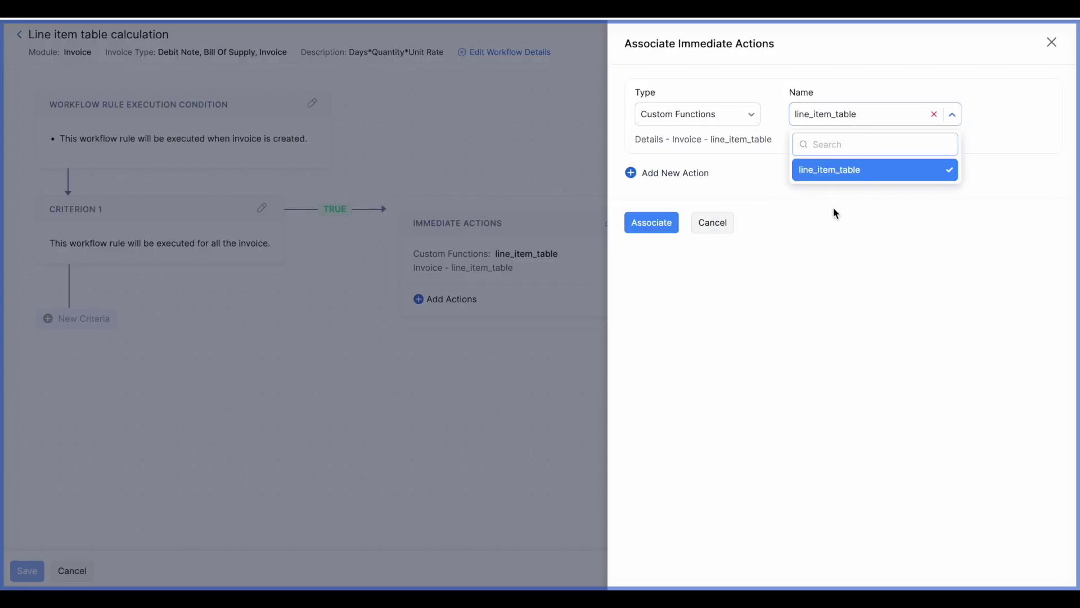
left_click(776, 208)
left_click(729, 224)
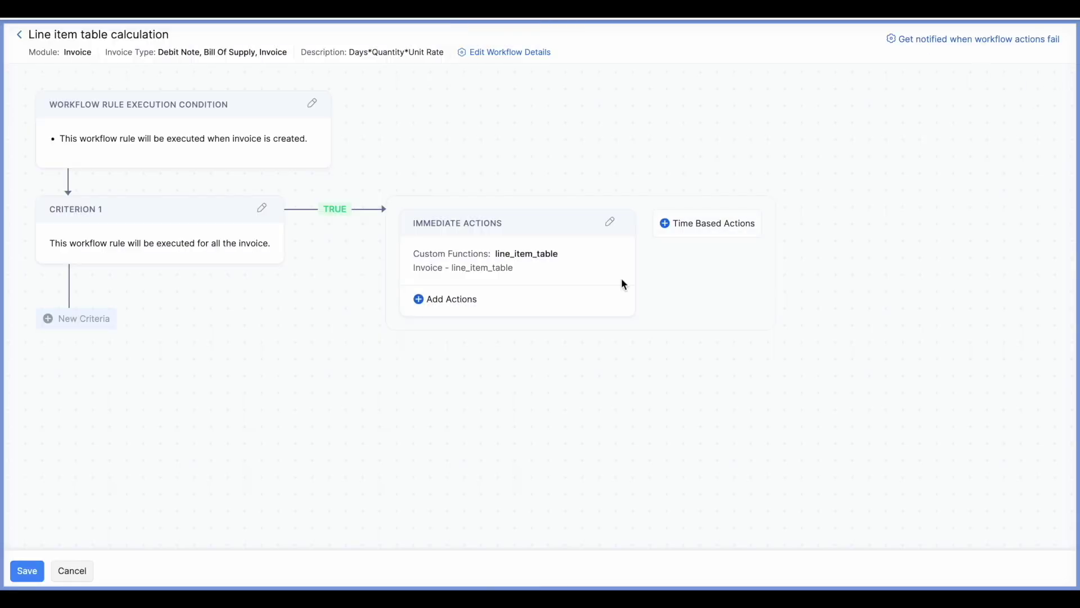
left_click(84, 572)
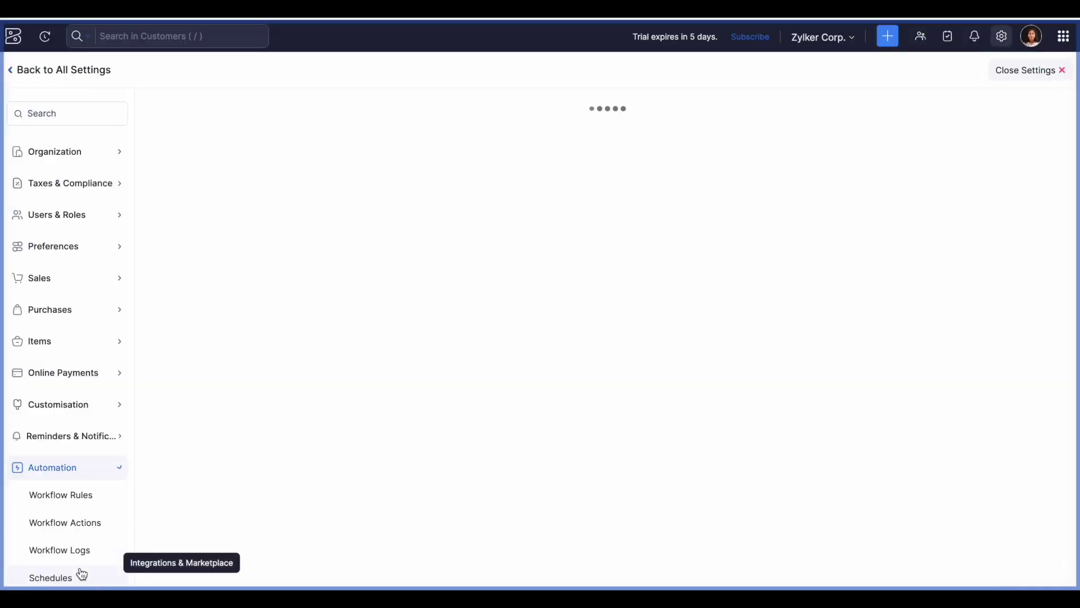
Open a new invoice form to examine the Days, Unit Rate, Quantity and Rate columns of its item table, and discard the invoice.
left_click(1013, 78)
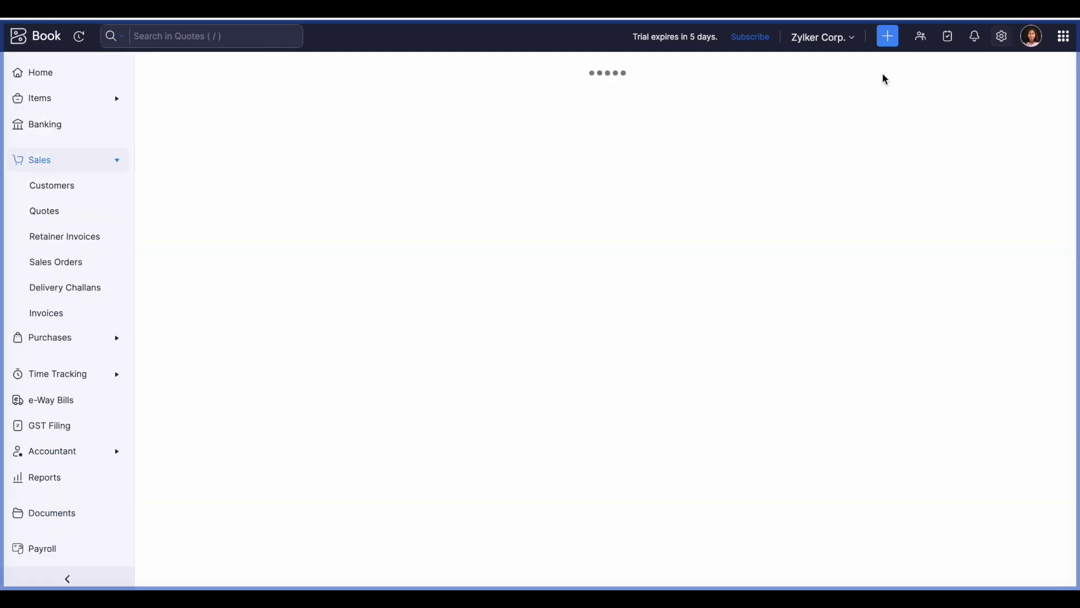
left_click(52, 311)
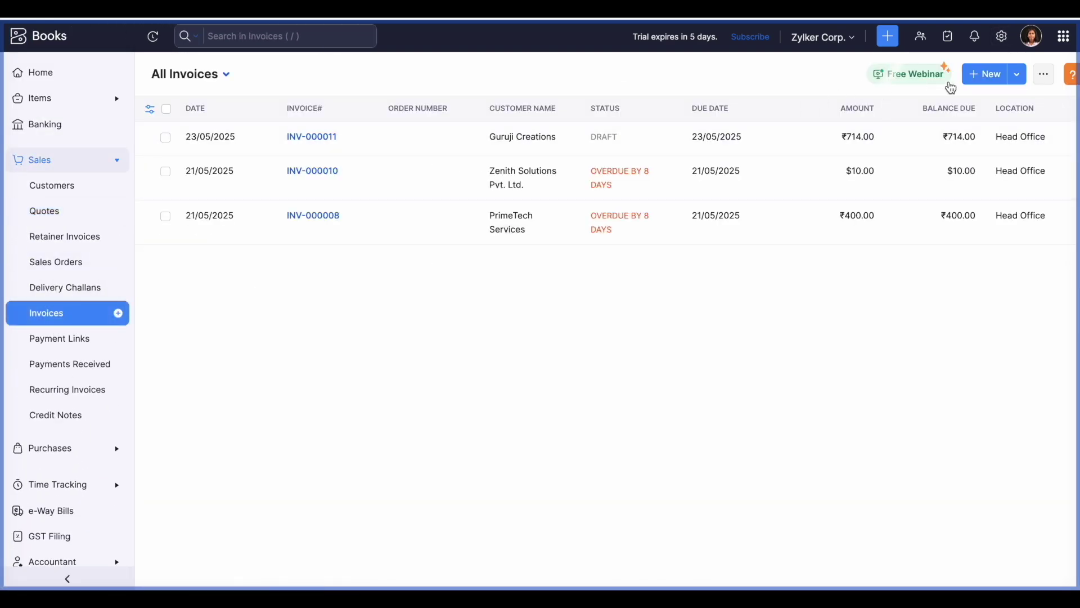
left_click(983, 74)
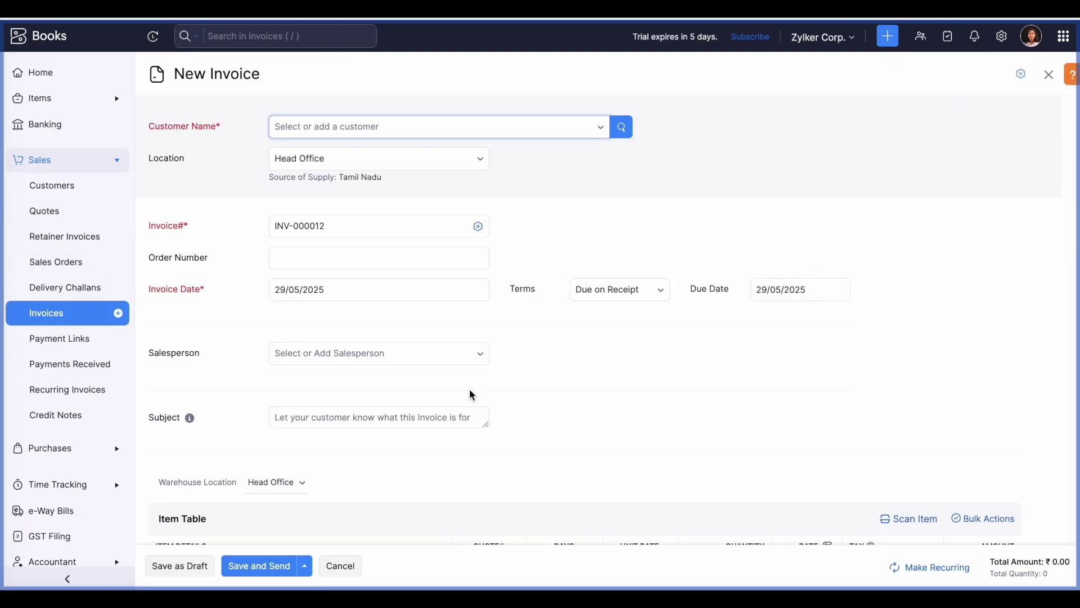
scroll(471, 394, "down", 5)
left_click(631, 252)
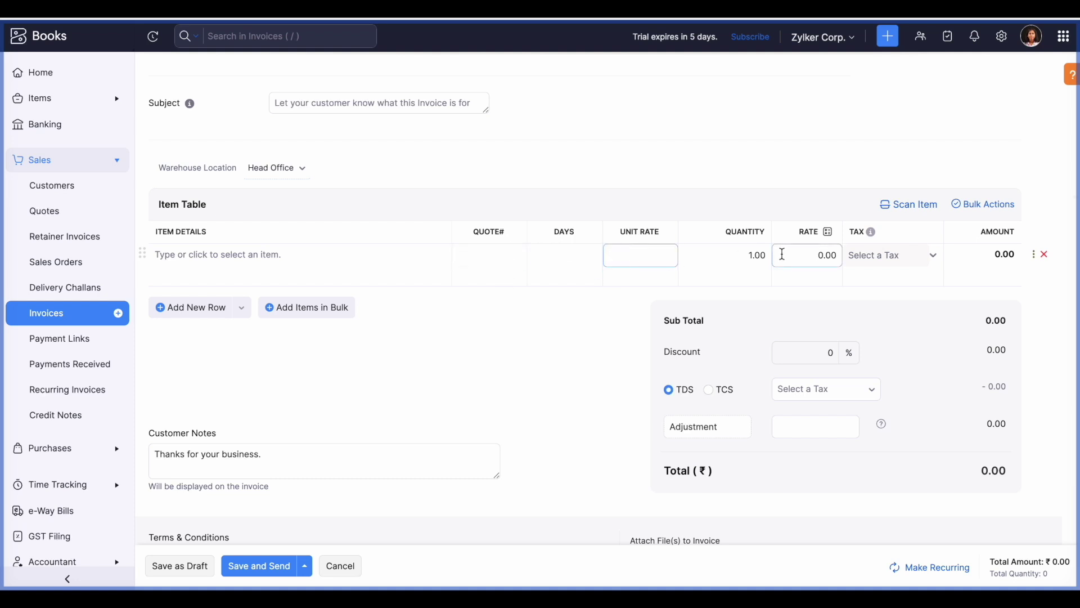
left_click(360, 569)
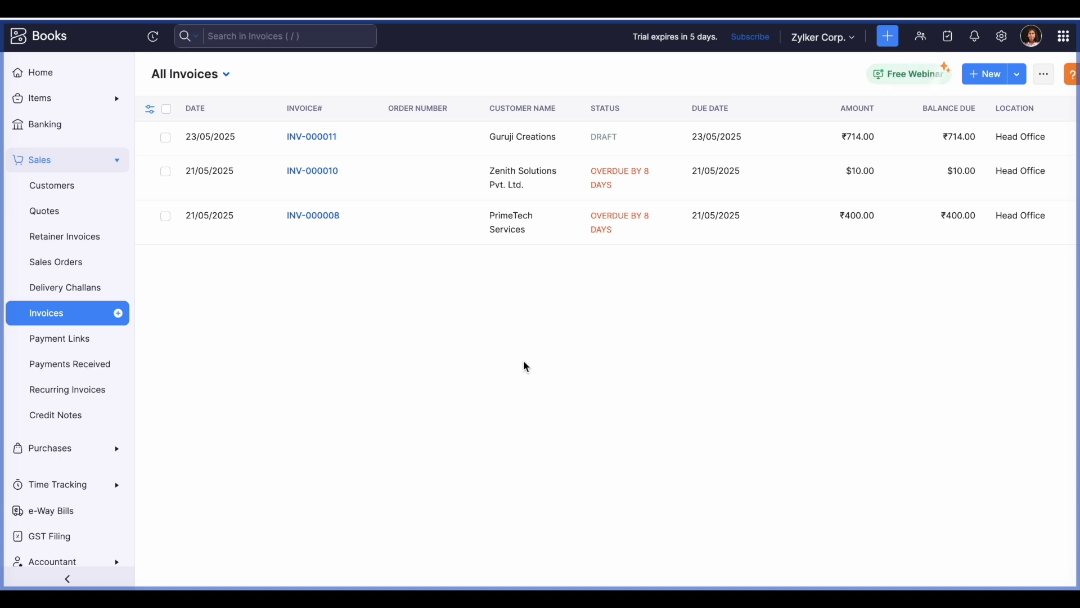
Open the statement of the customer BlueSky Industries.
left_click(81, 196)
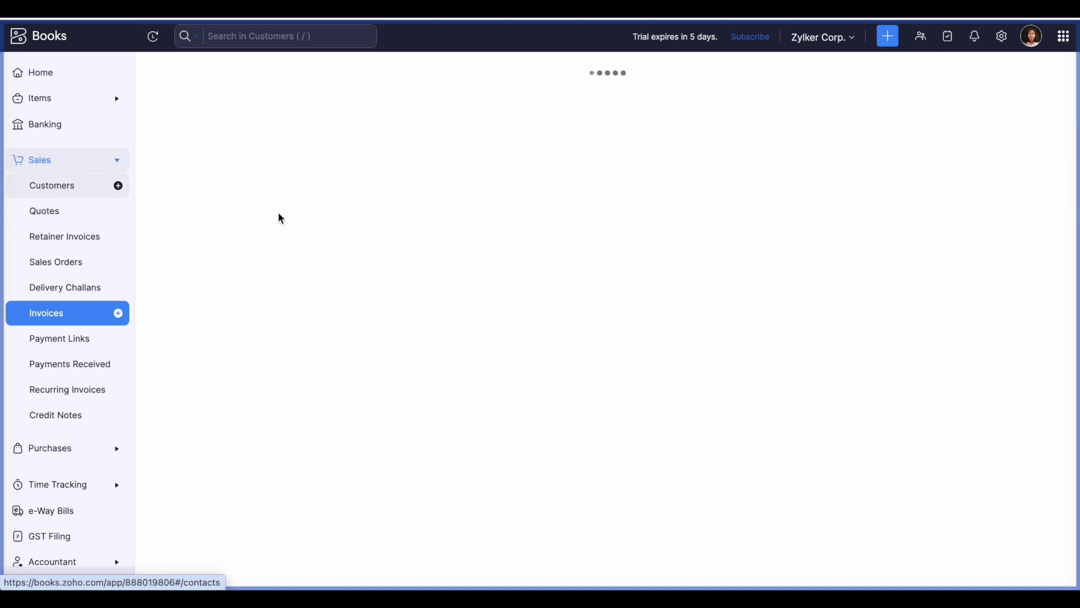
left_click(633, 151)
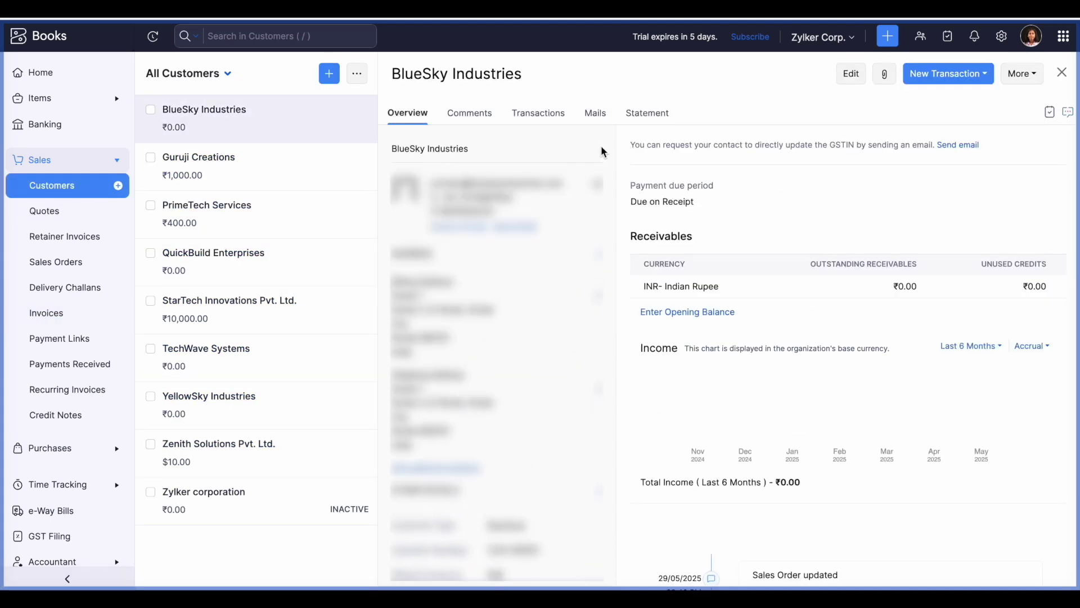
left_click(641, 112)
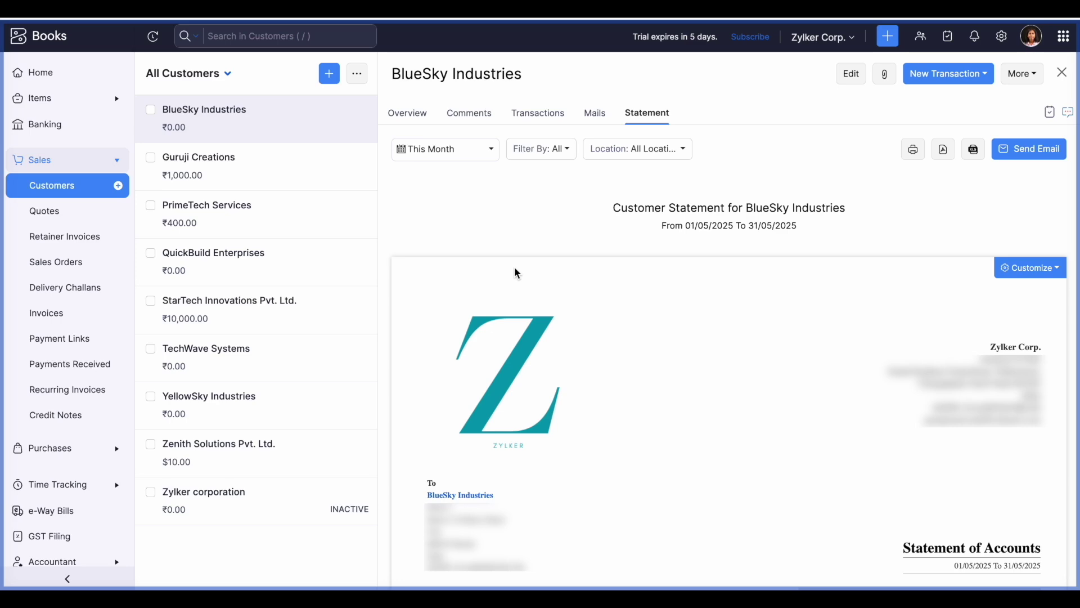
Review the frequency, start, expiry and Deluge script settings of a new automation schedule, and leave the settings without saving.
left_click(995, 41)
scroll(528, 439, "down", 3)
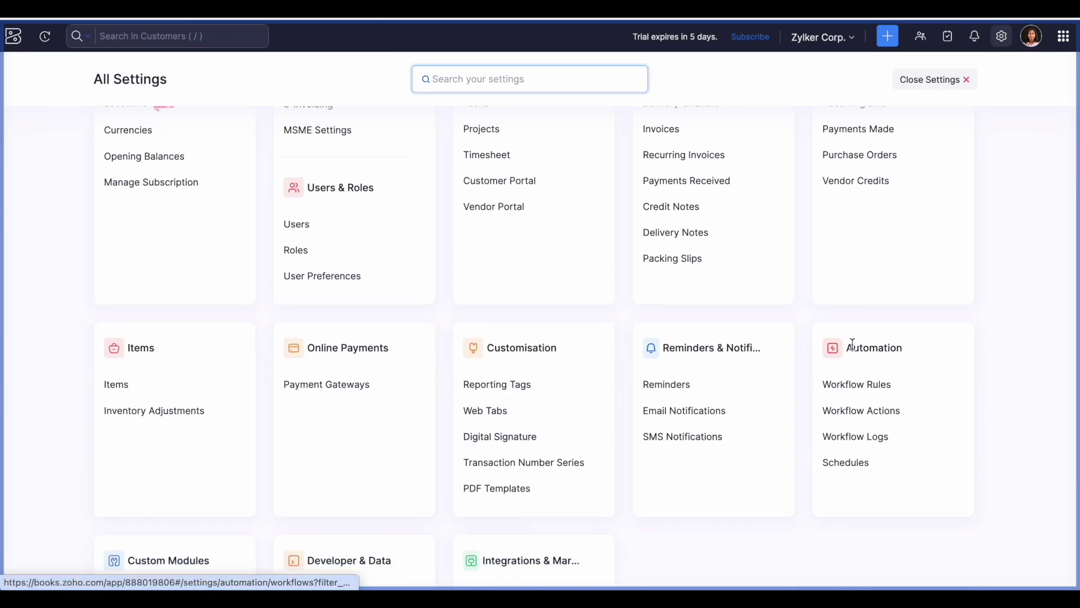
left_click(857, 469)
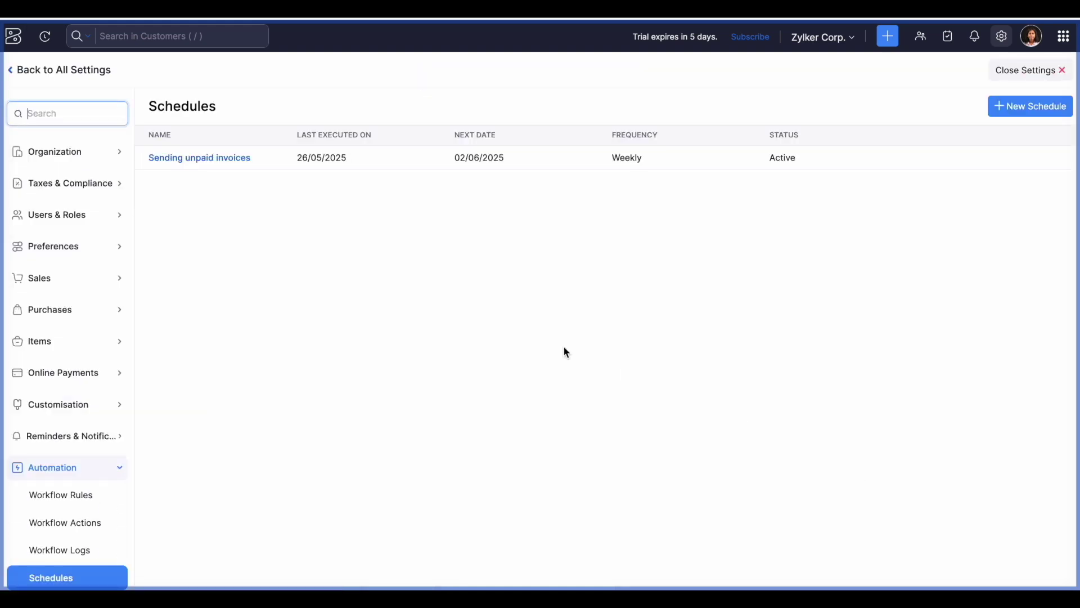
left_click(1038, 116)
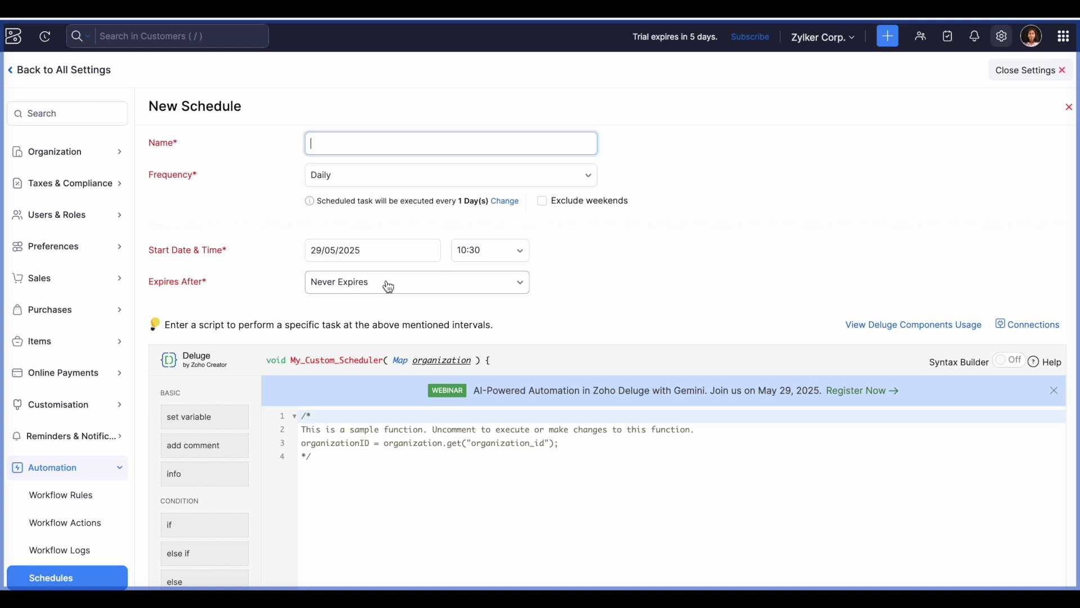
scroll(389, 287, "down", 1)
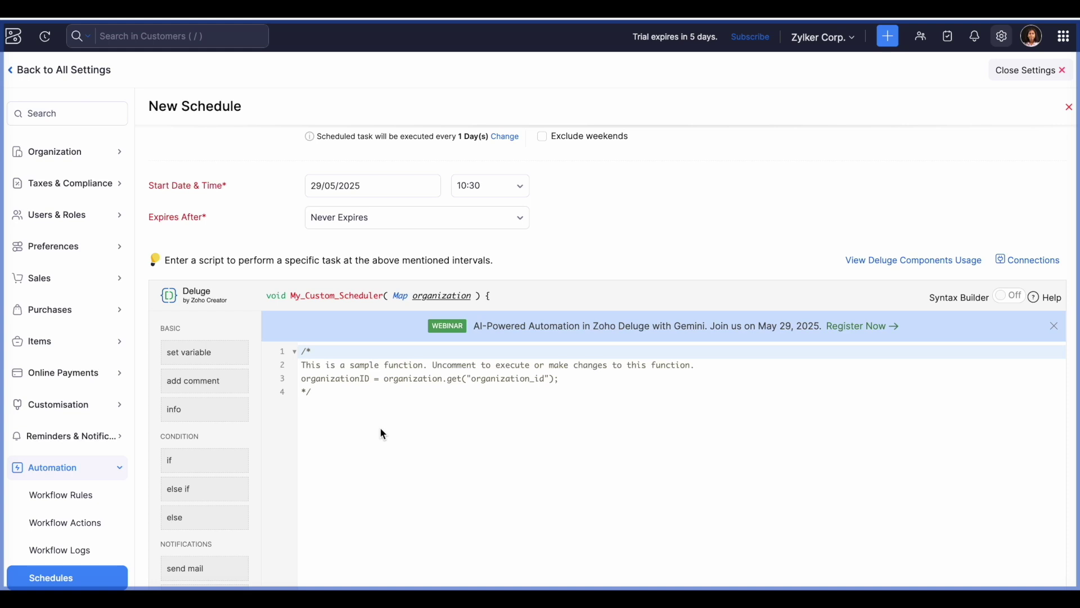
scroll(509, 198, "up", 1)
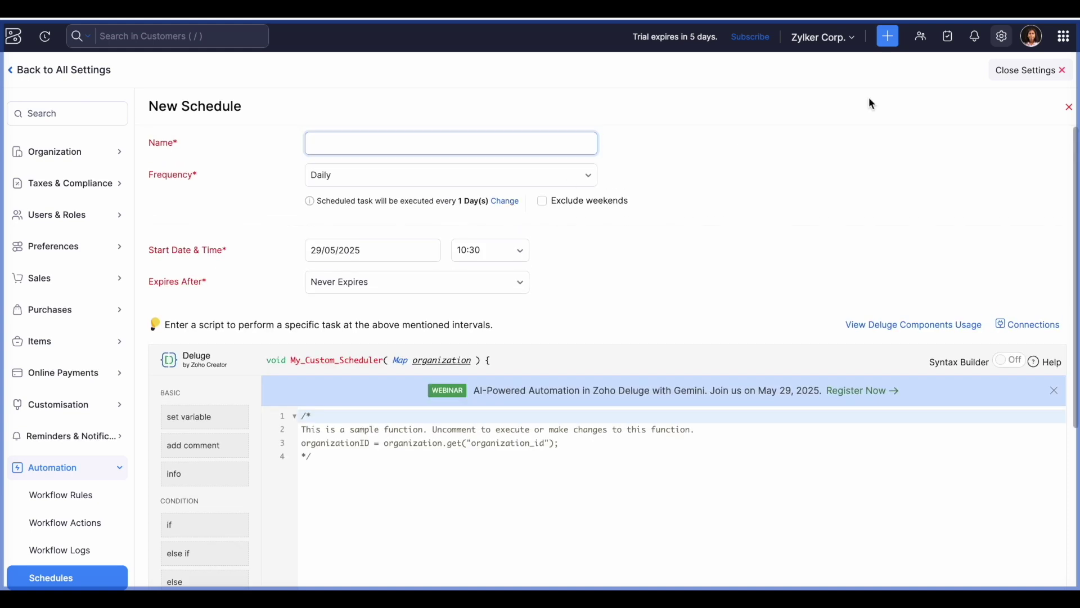
left_click(1022, 72)
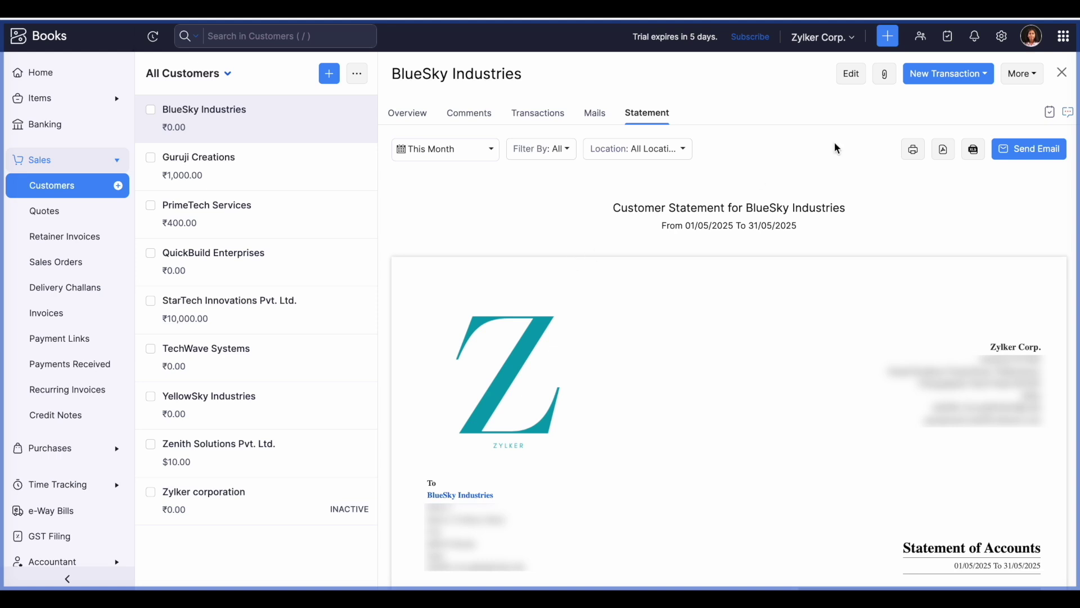
Review the name, visibility and Deluge script options of a new related list for sales orders, and leave the settings without saving.
left_click(1002, 37)
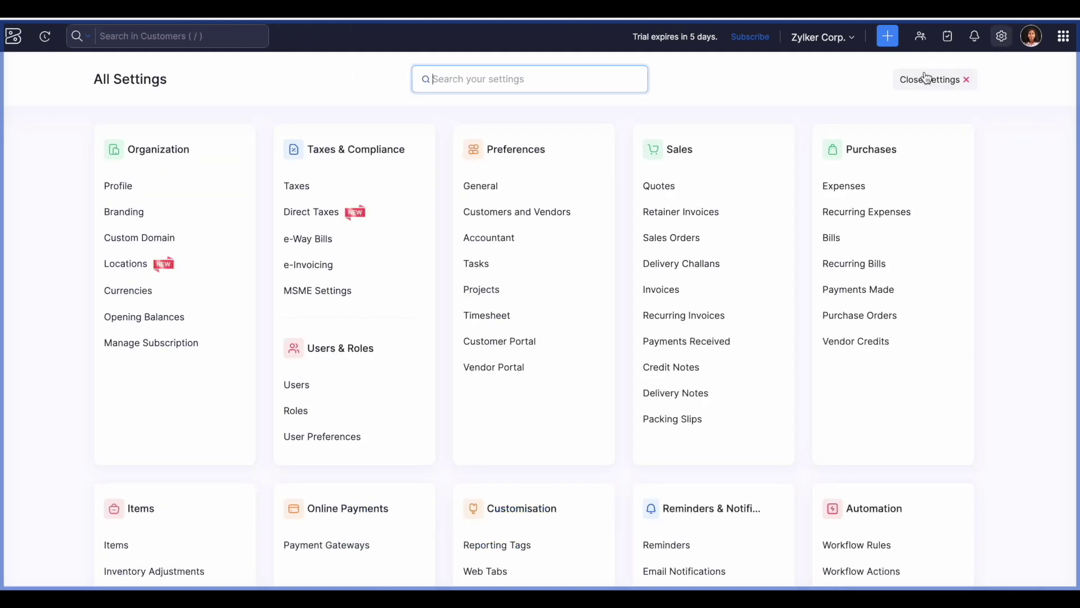
left_click(682, 237)
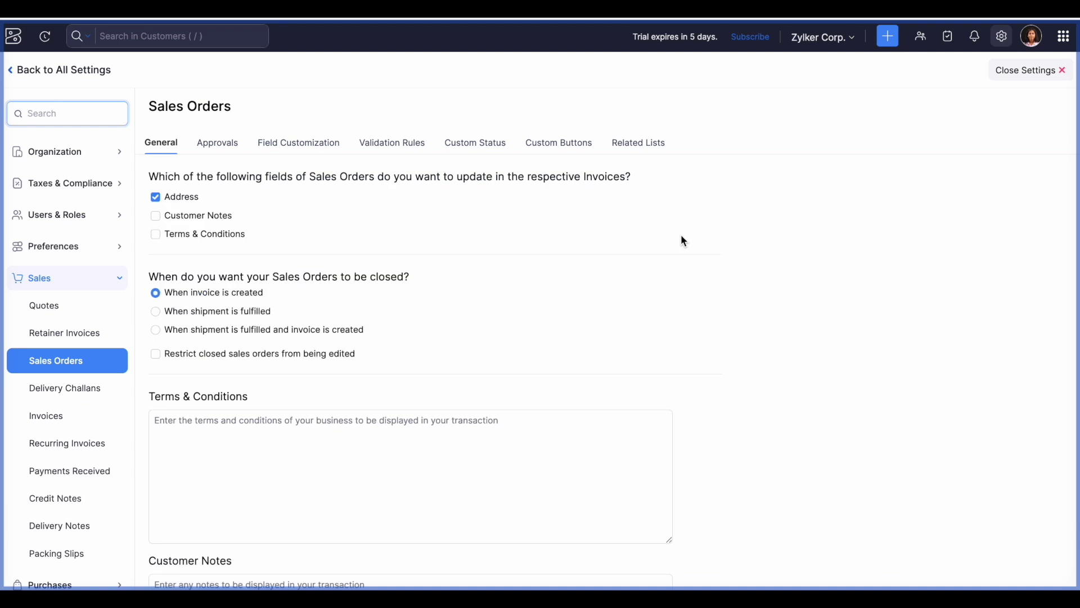
left_click(648, 145)
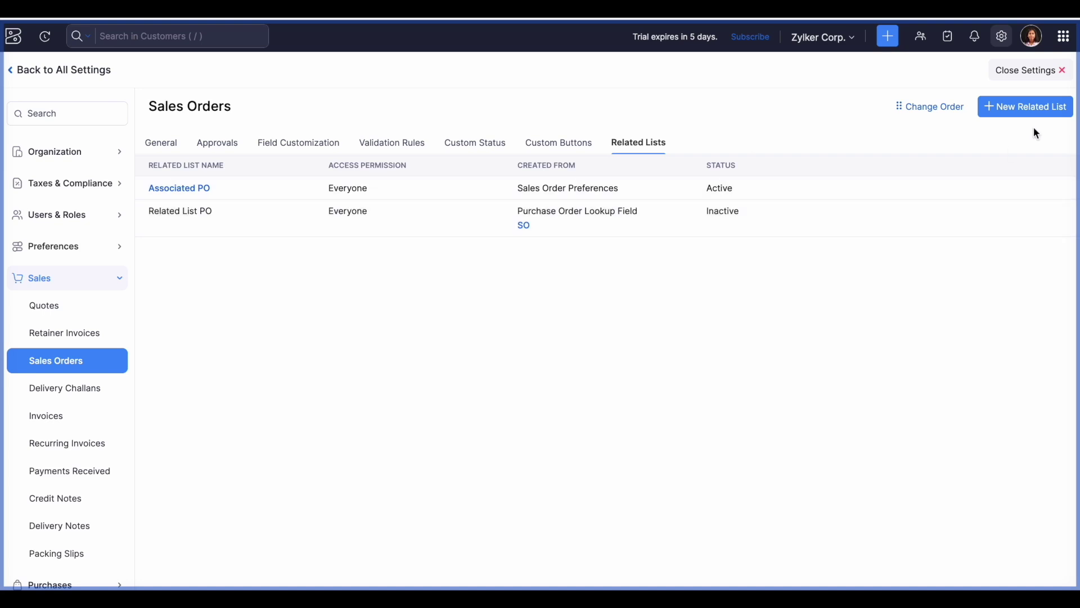
left_click(1028, 110)
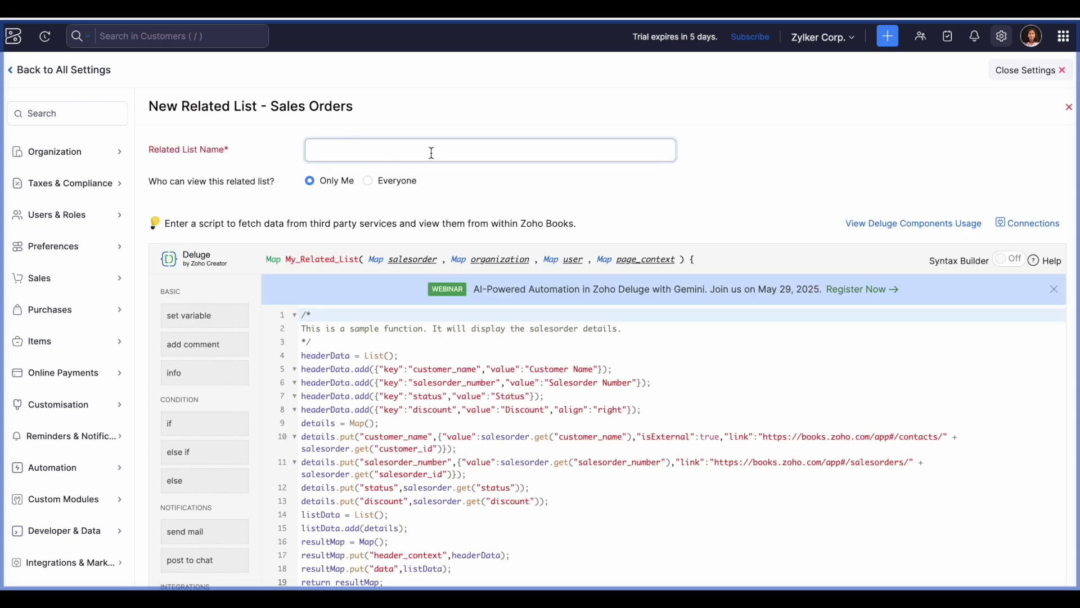
scroll(414, 429, "down", 3)
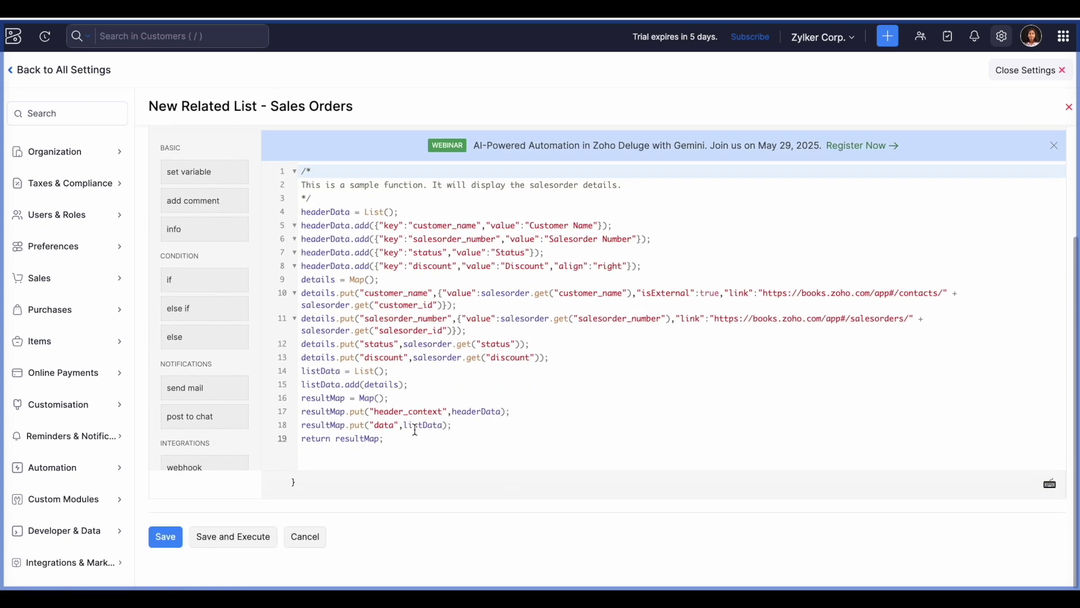
left_click(320, 537)
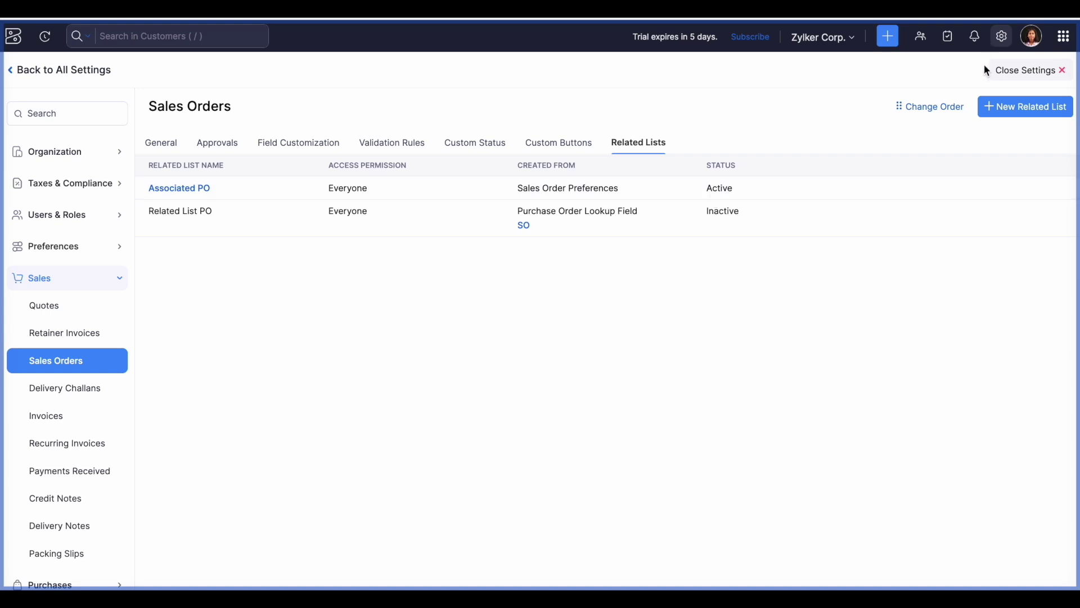
left_click(1027, 71)
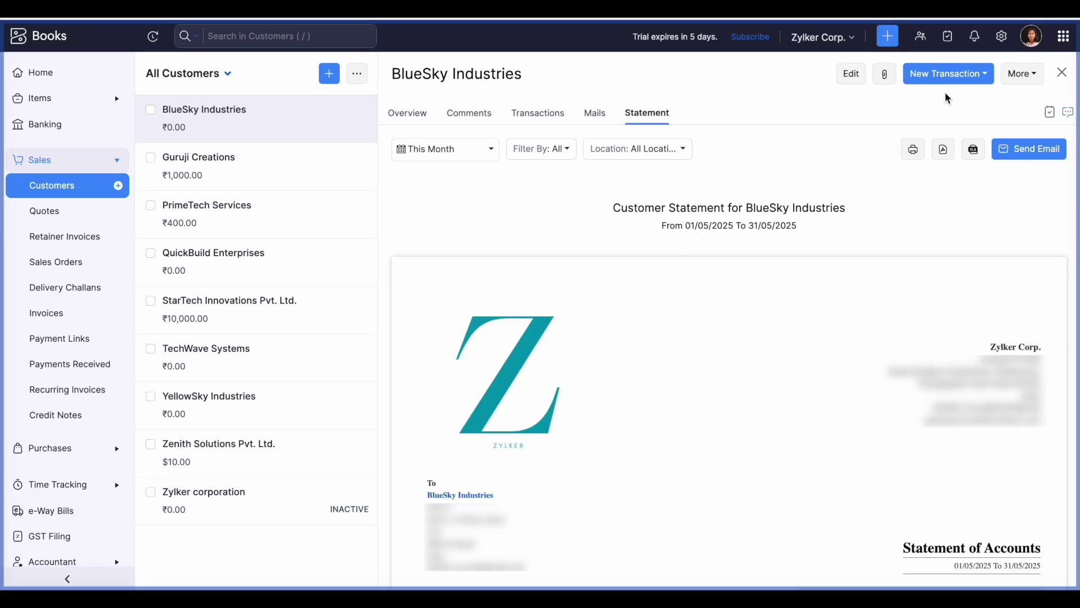
Review the name, description and Deluge script fields of a new incoming webhook in the developer settings, and cancel it.
left_click(999, 38)
scroll(521, 371, "down", 6)
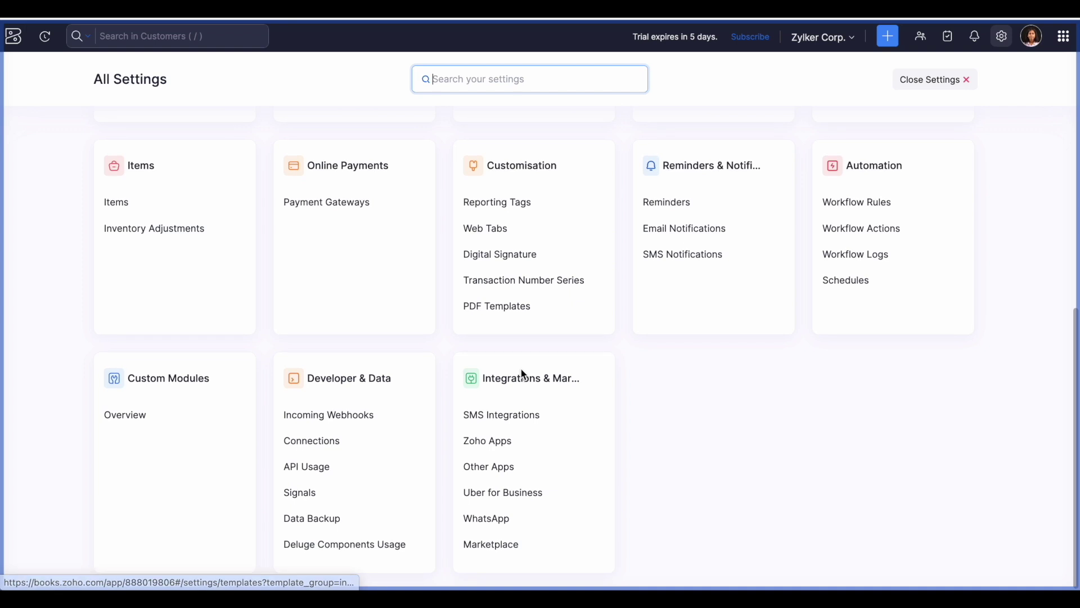
left_click(348, 417)
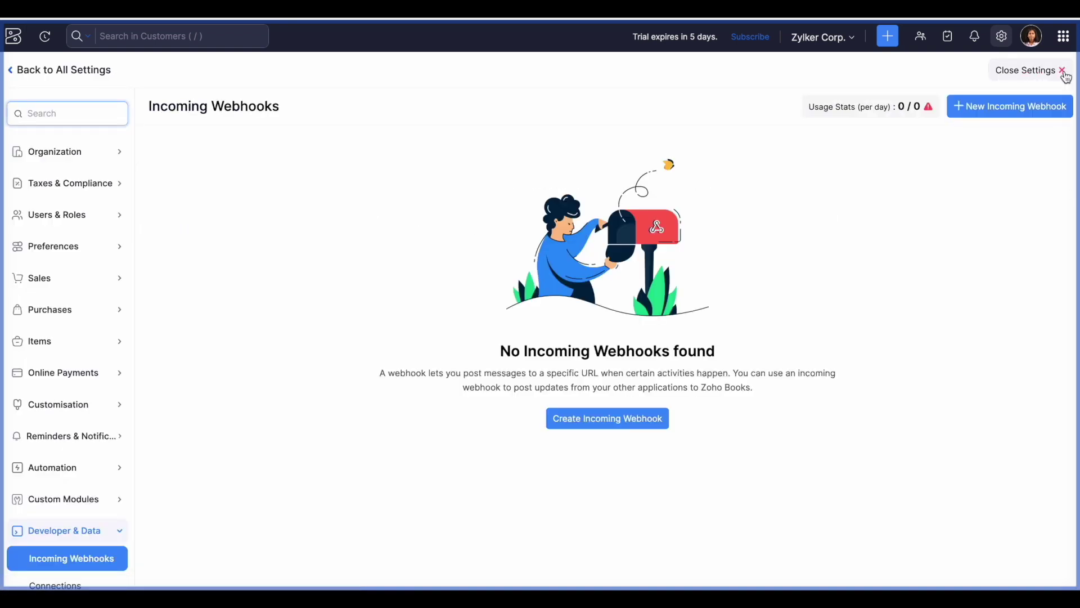
left_click(1042, 104)
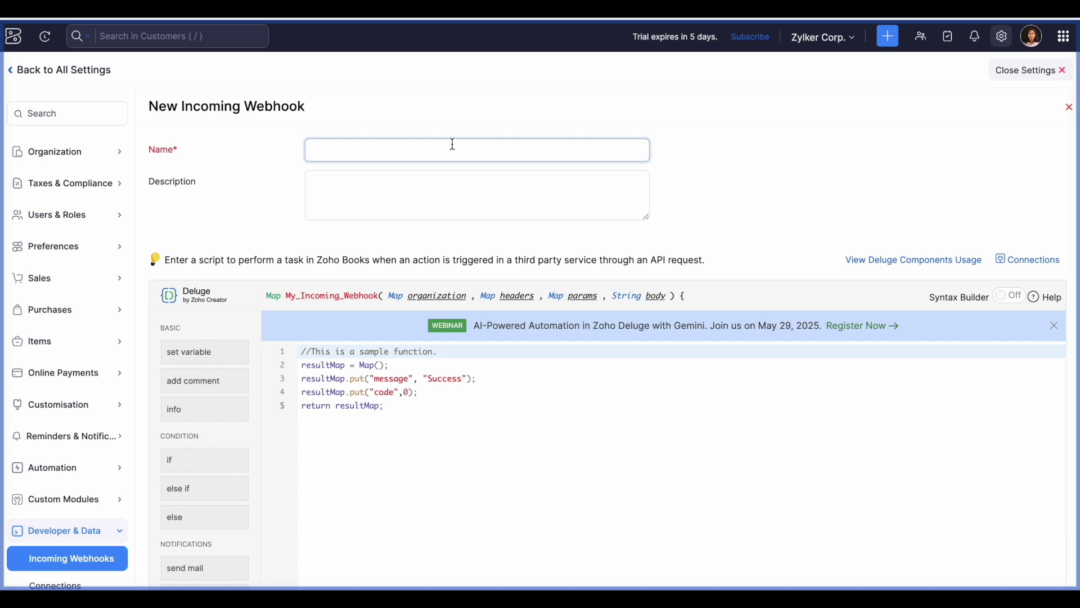
scroll(355, 440, "down", 3)
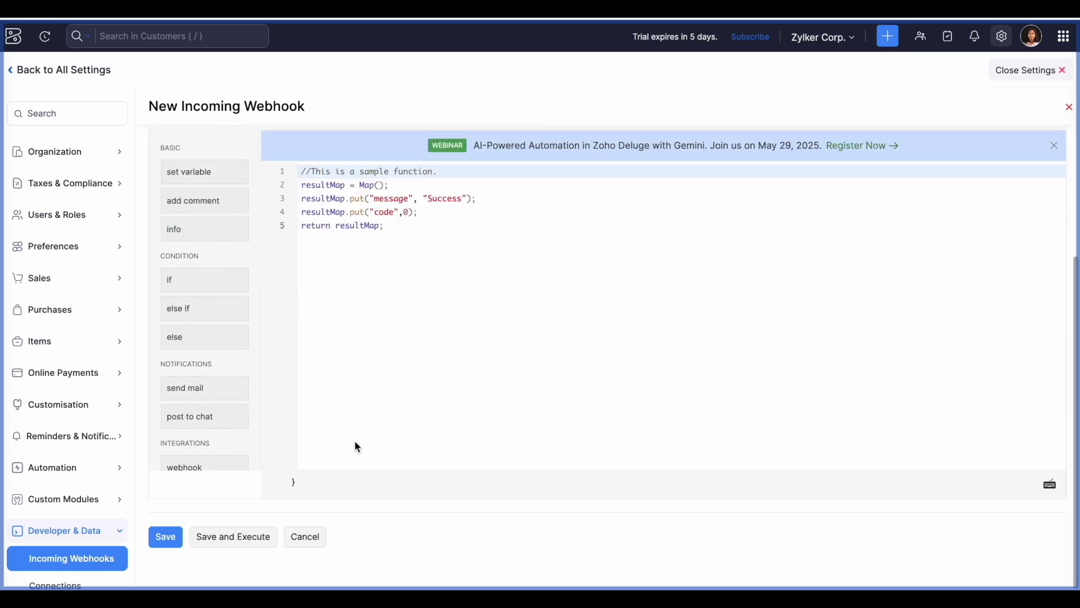
left_click(306, 537)
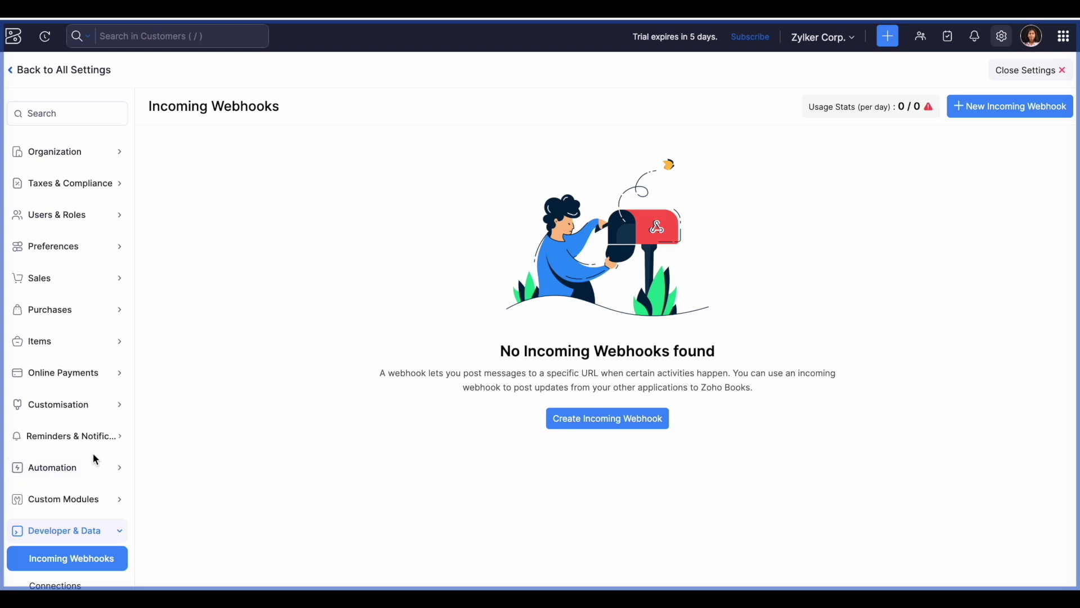
Start a new webhook workflow action named "webhook" for the Timesheet module.
scroll(77, 511, "down", 1)
left_click(71, 432)
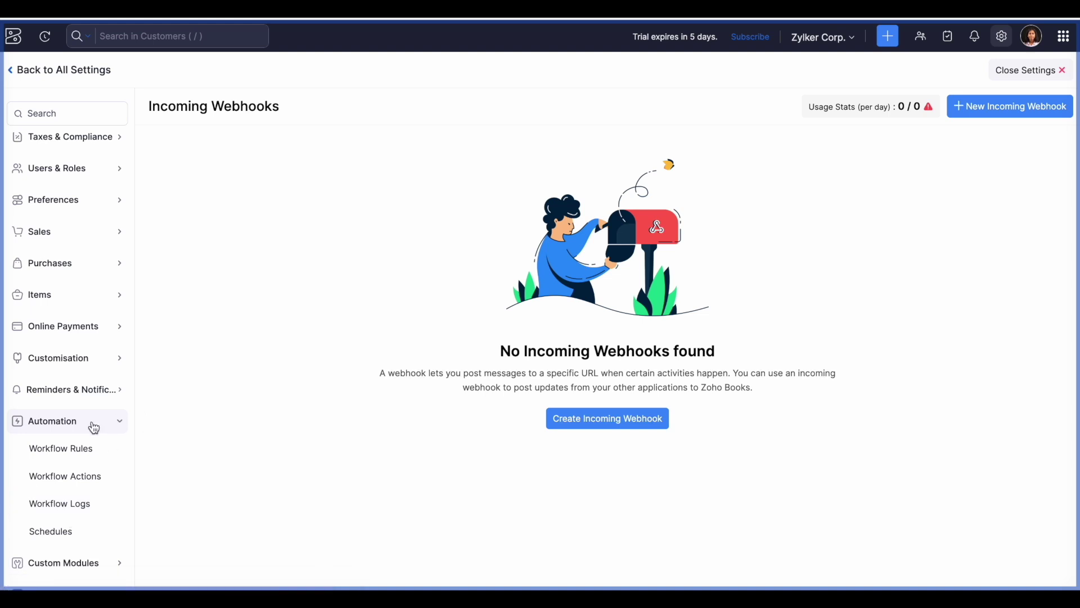
left_click(93, 478)
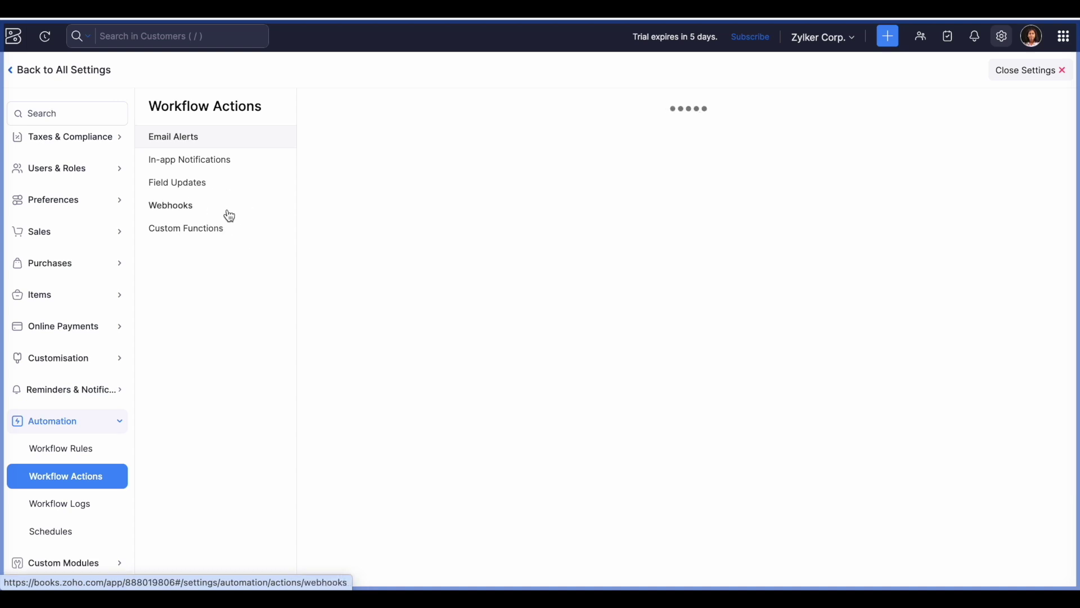
left_click(1011, 107)
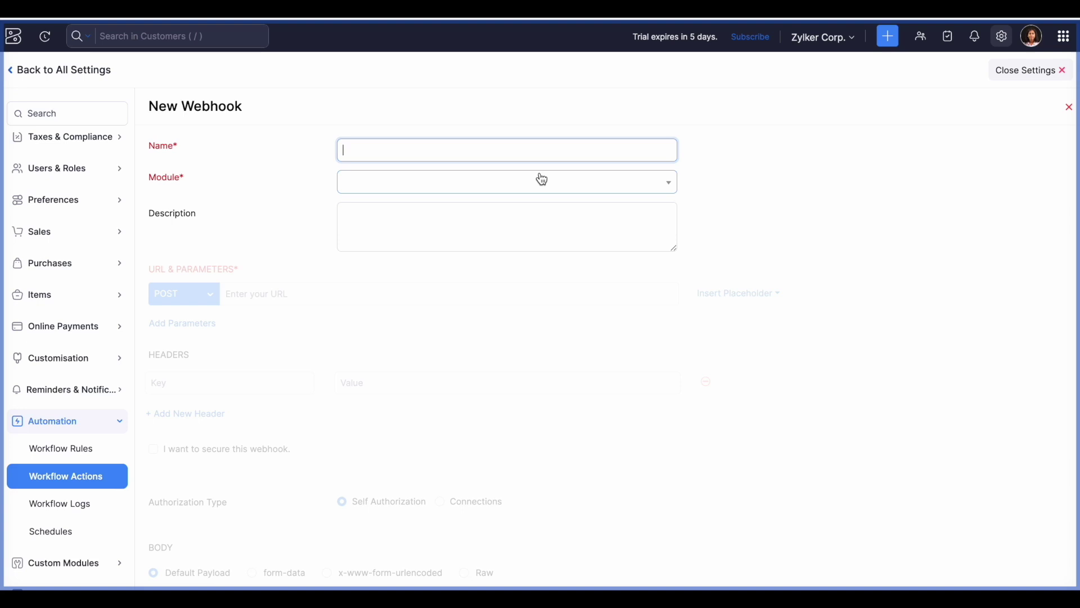
type("webhook")
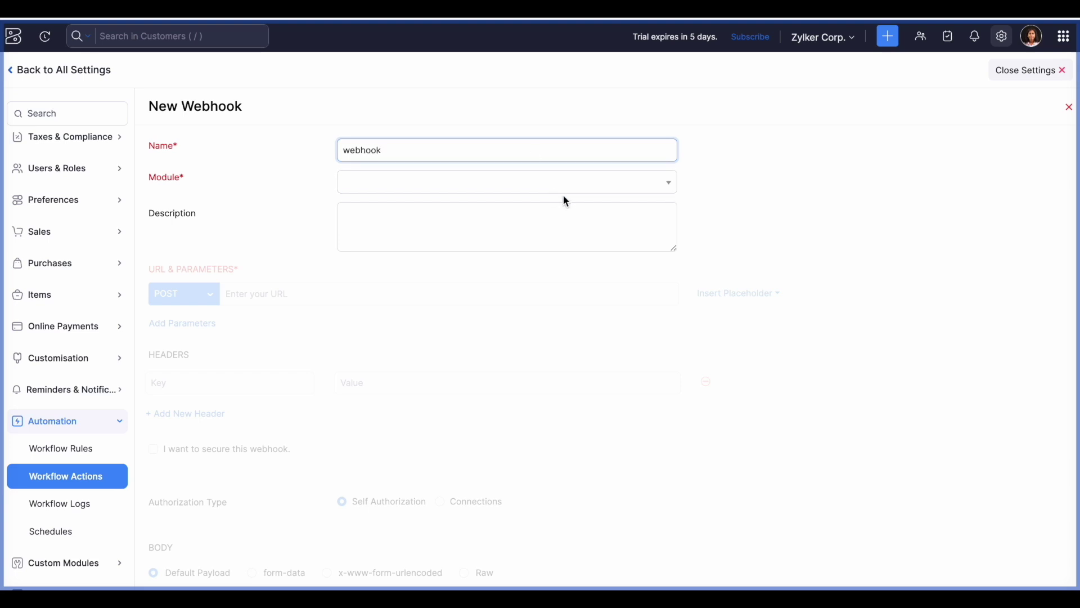
left_click(547, 183)
scroll(492, 286, "down", 2)
scroll(494, 287, "down", 5)
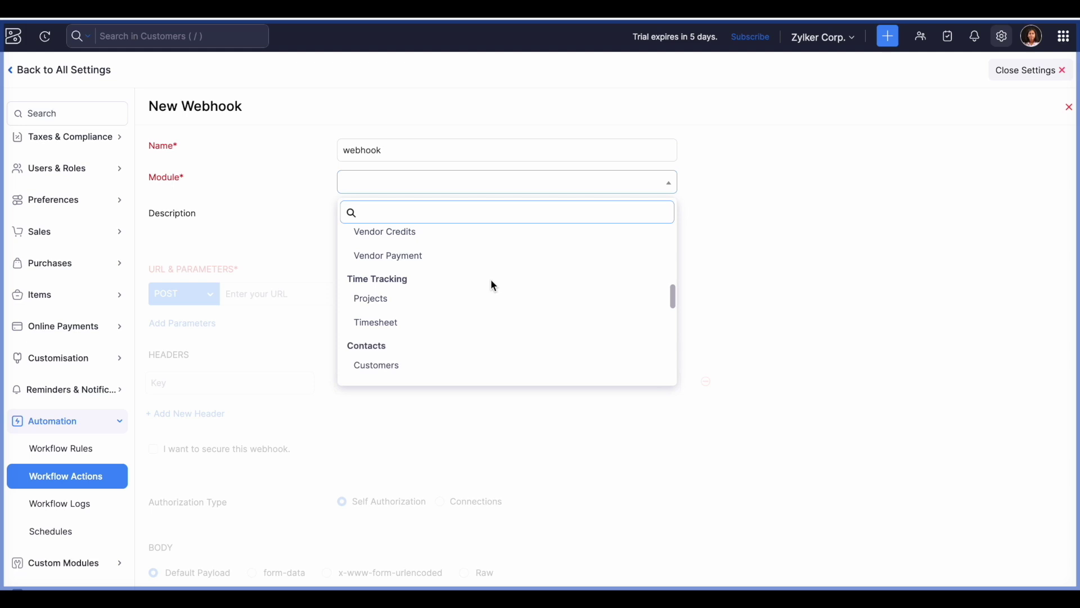
scroll(494, 286, "down", 2)
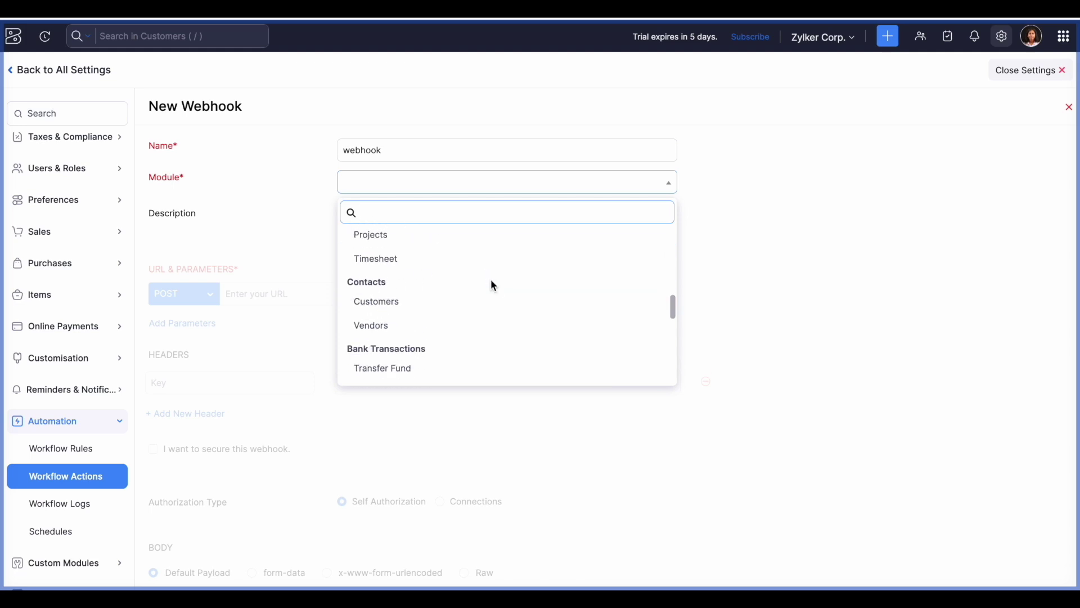
left_click(492, 258)
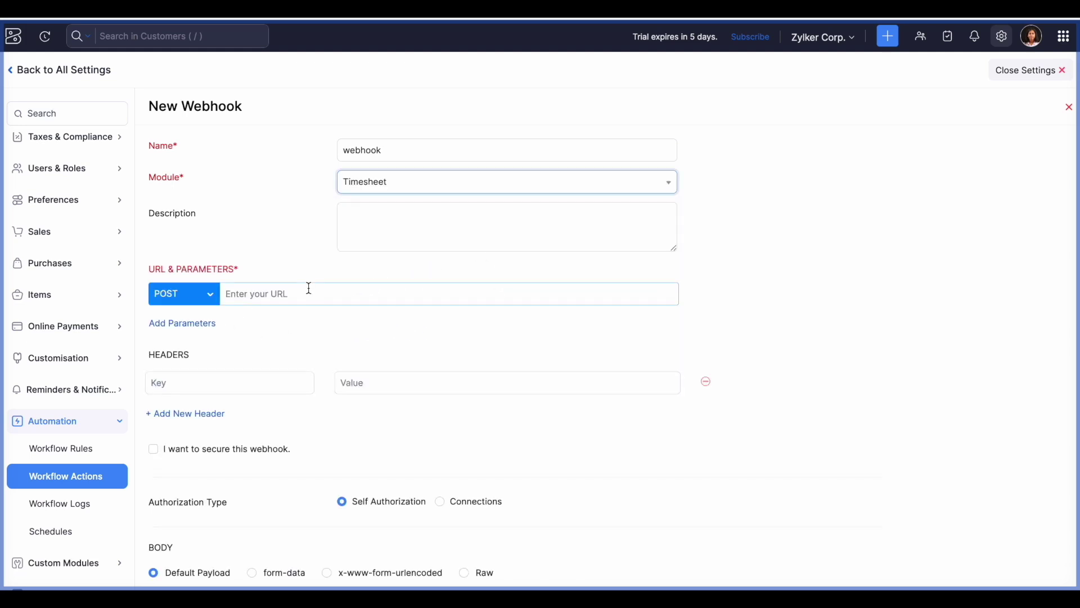
Review the new webhook's URL, header, security, authorization and body payload settings, and cancel the webhook.
scroll(321, 307, "down", 3)
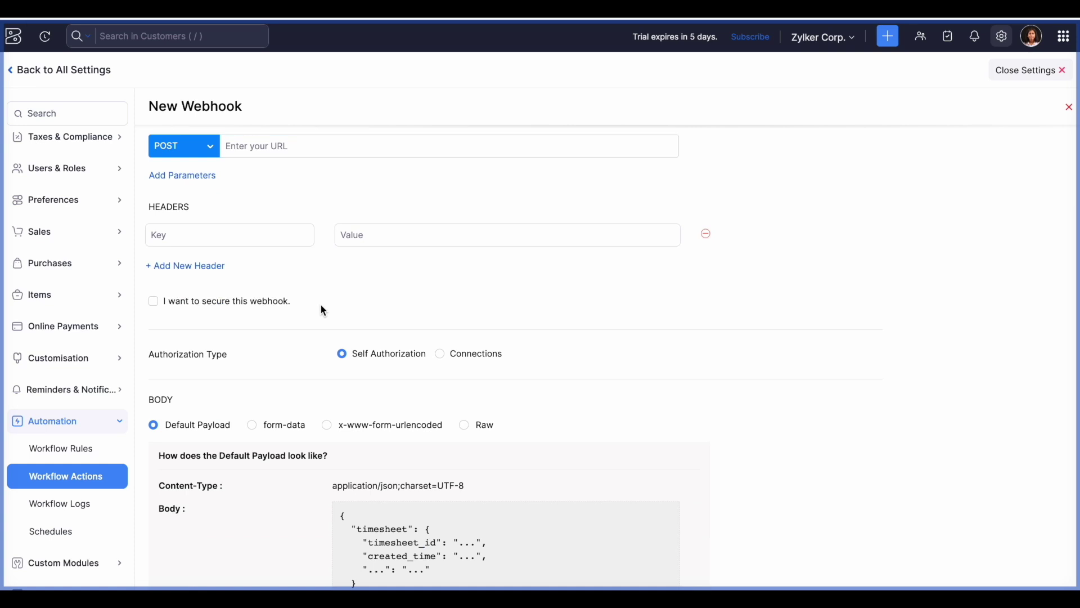
scroll(324, 311, "down", 3)
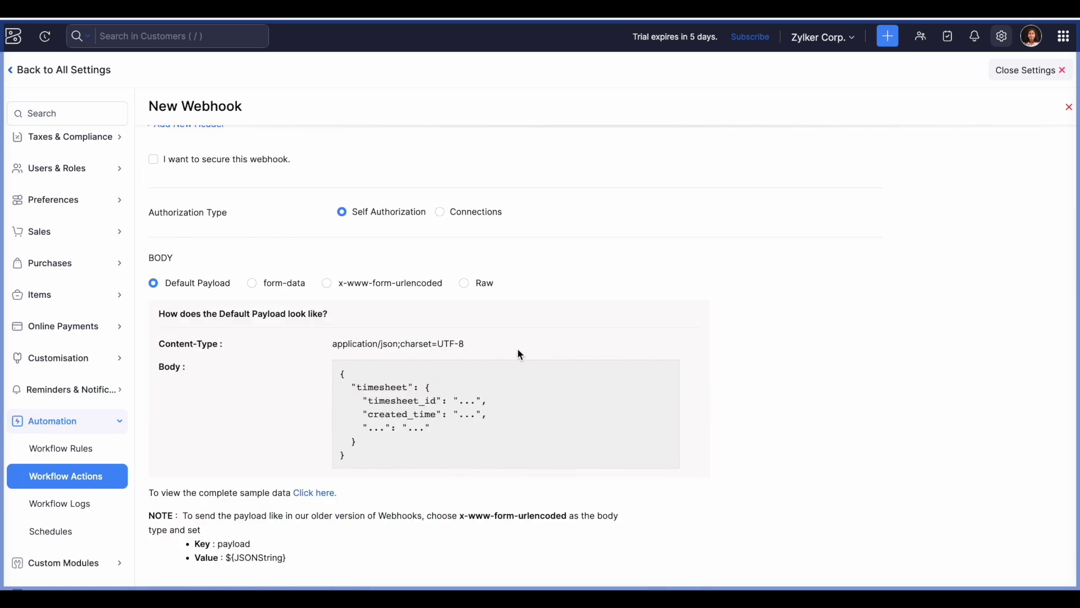
scroll(519, 350, "down", 2)
left_click(296, 529)
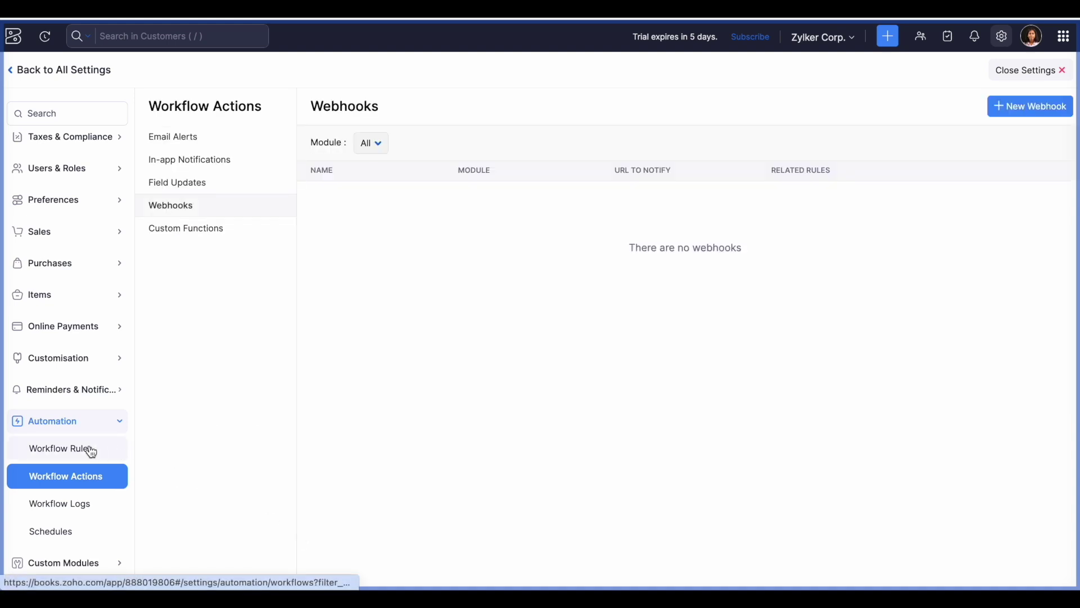
Review the action types available for the immediate actions of the "Line item table calculation" workflow rule, and leave the rule without saving.
left_click(90, 451)
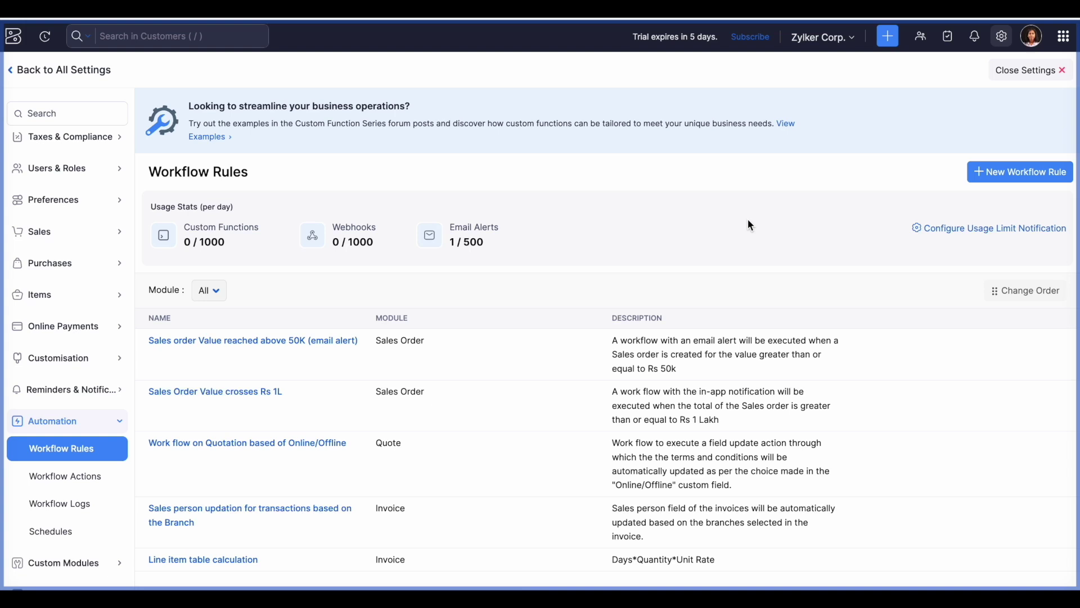
scroll(981, 433, "down", 1)
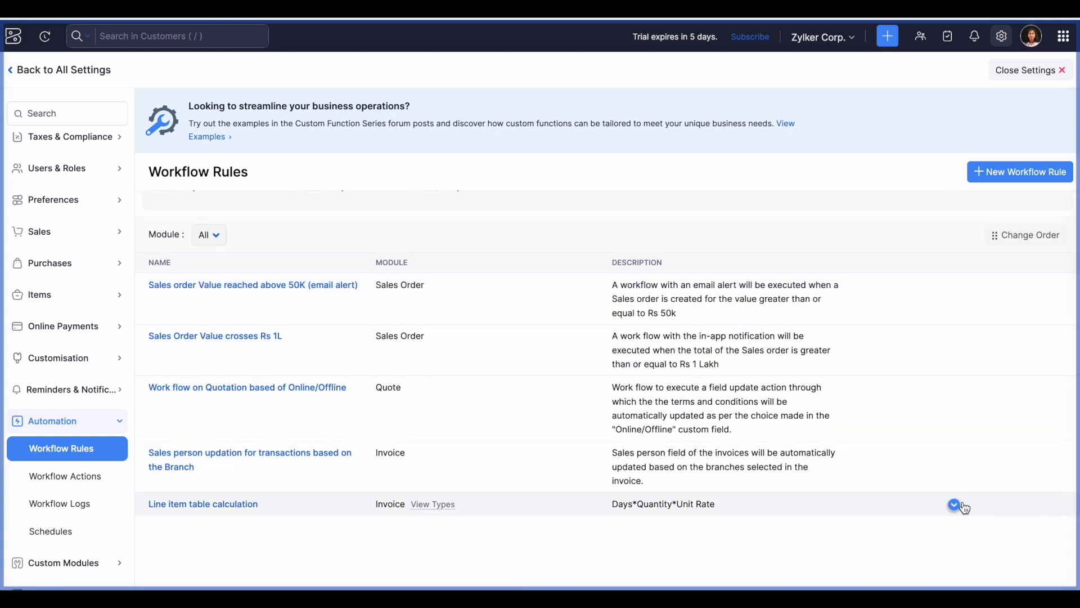
left_click(954, 504)
left_click(917, 378)
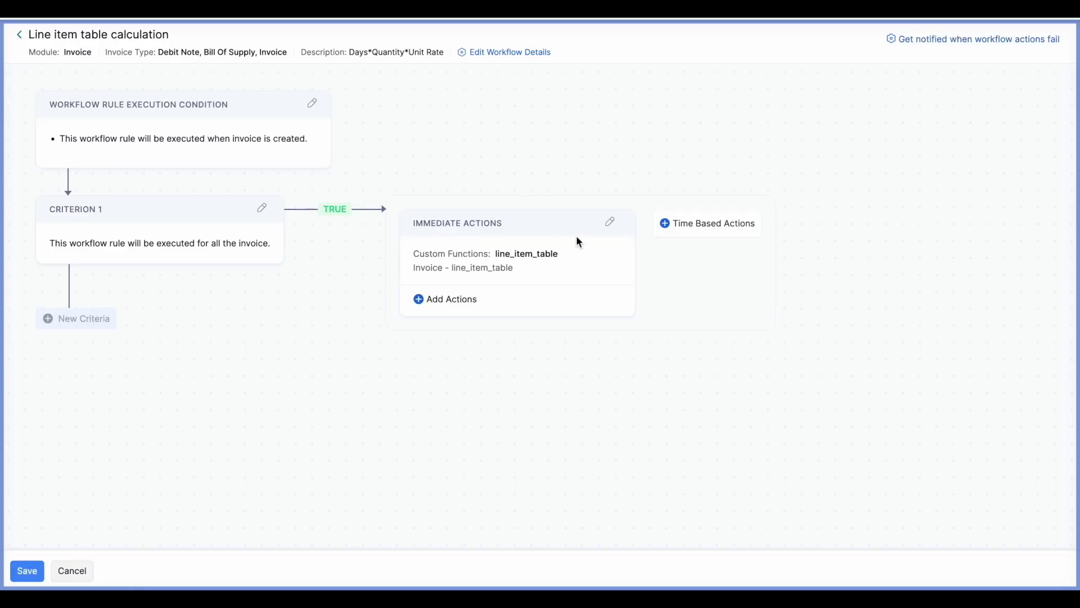
left_click(610, 221)
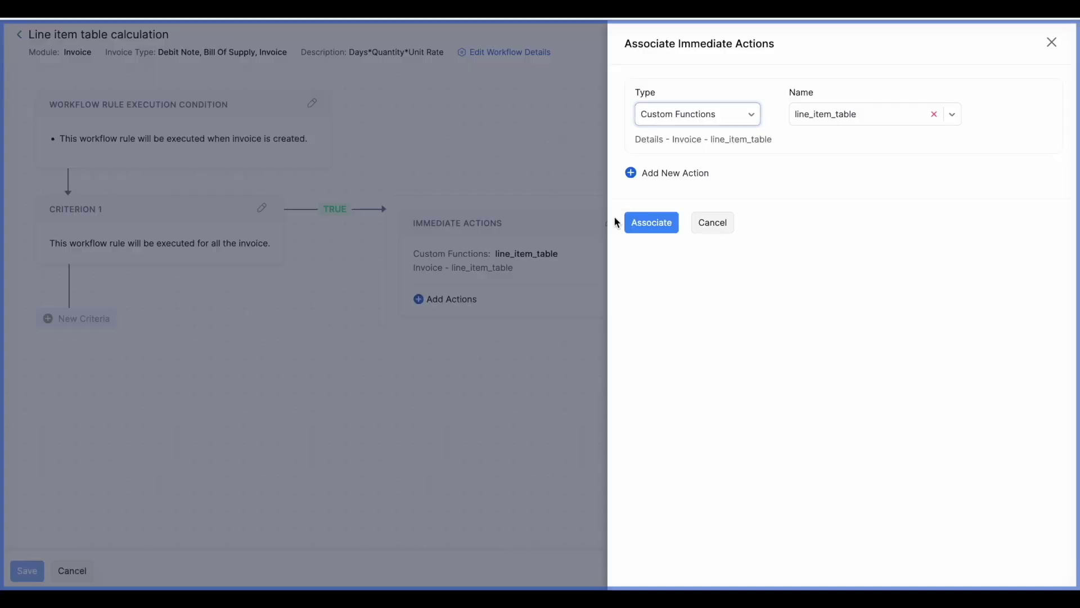
left_click(727, 116)
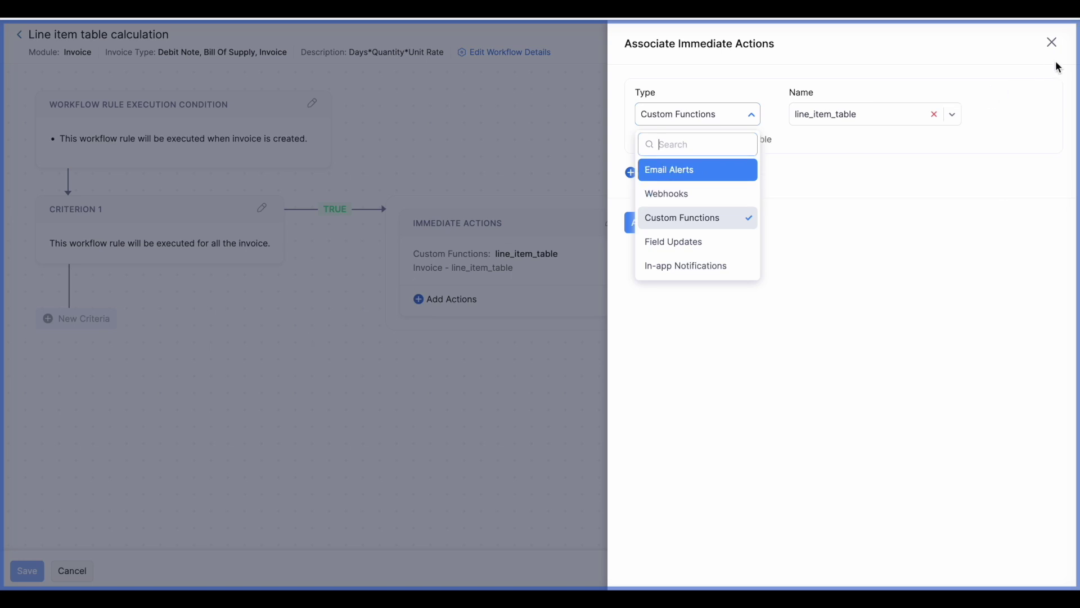
left_click(1051, 44)
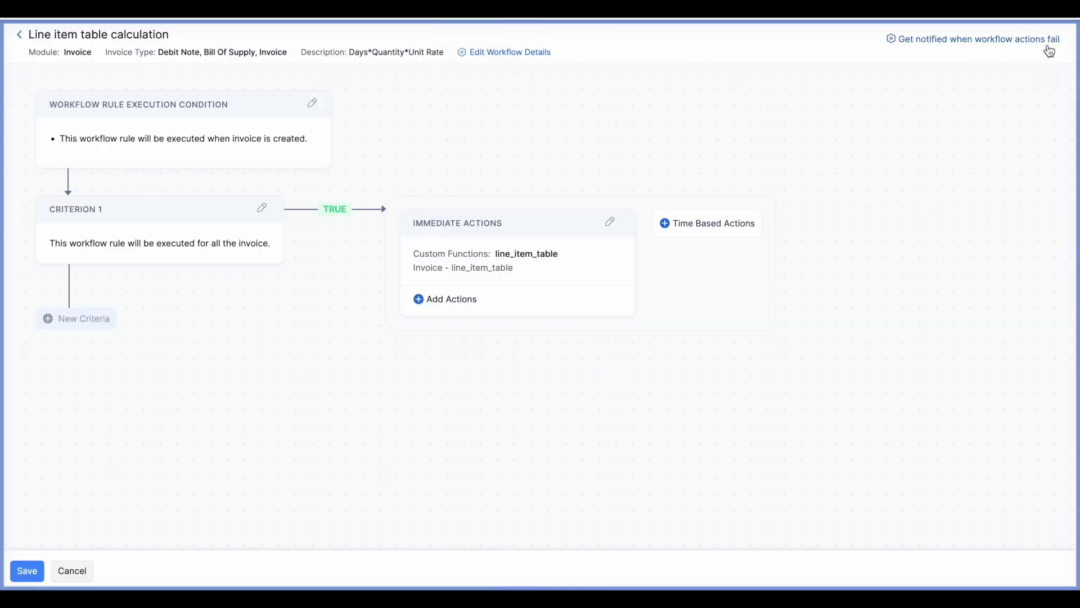
left_click(88, 572)
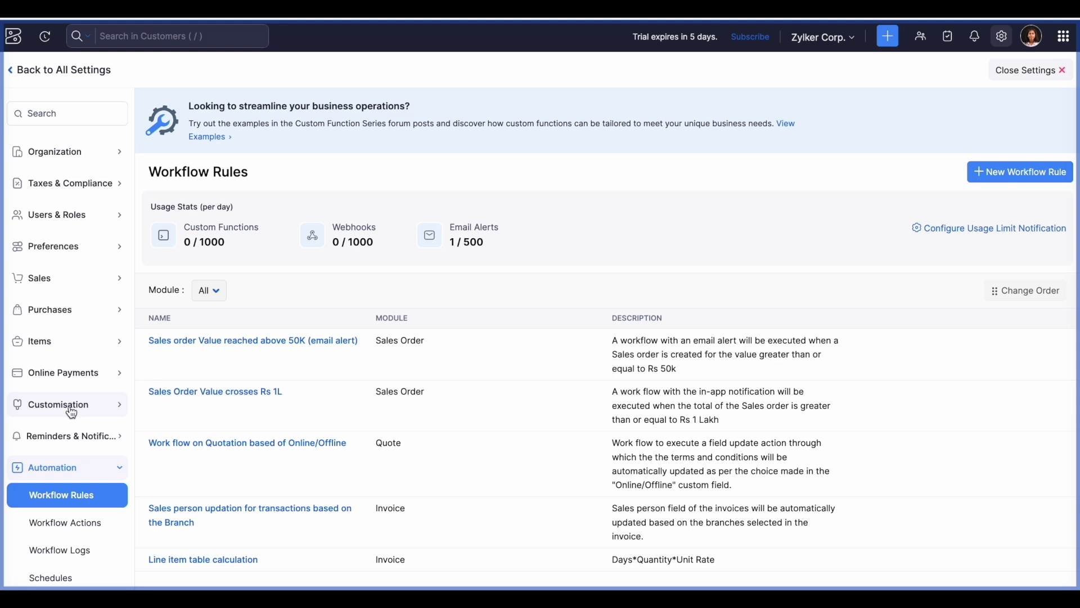
Review the name, service, trigger type, recipients and Deluge script settings of a new signal in the developer settings, and cancel it.
scroll(78, 436, "down", 1)
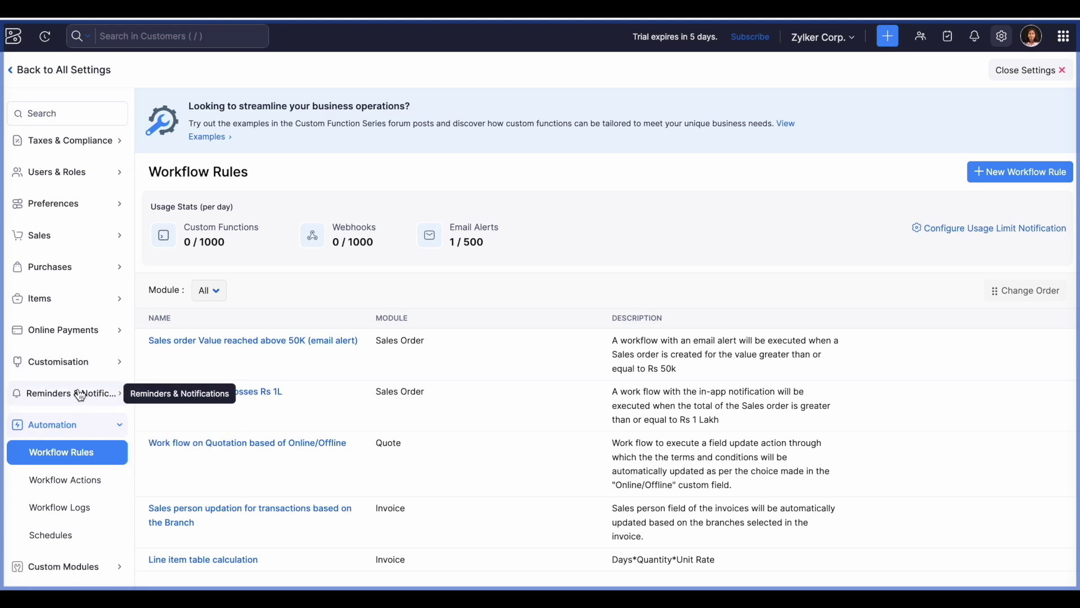
scroll(69, 342, "down", 2)
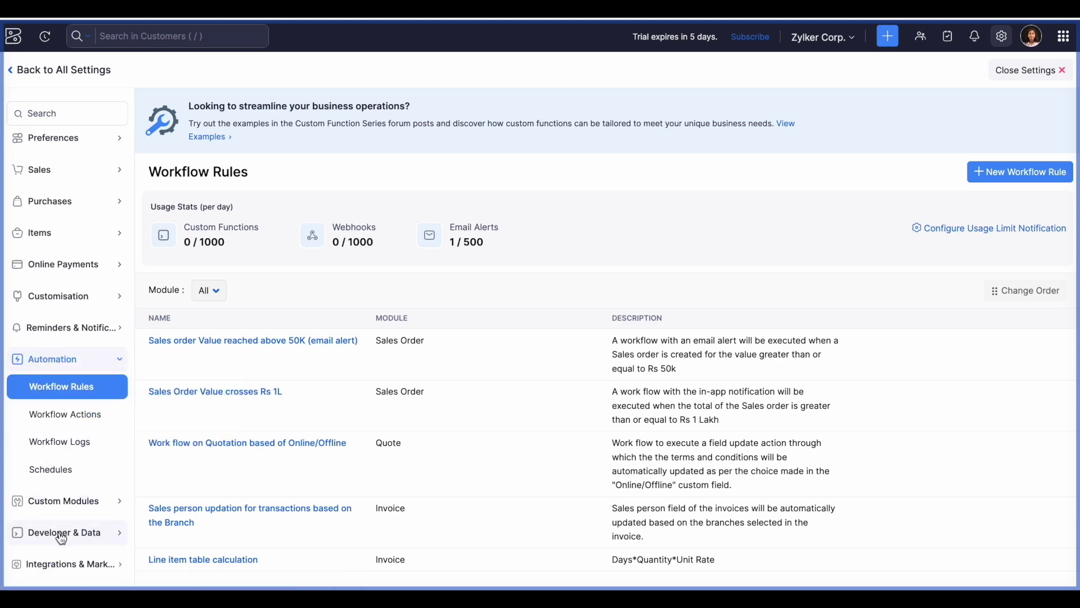
left_click(62, 537)
left_click(63, 541)
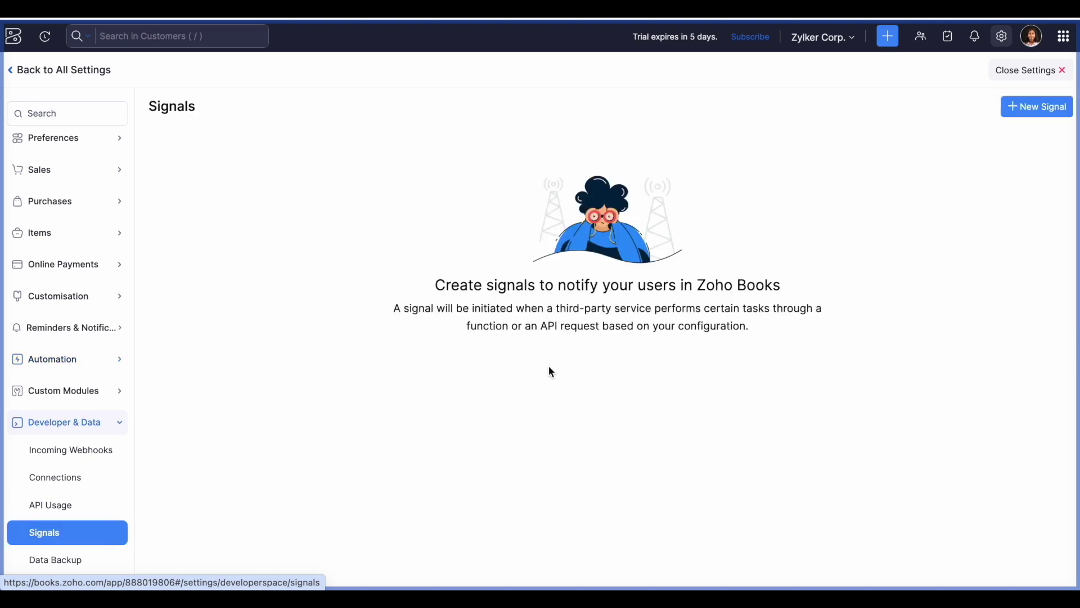
left_click(1045, 107)
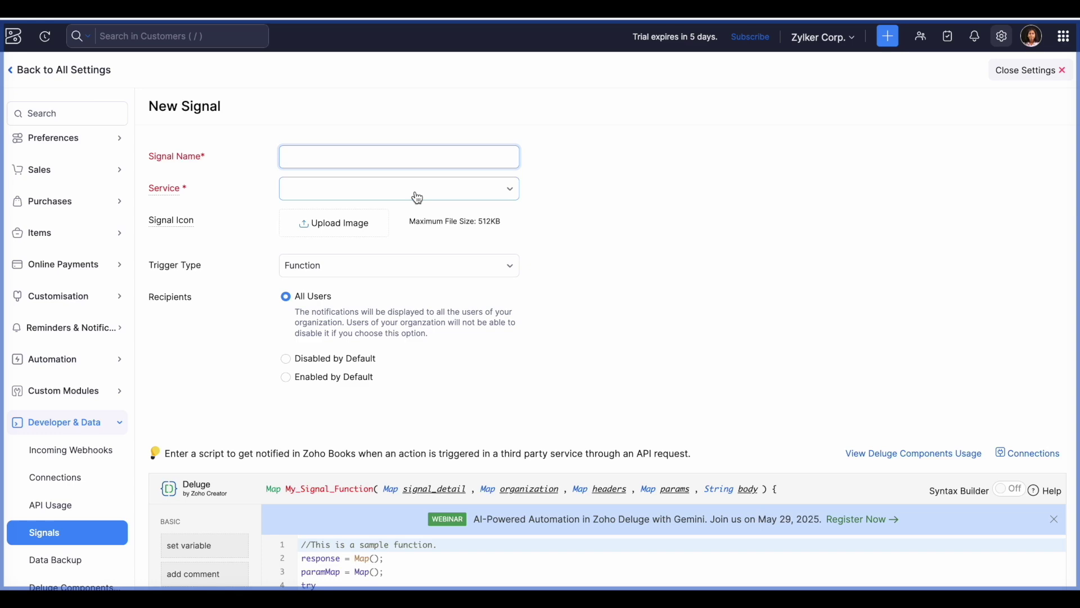
scroll(418, 197, "down", 6)
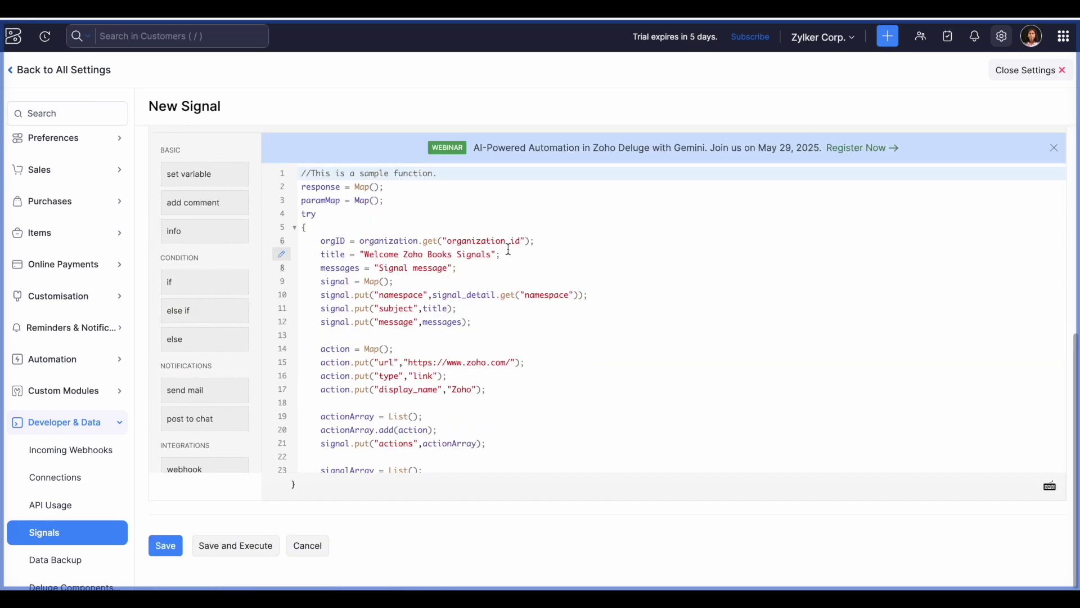
left_click(302, 550)
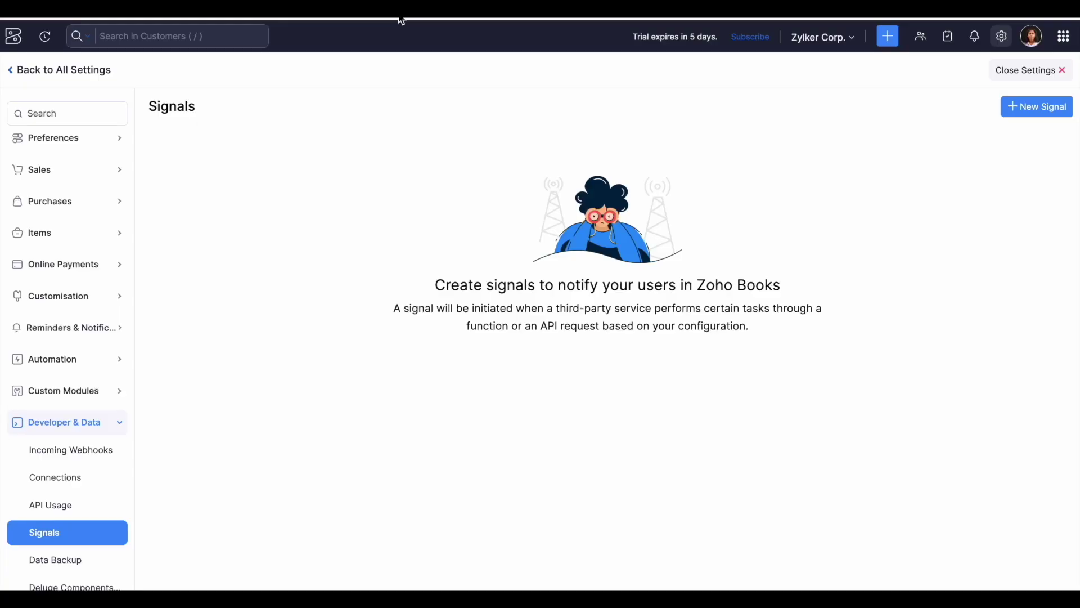
Review the status, module and date range filter options of the email alert workflow logs without applying a filter.
scroll(62, 491, "down", 1)
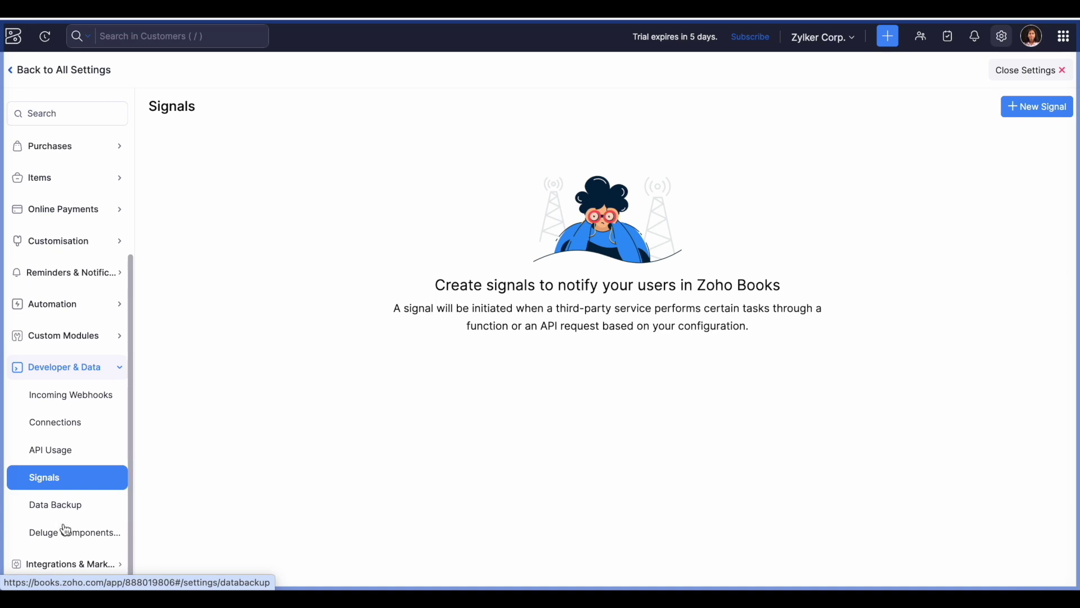
left_click(54, 303)
left_click(63, 441)
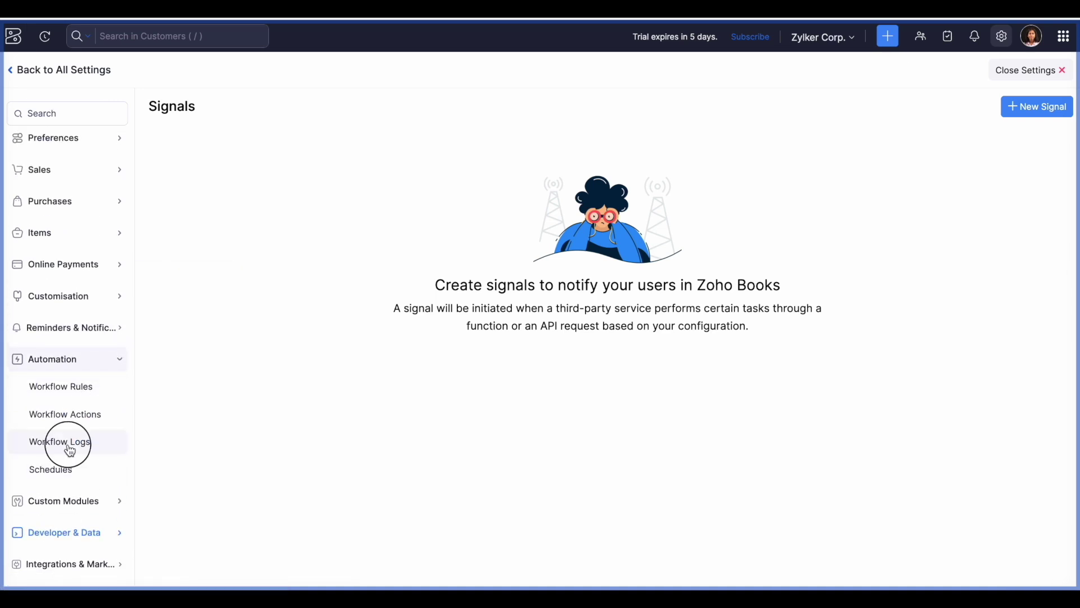
left_click(256, 166)
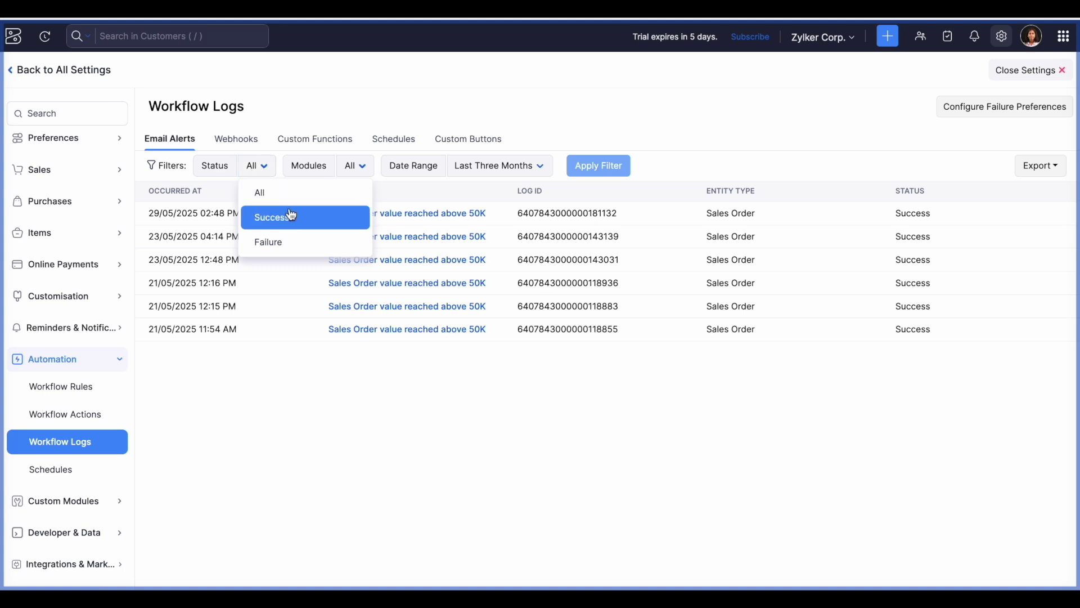
left_click(356, 166)
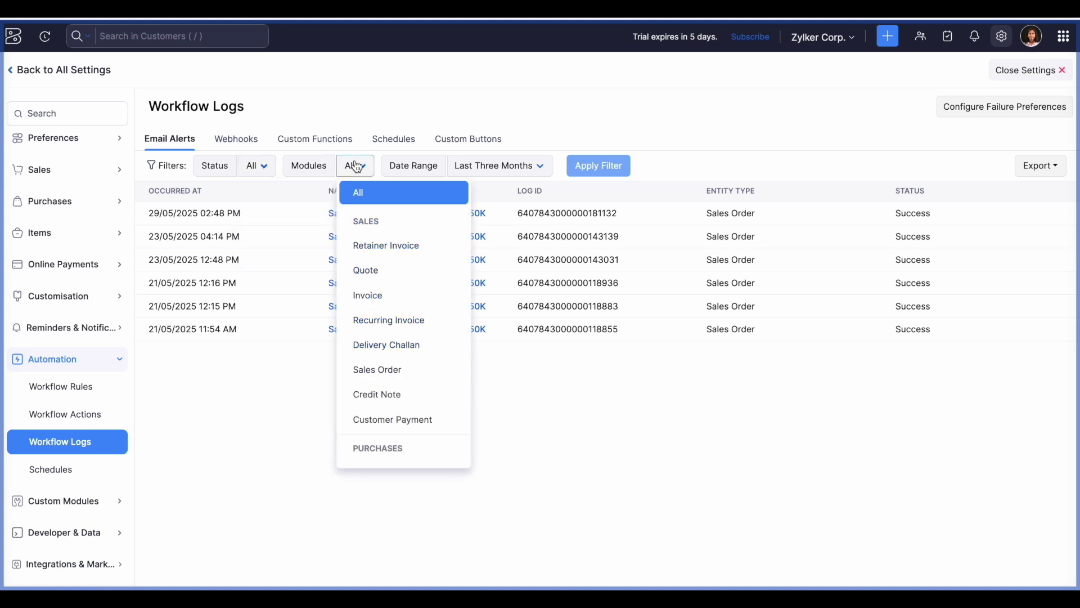
scroll(416, 332, "down", 4)
scroll(420, 336, "down", 1)
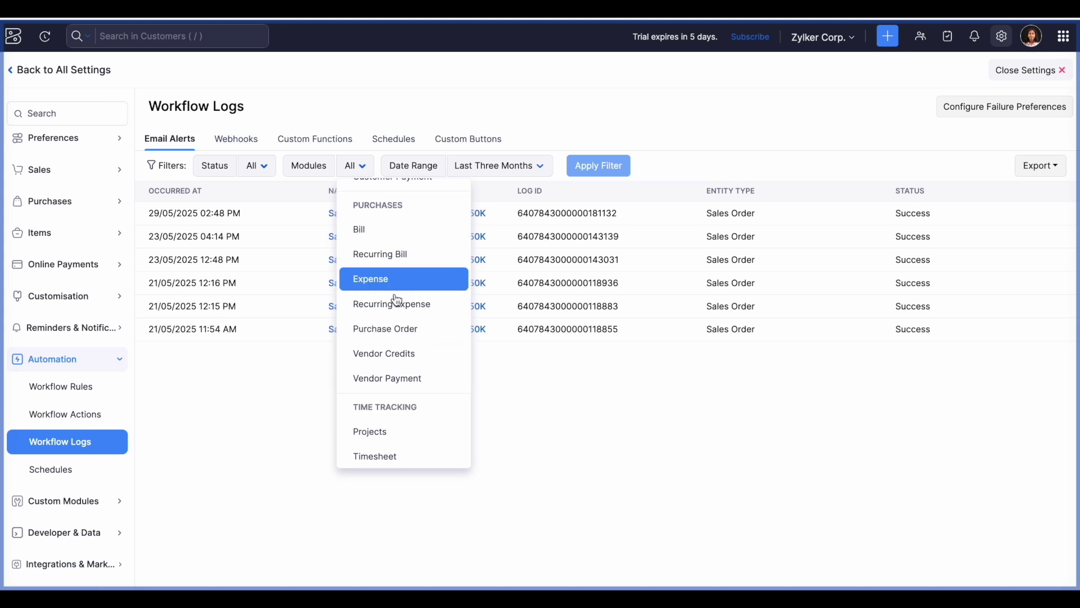
left_click(513, 167)
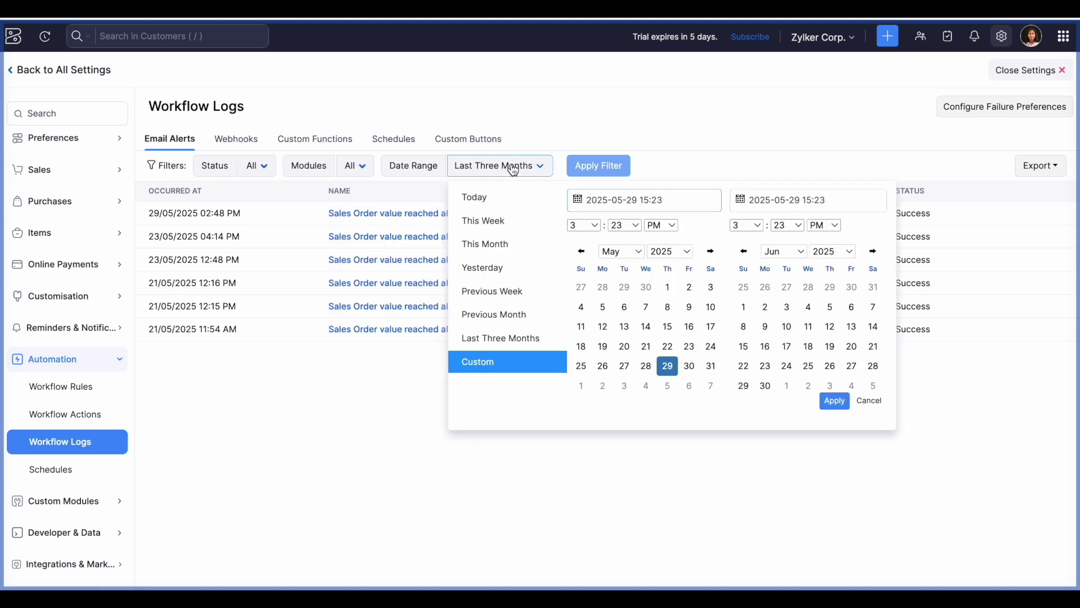
left_click(584, 550)
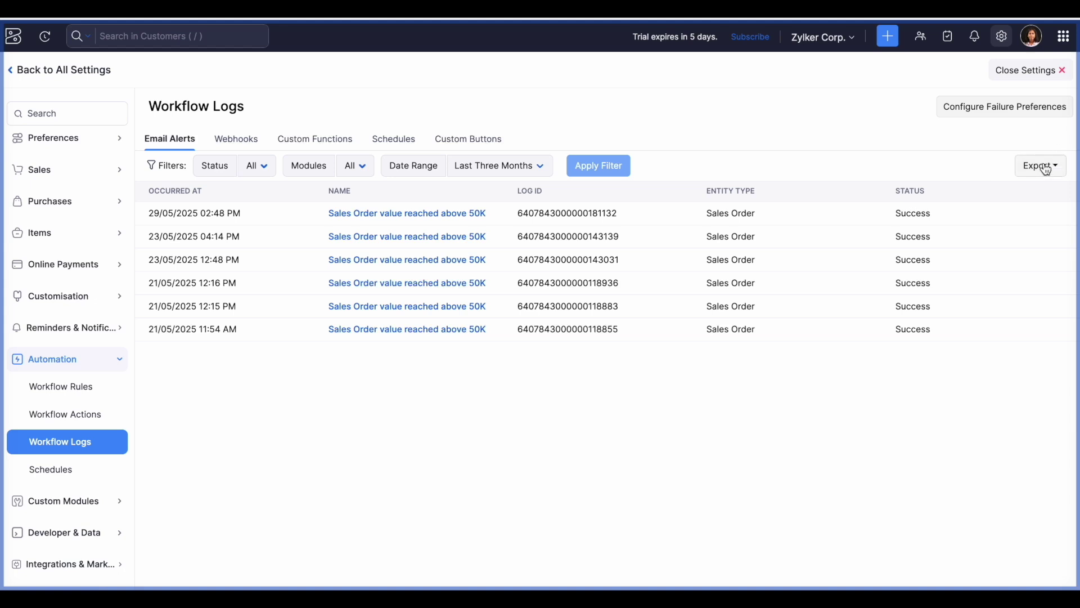
Close the settings and open the Scheduled Date Based Workflow Rules report from the automation reports.
left_click(1013, 70)
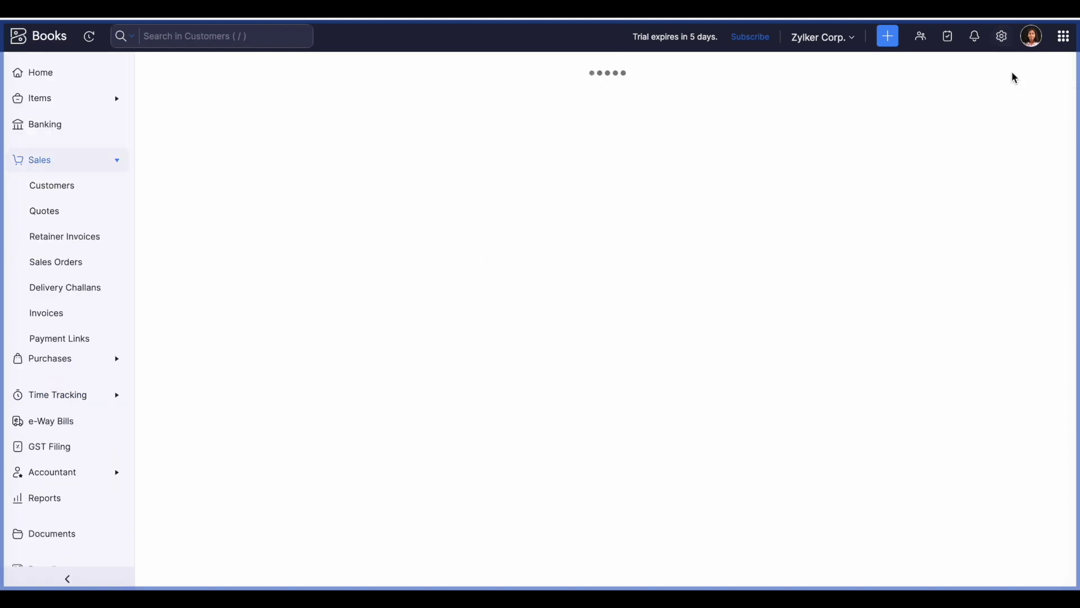
scroll(121, 222, "down", 5)
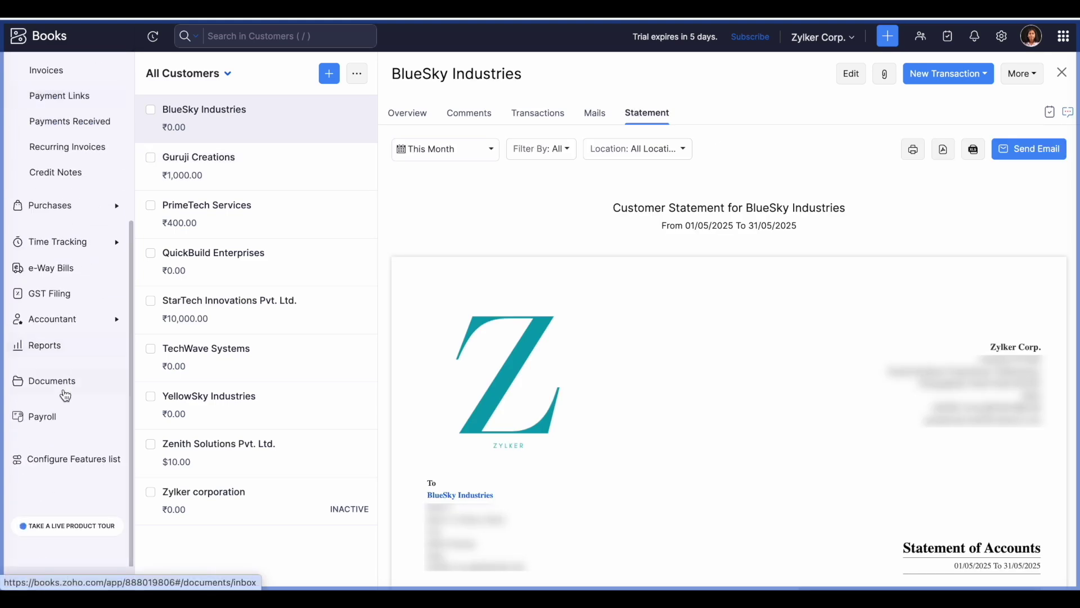
left_click(59, 350)
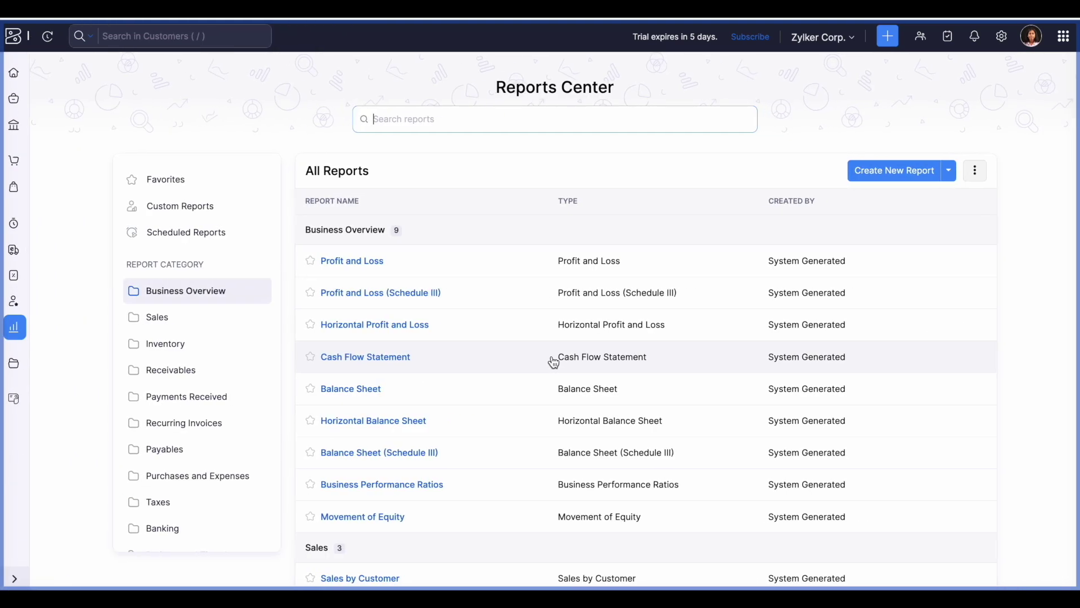
scroll(553, 362, "down", 15)
scroll(553, 362, "down", 10)
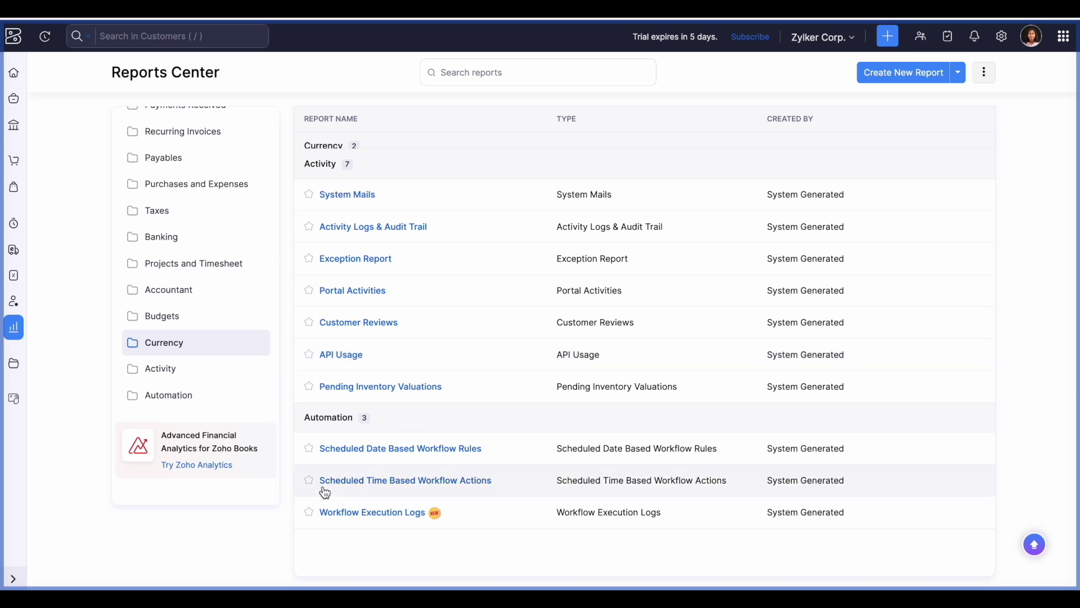
left_click(402, 449)
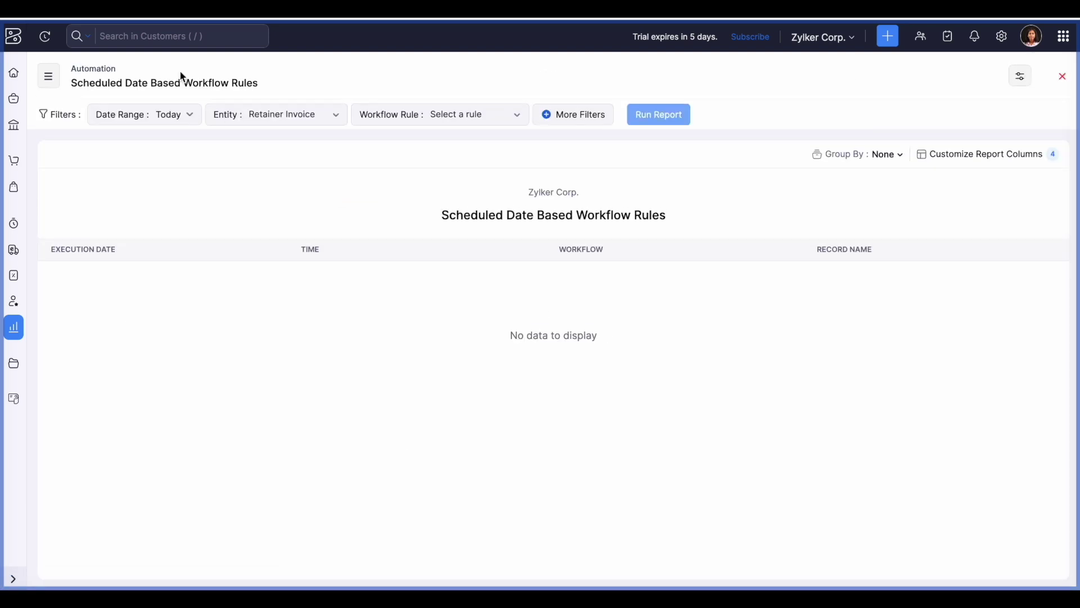
Check the workflow rule filter options of the Scheduled Date Based Workflow Rules report, and close the report.
left_click(470, 115)
left_click(484, 220)
left_click(1065, 77)
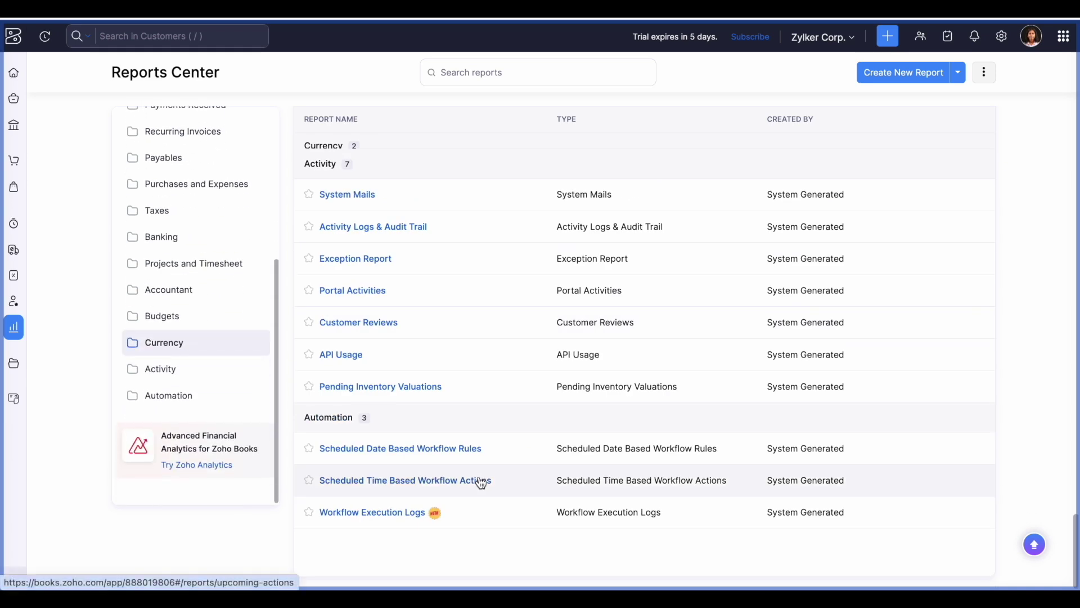
Open the Scheduled Time Based Workflow Actions report, review its workflow rule and entity filter options, and close the report.
left_click(443, 482)
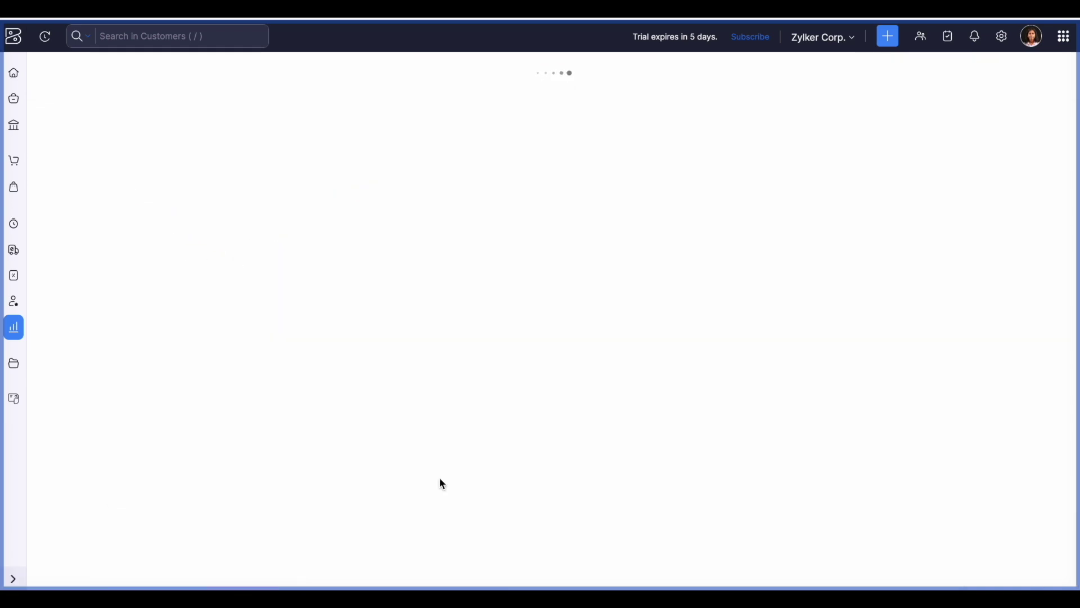
left_click(482, 116)
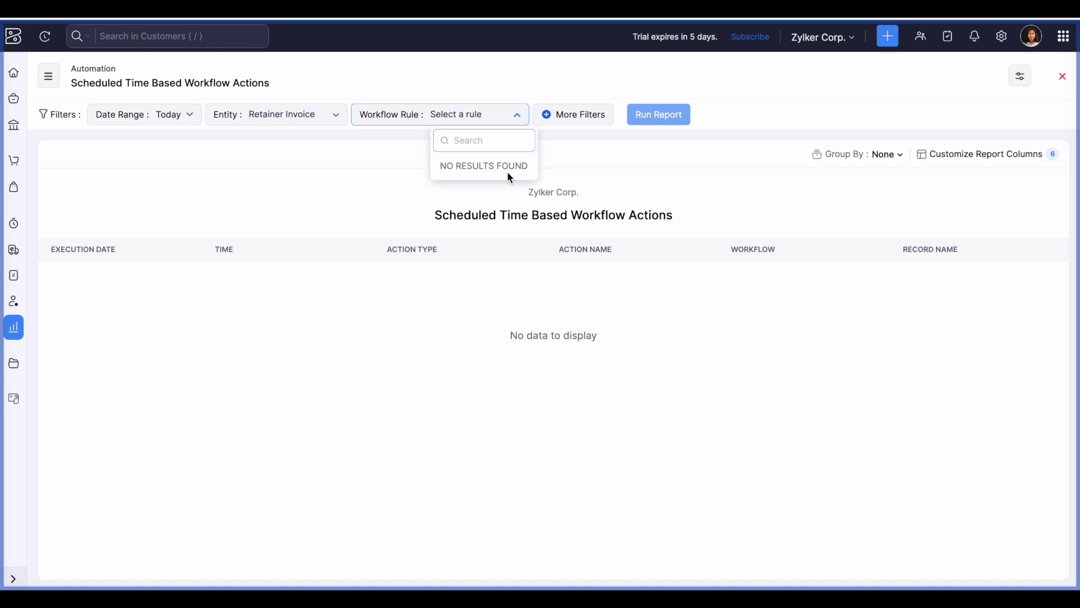
left_click(273, 121)
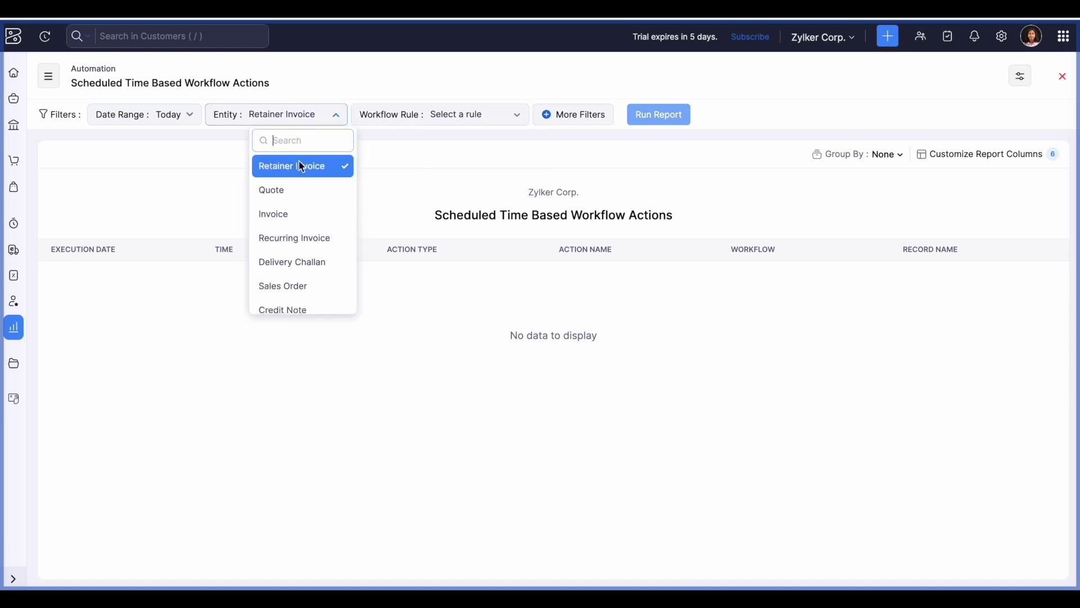
scroll(290, 315, "down", 2)
scroll(291, 315, "down", 1)
left_click(556, 187)
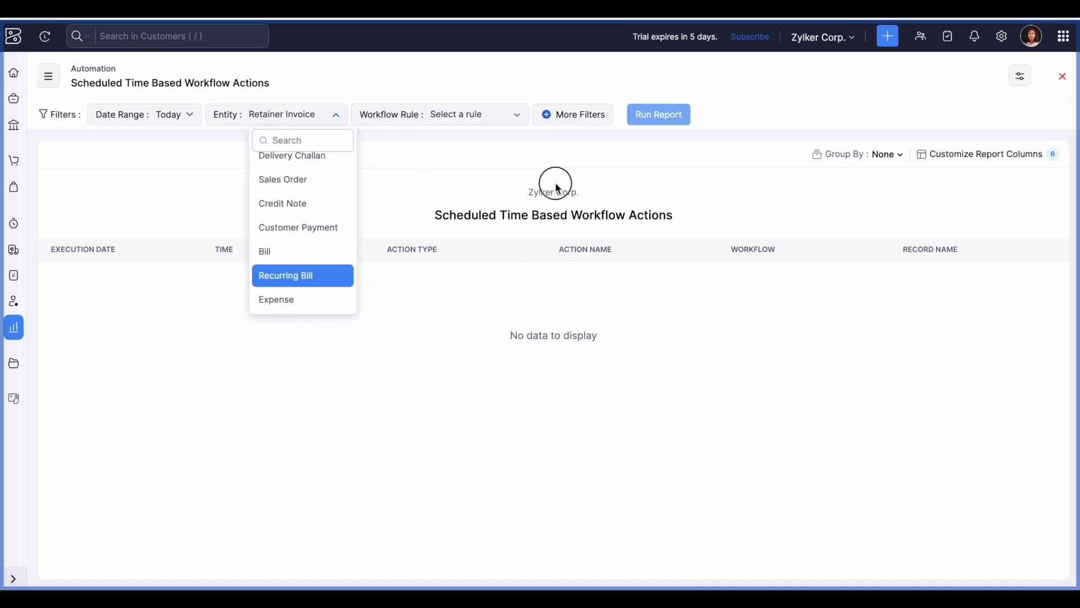
left_click(1063, 81)
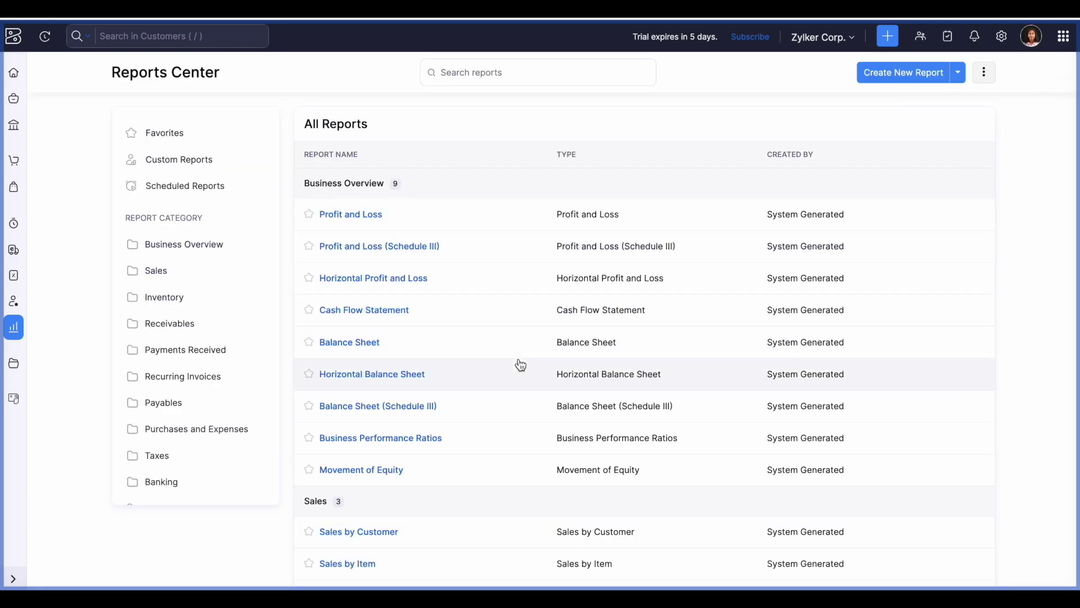
Open the Workflow Execution Logs report, view the log details of the "Work flow on Quotation based of Online/Offline" entry, and close both.
scroll(519, 364, "down", 10)
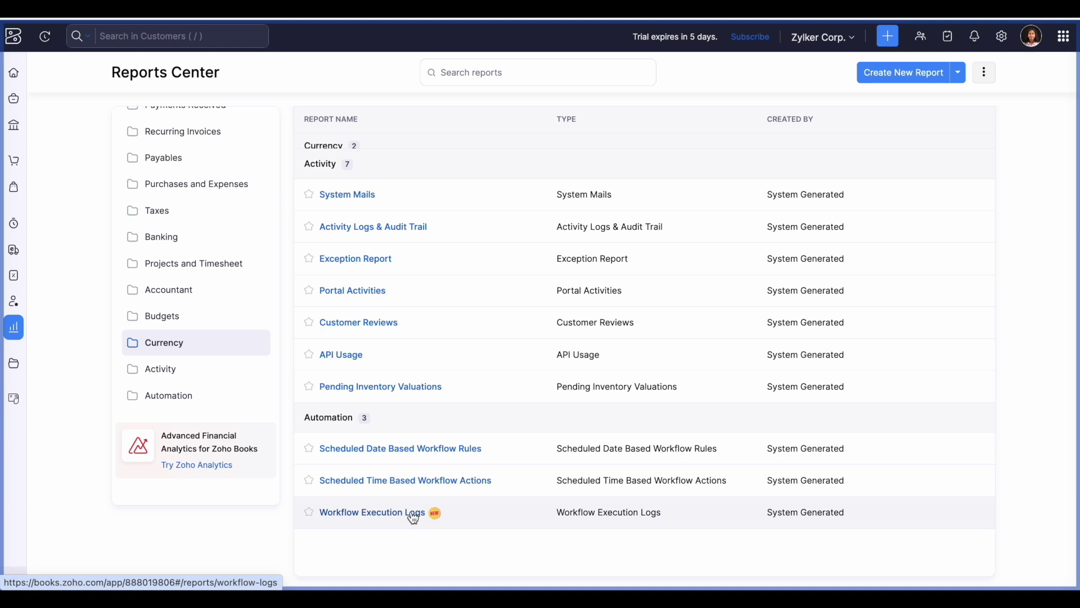
left_click(413, 514)
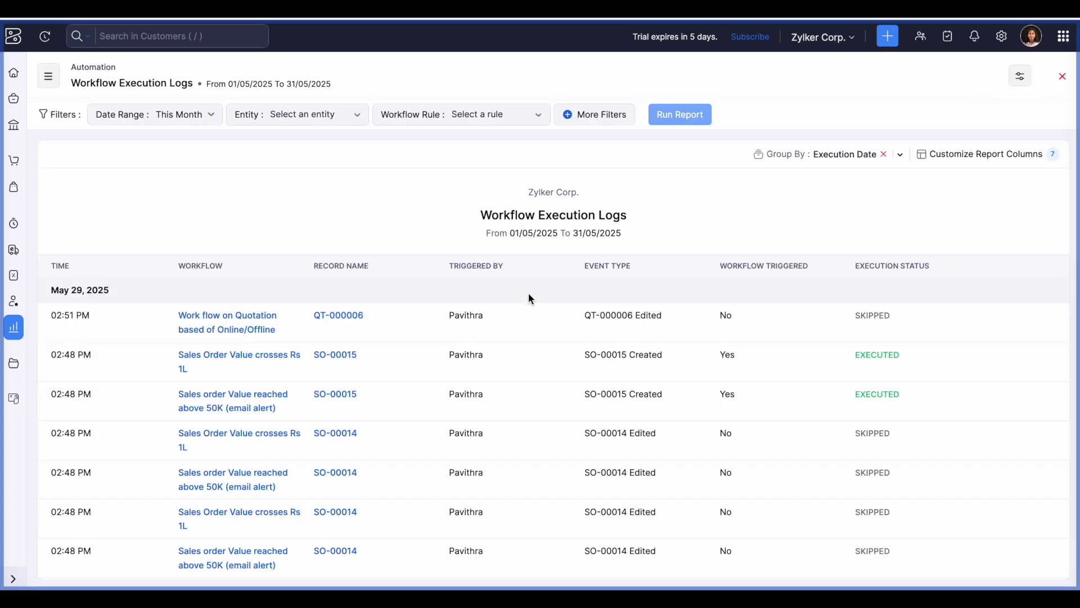
scroll(740, 336, "down", 2)
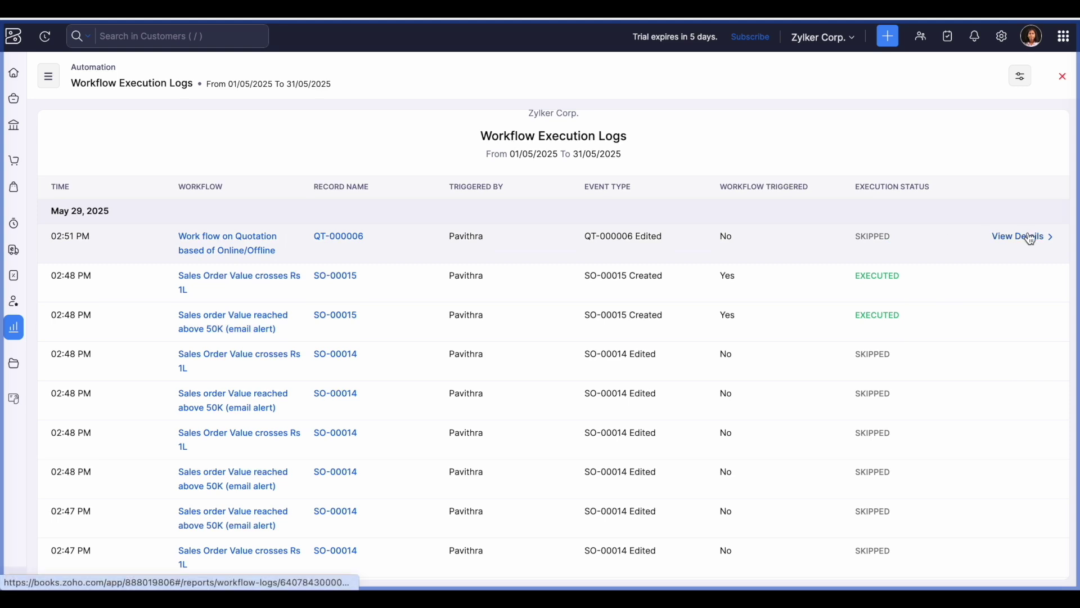
left_click(1031, 241)
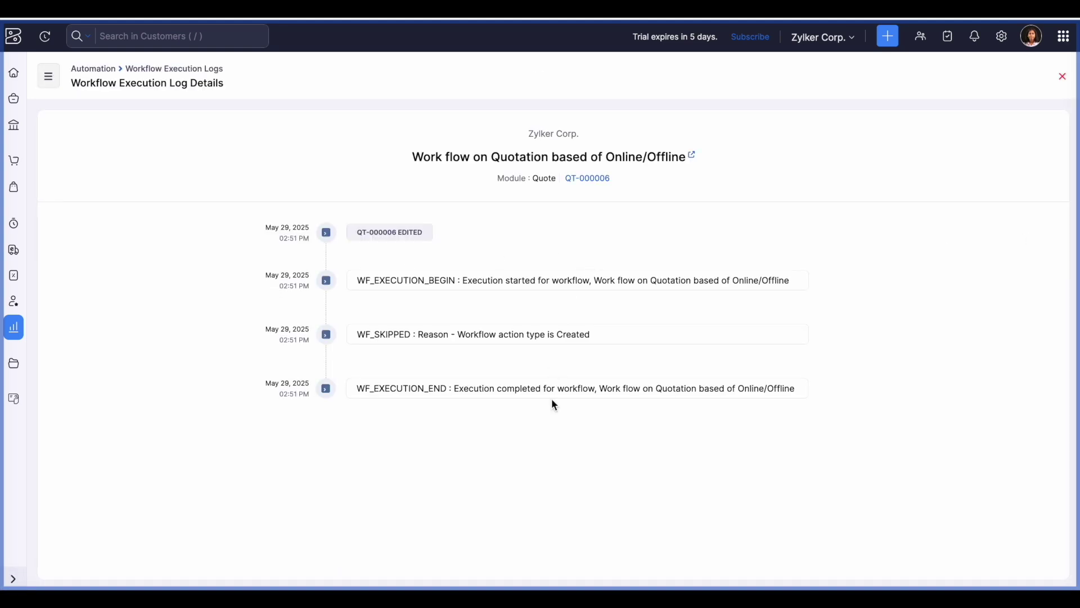
left_click(1062, 76)
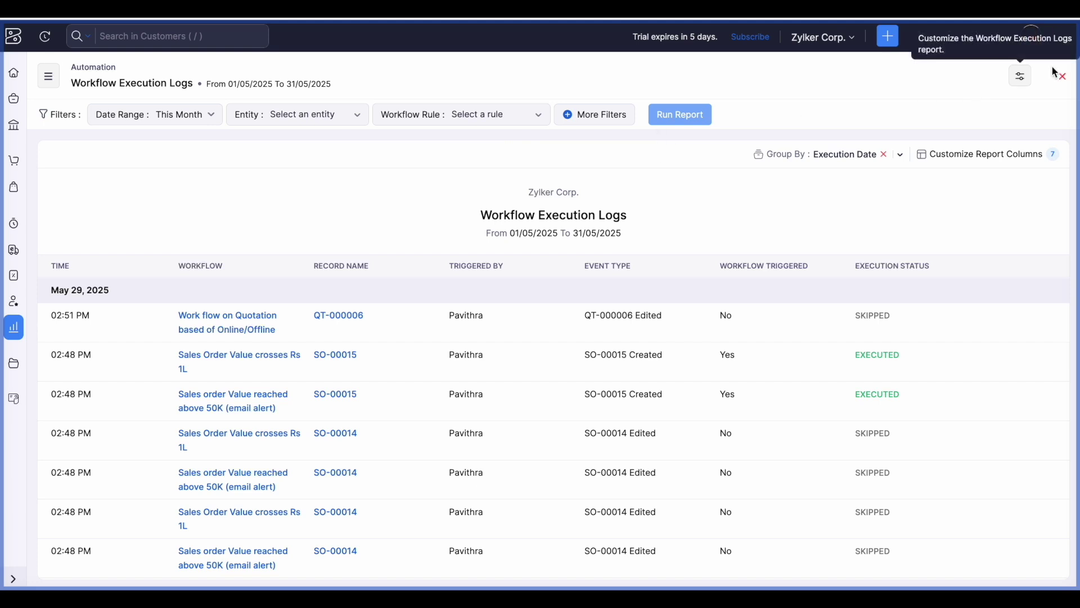
left_click(1062, 77)
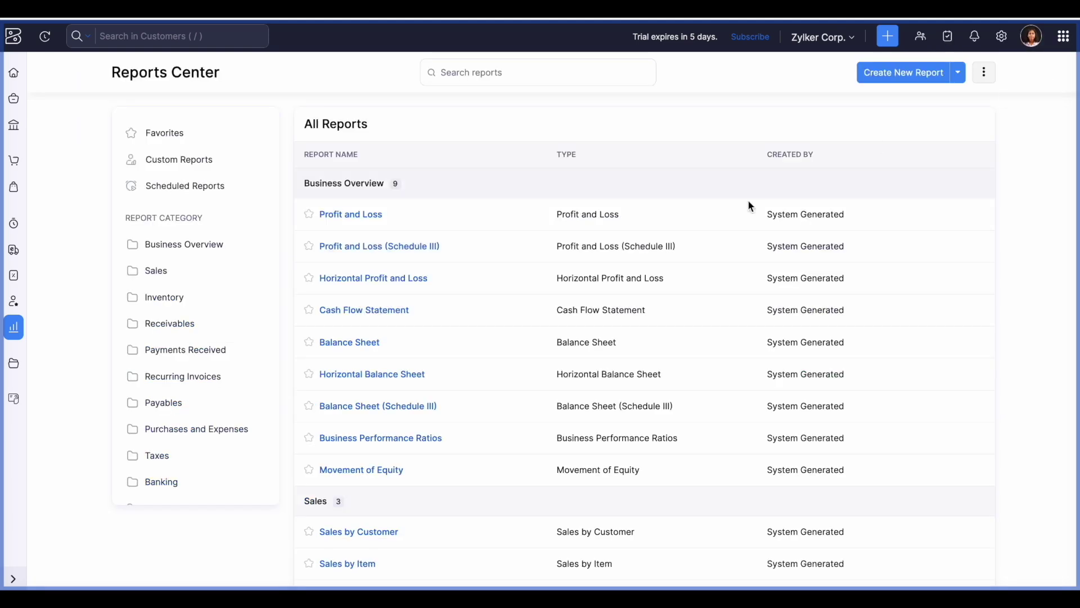
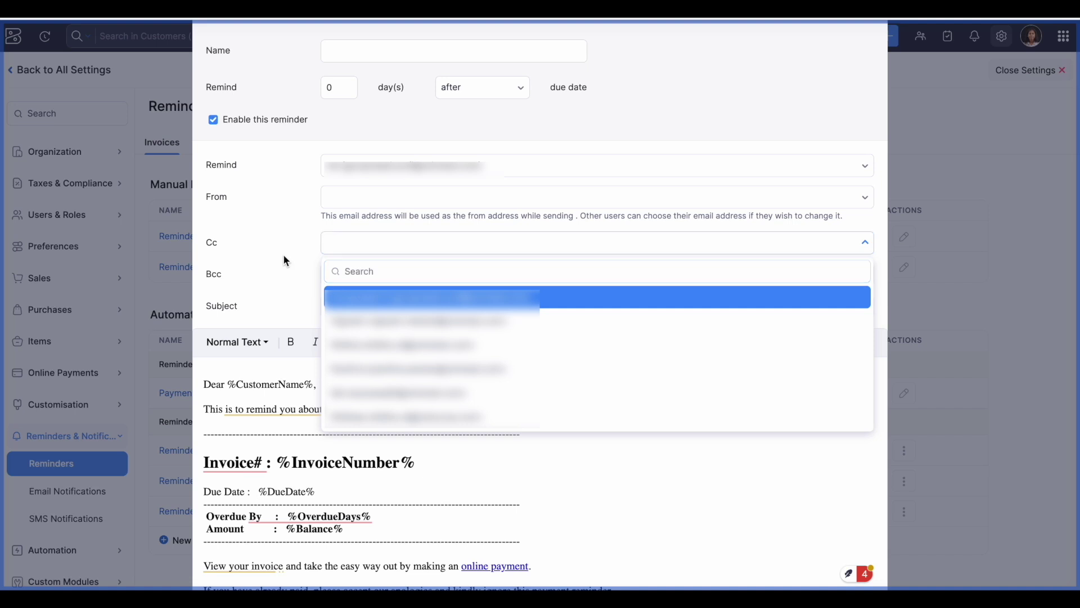
Insert the InvoiceDate placeholder at the start of the new automated reminder's email body, and review the other available placeholders.
scroll(340, 280, "down", 2)
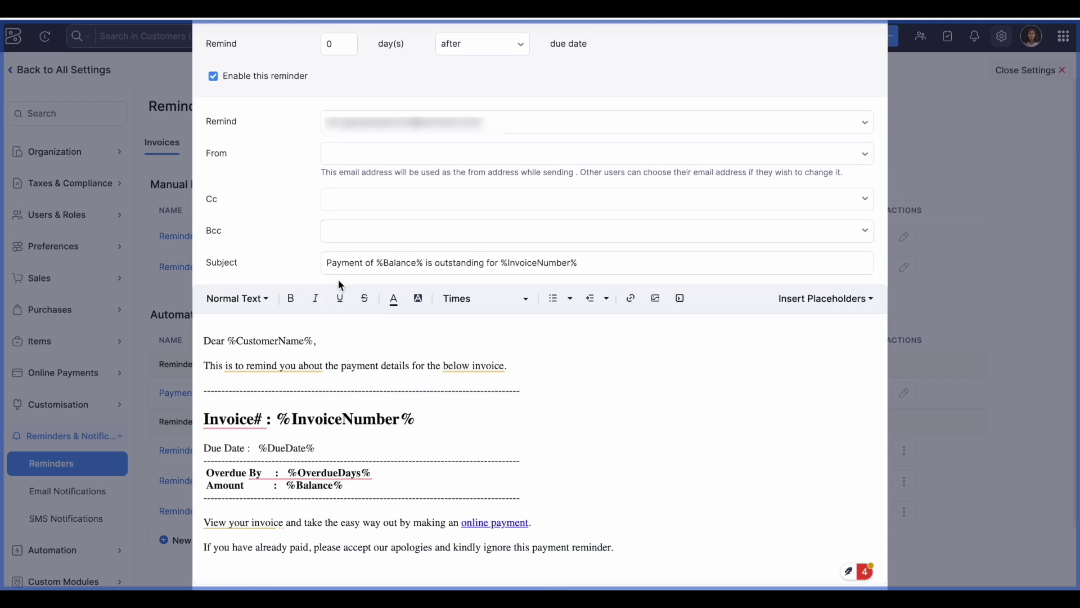
mouse_move(497, 371)
scroll(498, 372, "down", 2)
scroll(523, 416, "up", 2)
scroll(605, 317, "down", 1)
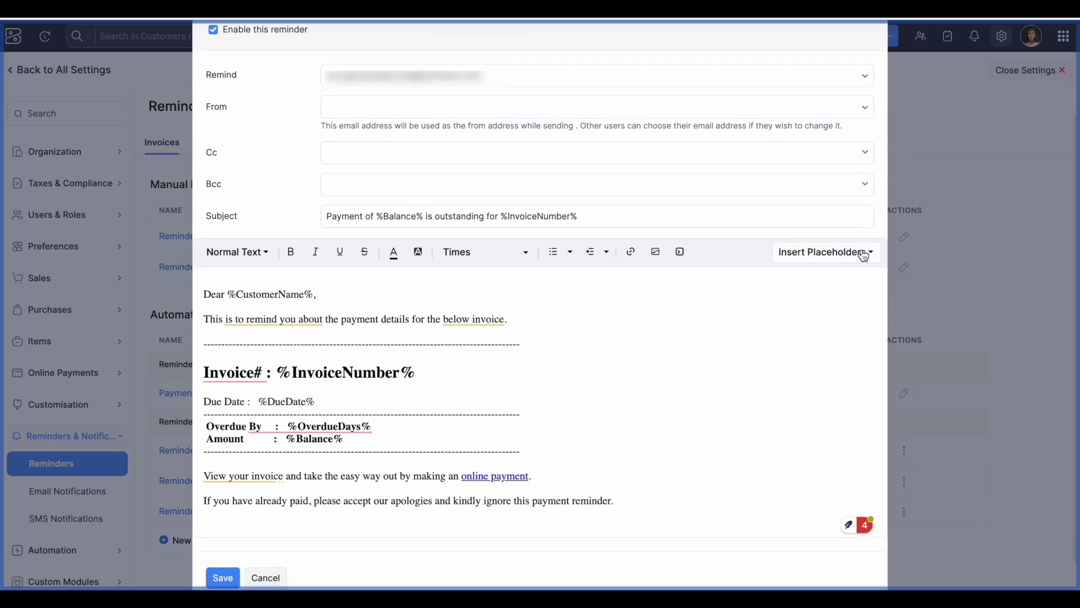
left_click(815, 253)
left_click(769, 348)
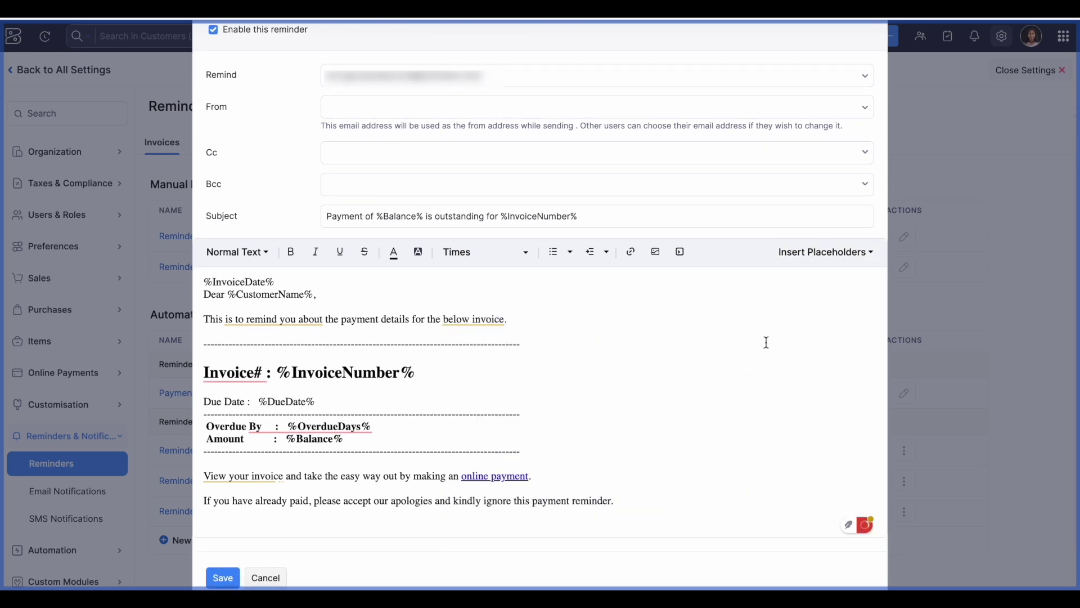
left_click(826, 253)
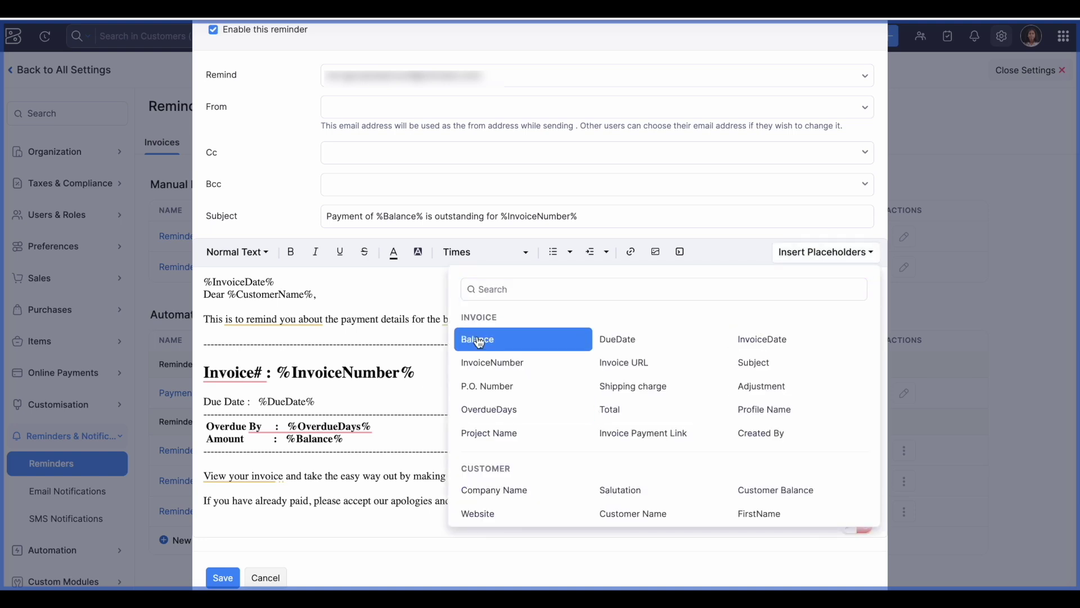
left_click(644, 555)
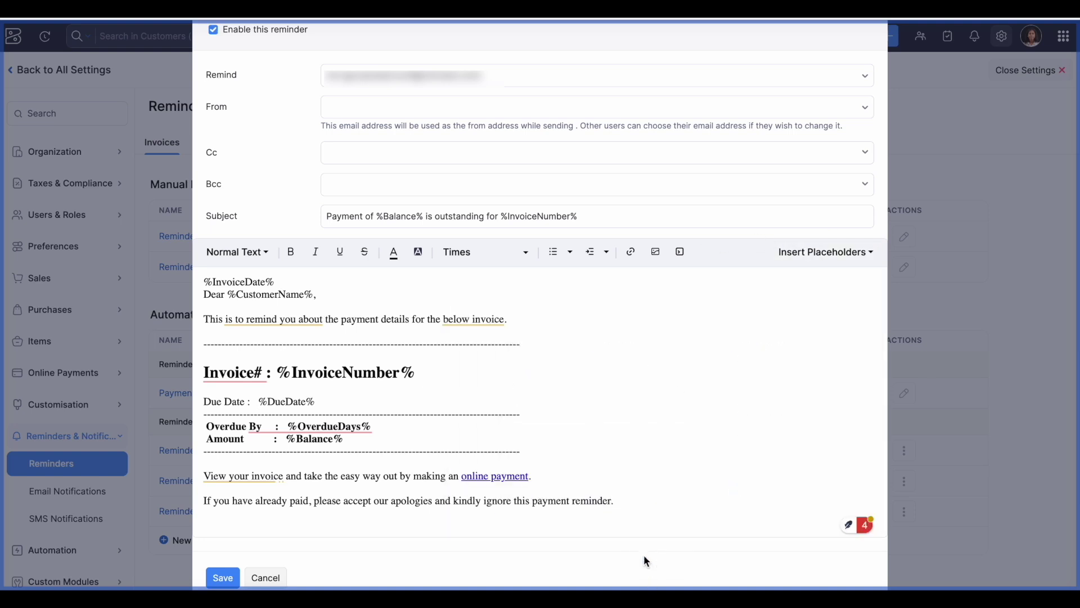
Review the rest of the automated reminder, enter 1 for its number of days after the due date, and cancel it without saving.
scroll(507, 479, "down", 1)
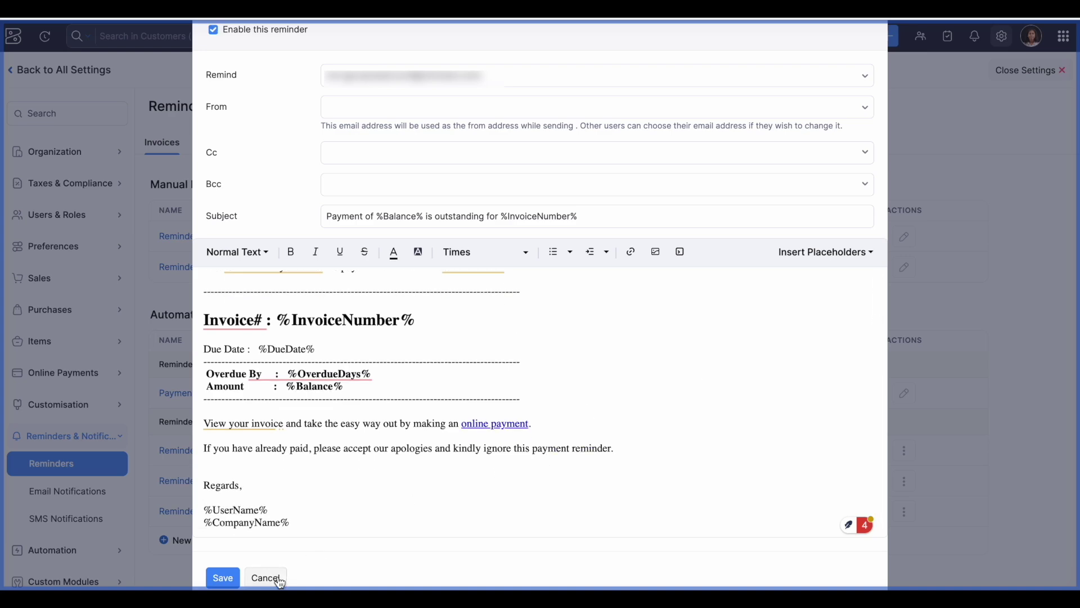
scroll(334, 298, "up", 1)
scroll(298, 394, "up", 2)
scroll(290, 424, "down", 1)
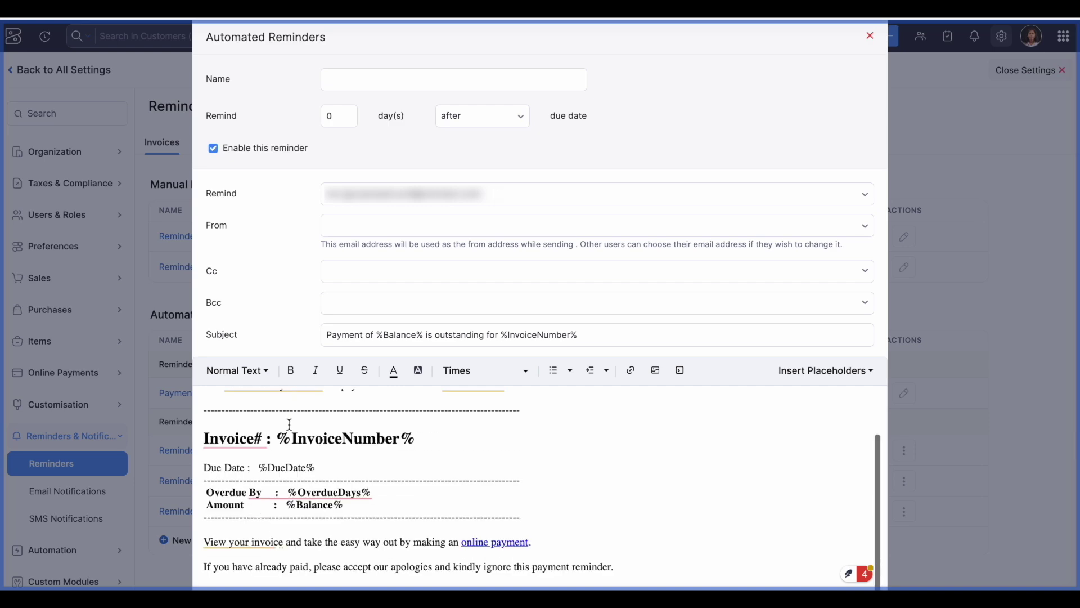
scroll(289, 423, "down", 3)
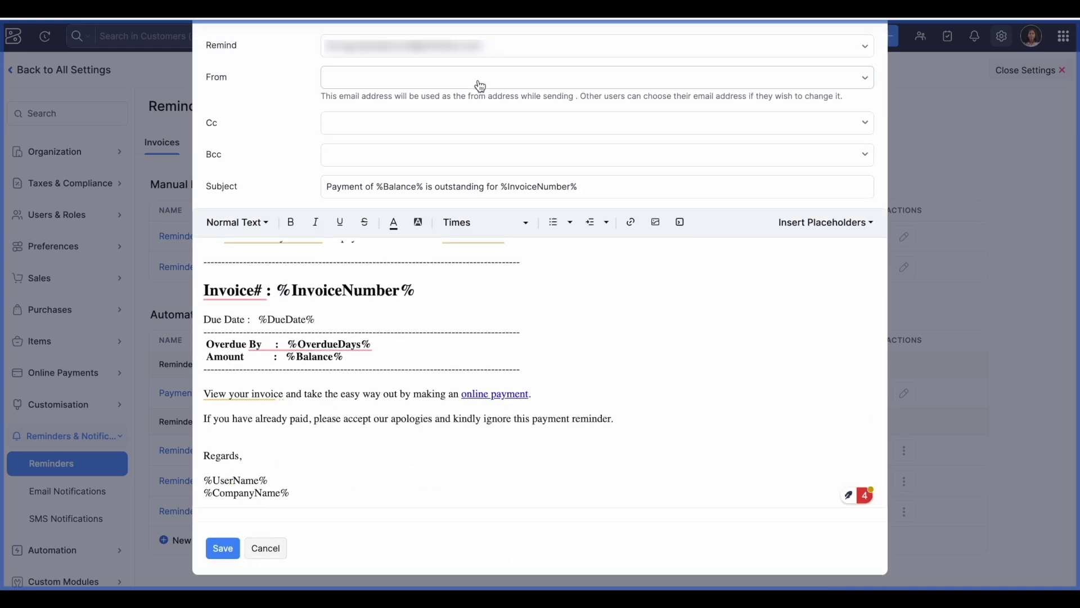
scroll(434, 184, "up", 3)
left_click(339, 116)
type("1")
scroll(300, 417, "down", 3)
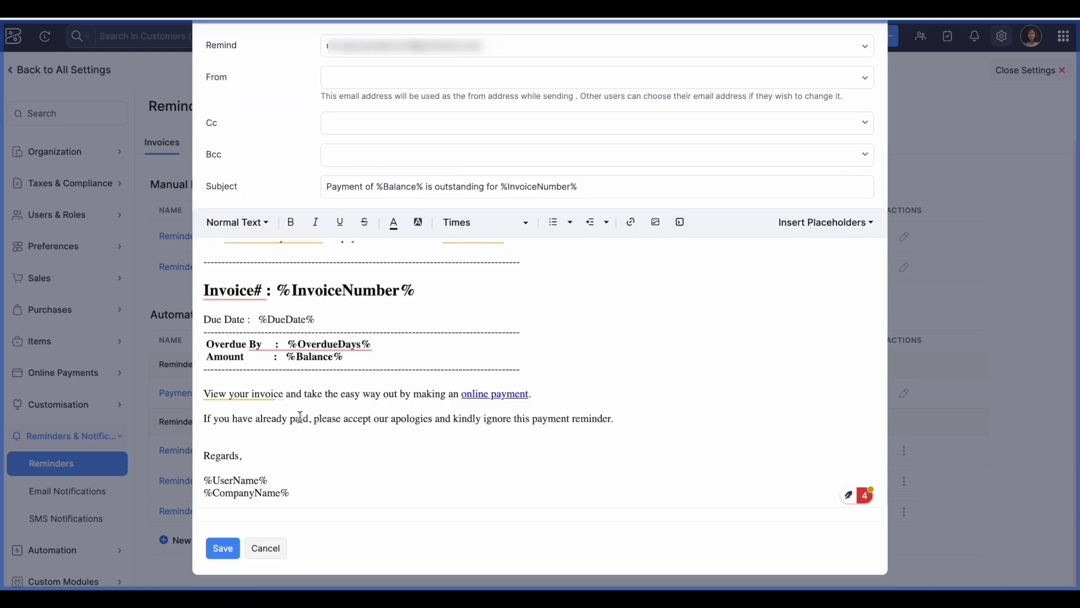
left_click(272, 549)
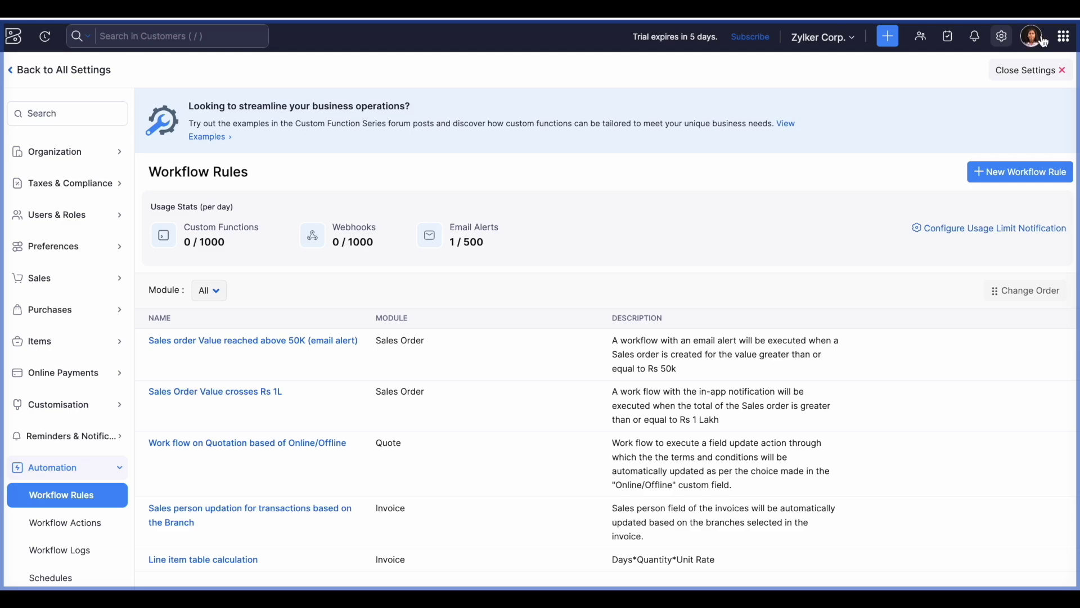
Open the Zoho Books community forum from the account's help resources and search it for "function #".
left_click(1035, 38)
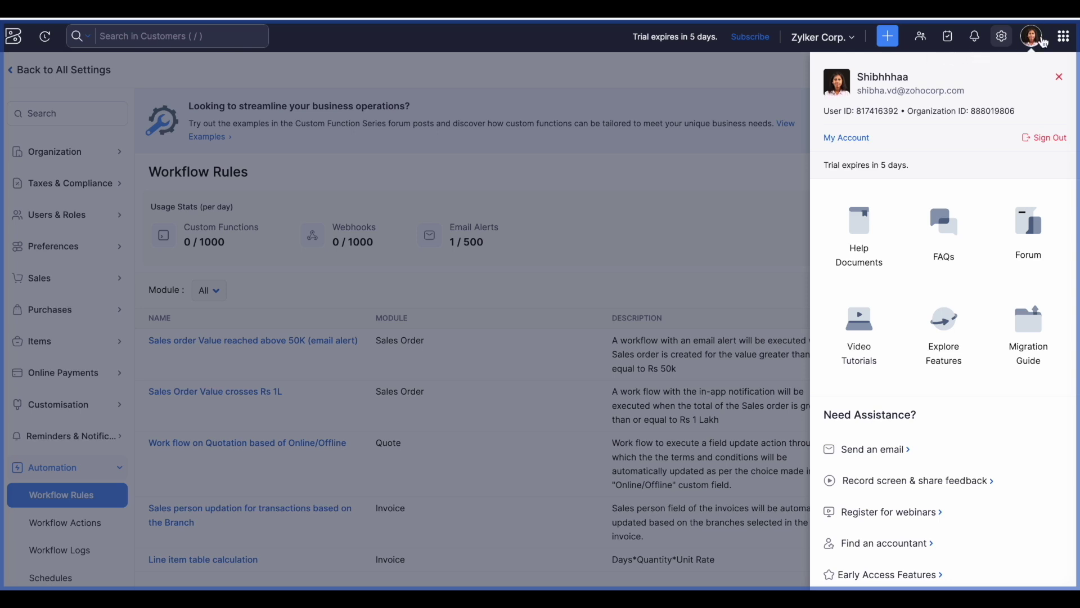
left_click(1026, 233)
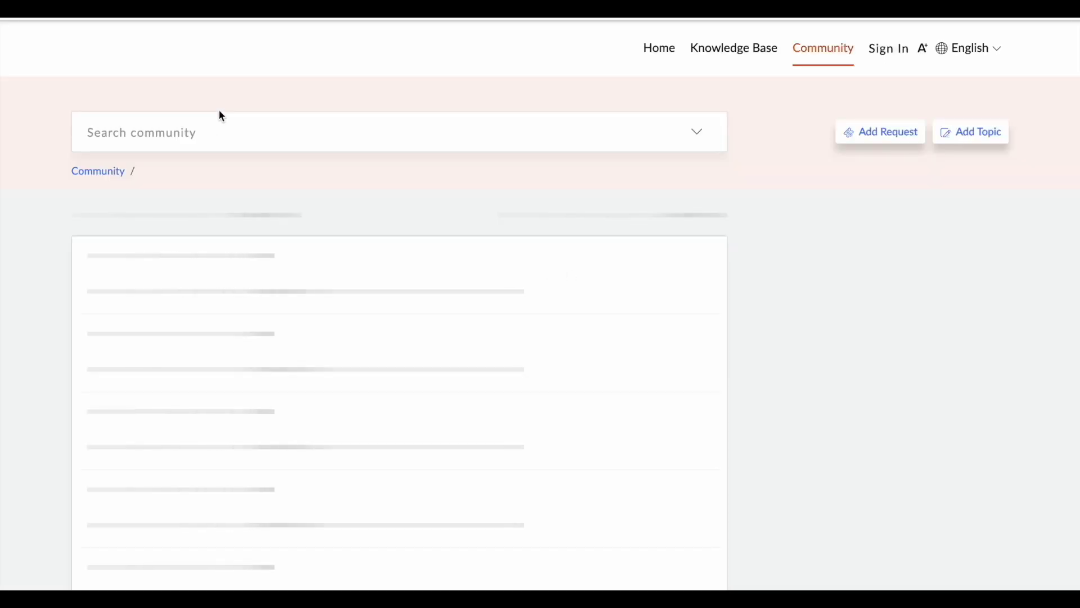
left_click(191, 135)
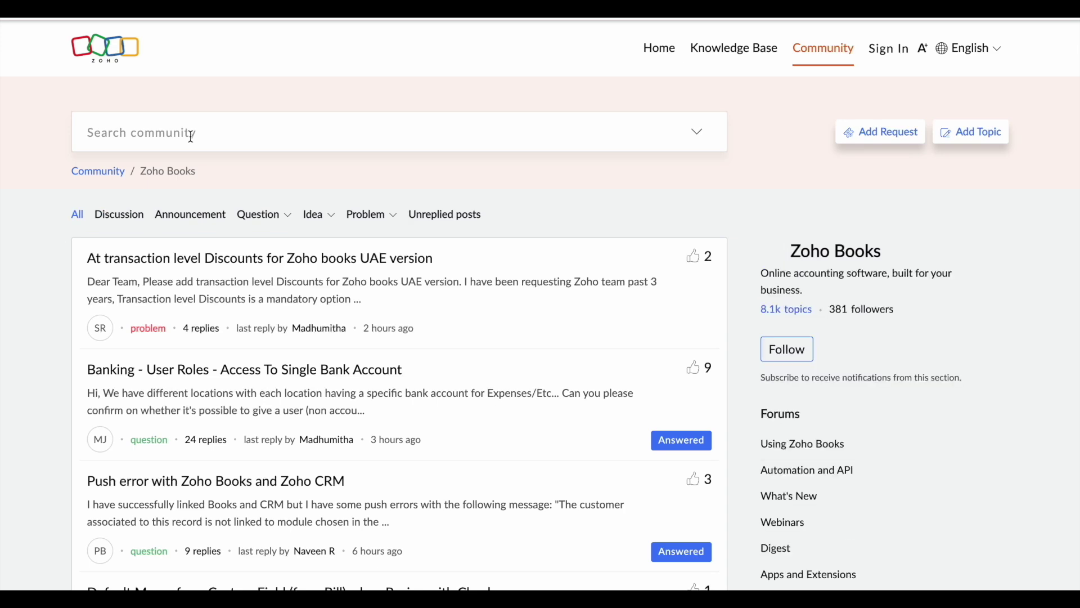
type("functio")
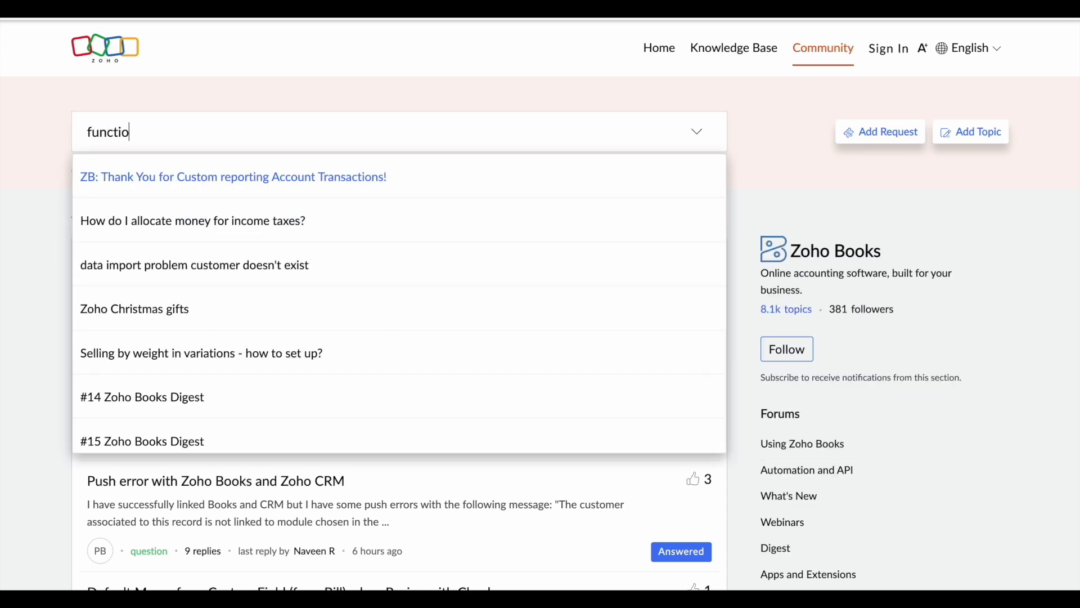
type("n #")
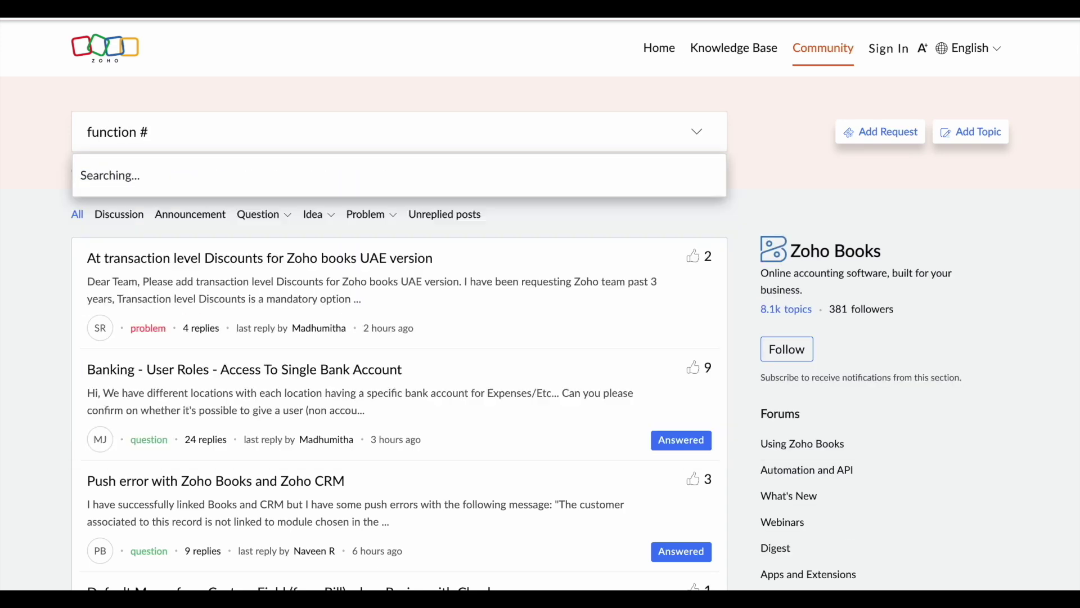
key("Return")
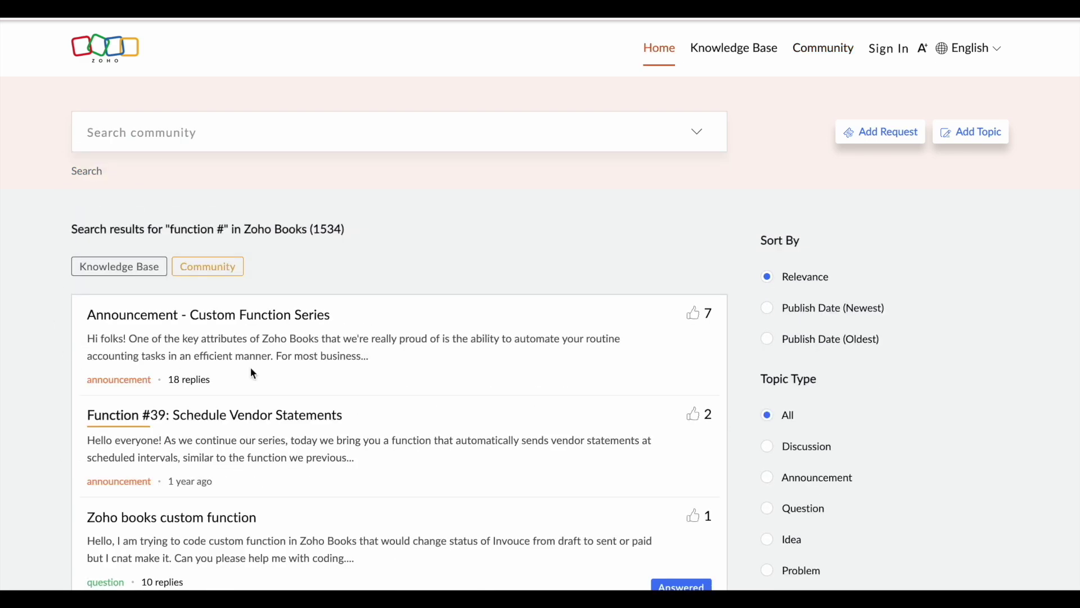
Examine the community search results for custom function posts, and return to the start of the list.
scroll(304, 390, "down", 1)
scroll(304, 390, "down", 2)
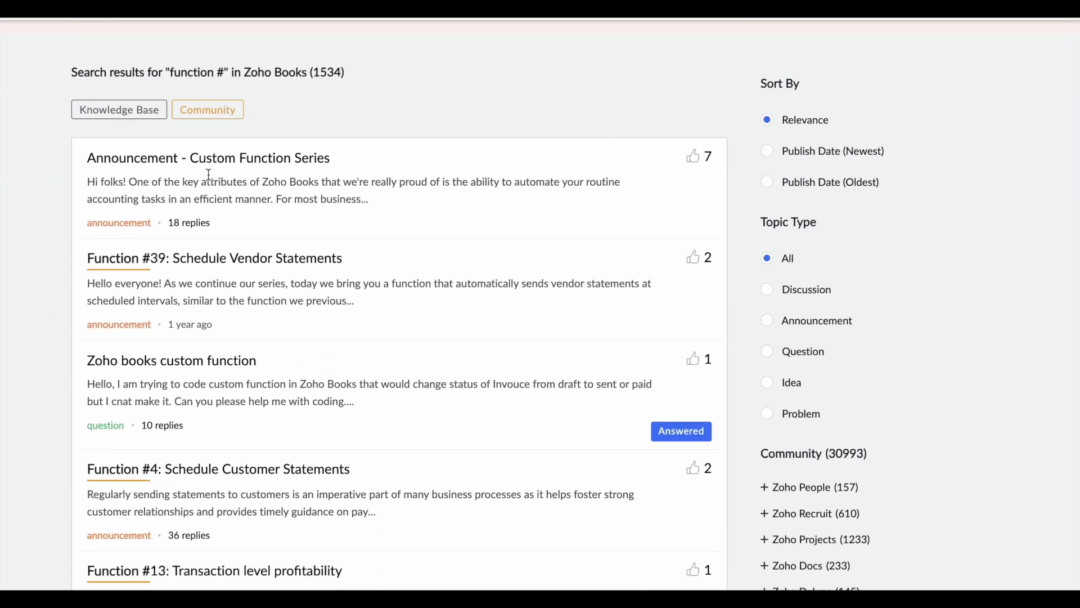
scroll(351, 309, "down", 1)
scroll(323, 316, "down", 2)
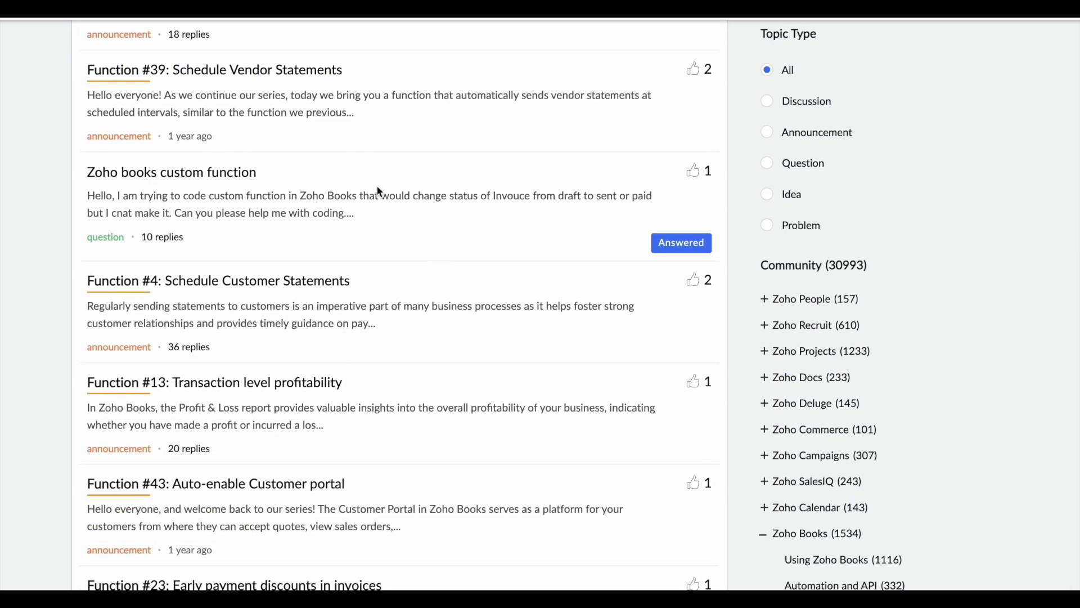
scroll(376, 186, "down", 3)
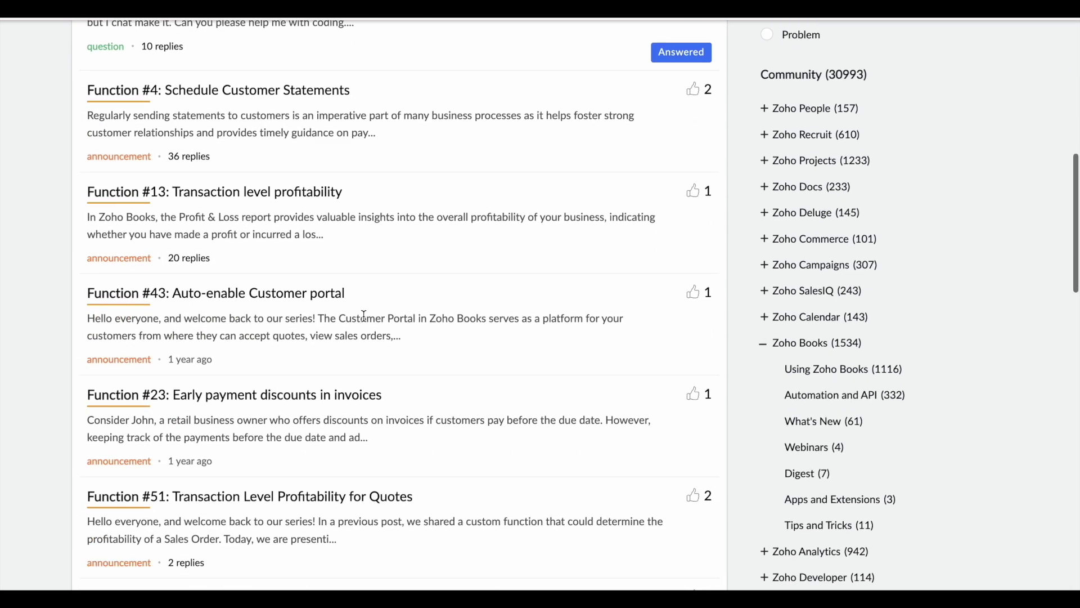
scroll(459, 353, "down", 2)
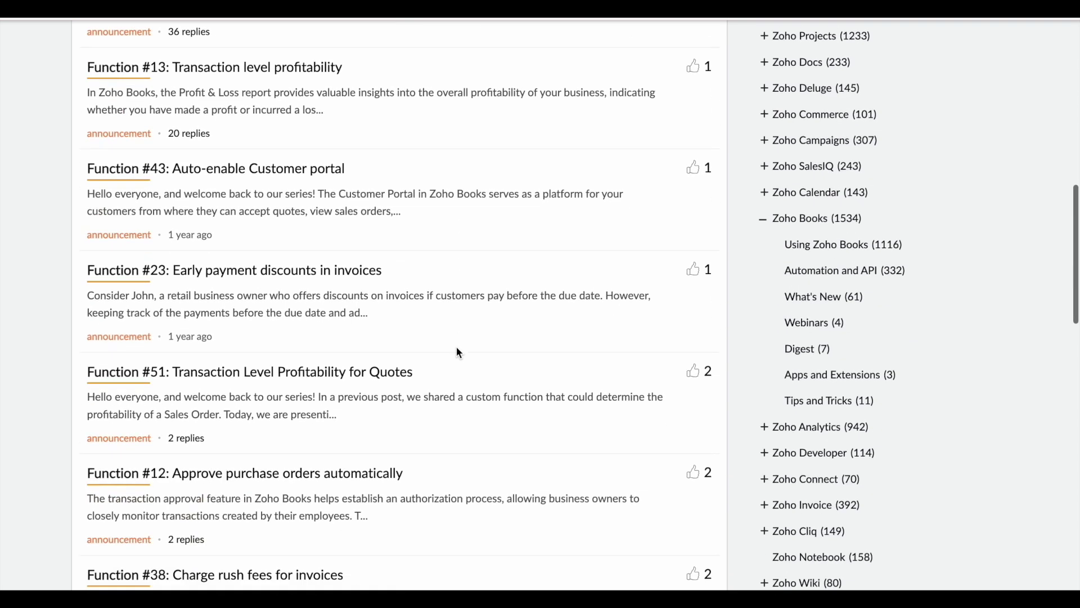
scroll(459, 353, "up", 15)
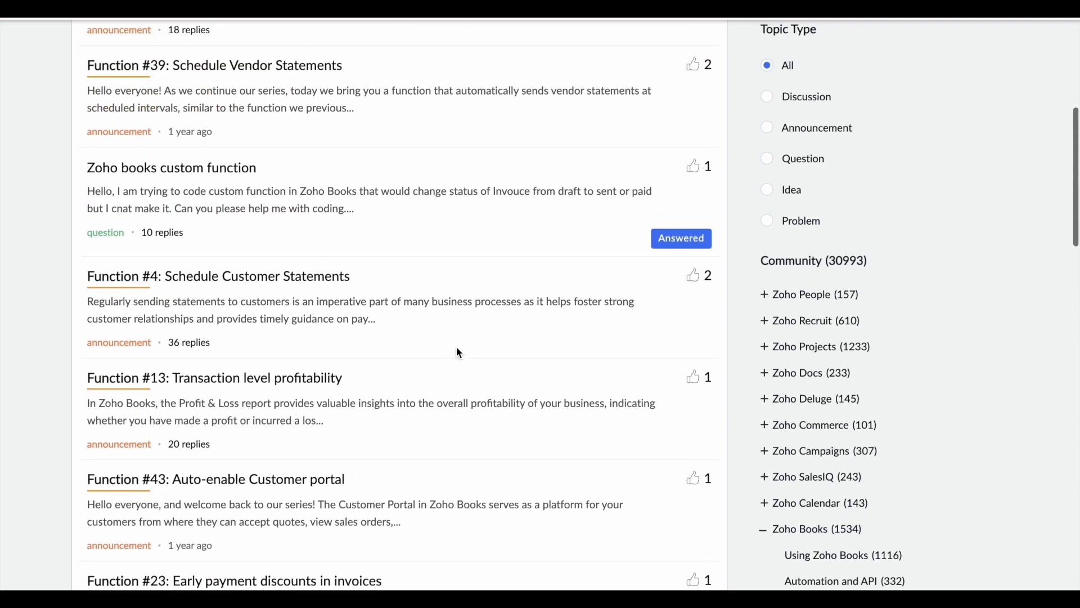
scroll(459, 353, "up", 1)
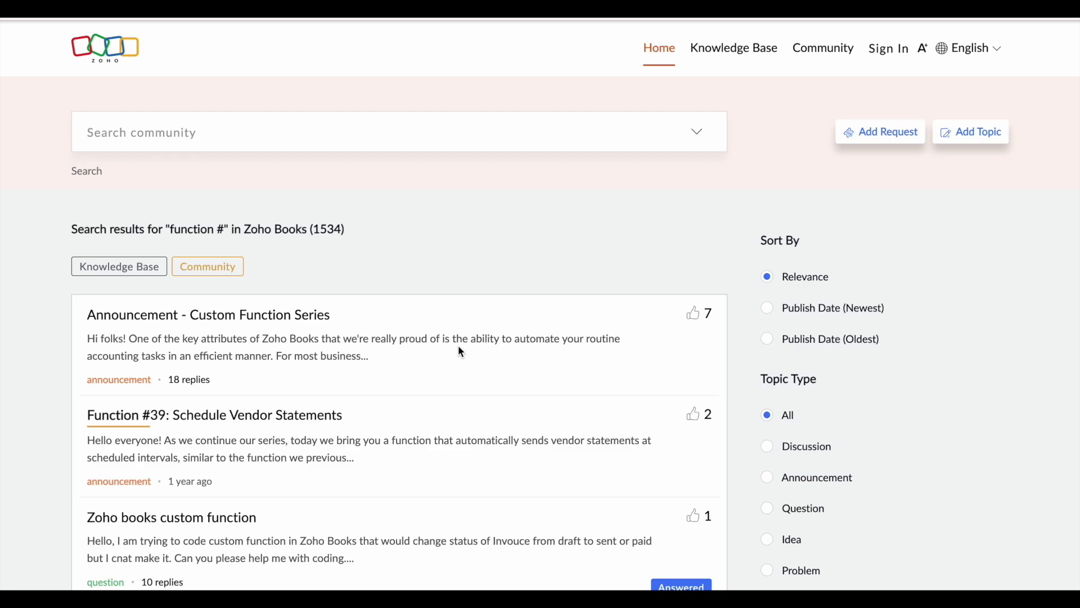
Open the workflow rule "Sales order Value reached above 50K (email alert)" for editing from the automation settings.
scroll(458, 346, "down", 1)
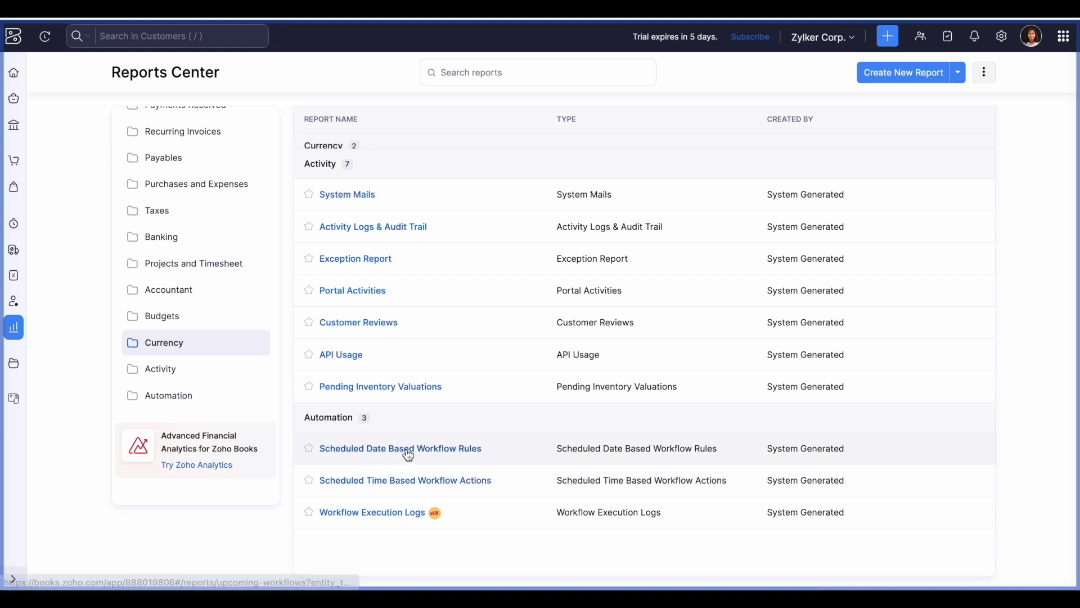
left_click(1002, 37)
scroll(748, 477, "down", 5)
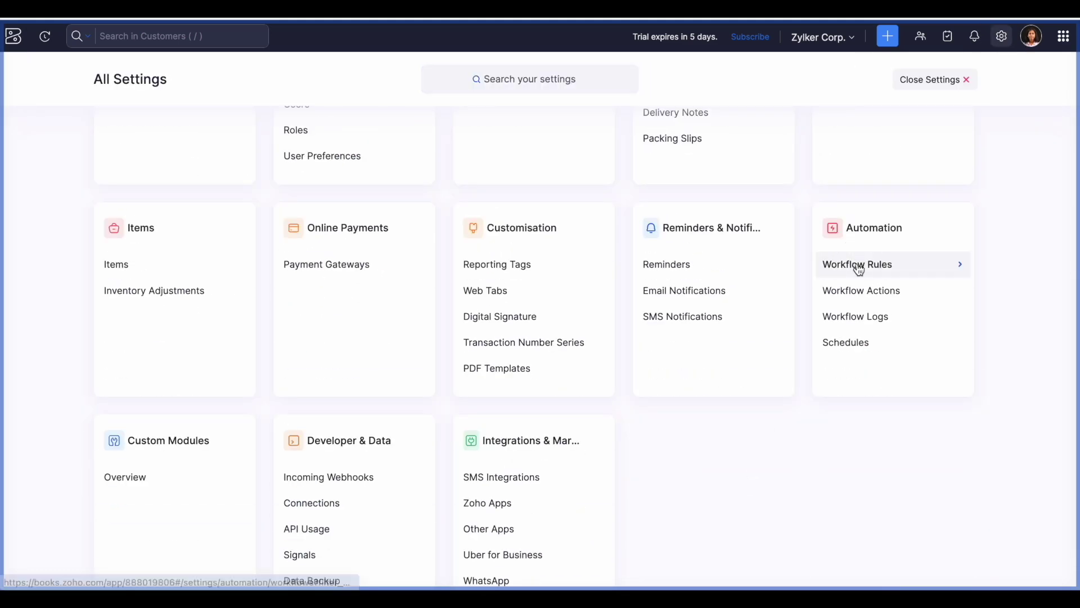
left_click(858, 266)
left_click(954, 341)
left_click(909, 360)
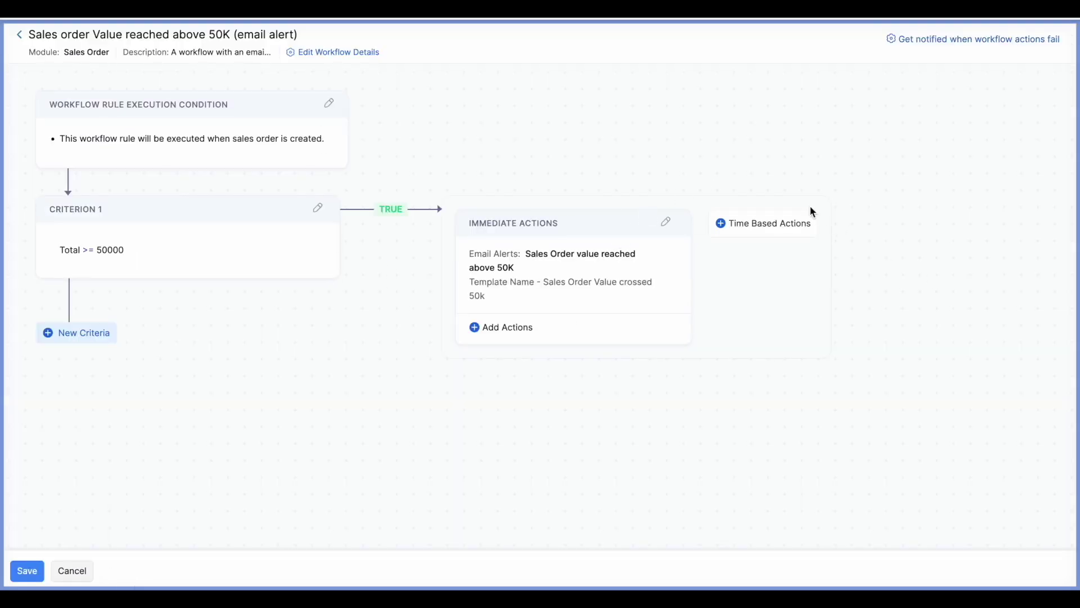
Review the days or hours execution time options for the rule's time based actions, and cancel the action and the rule editing.
left_click(785, 228)
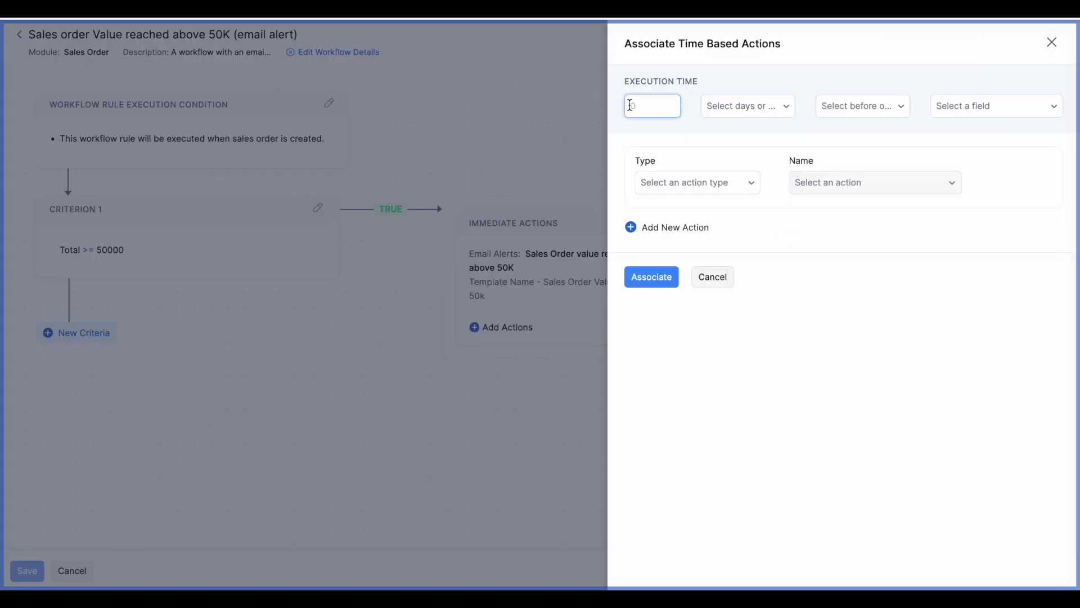
left_click(760, 108)
left_click(750, 162)
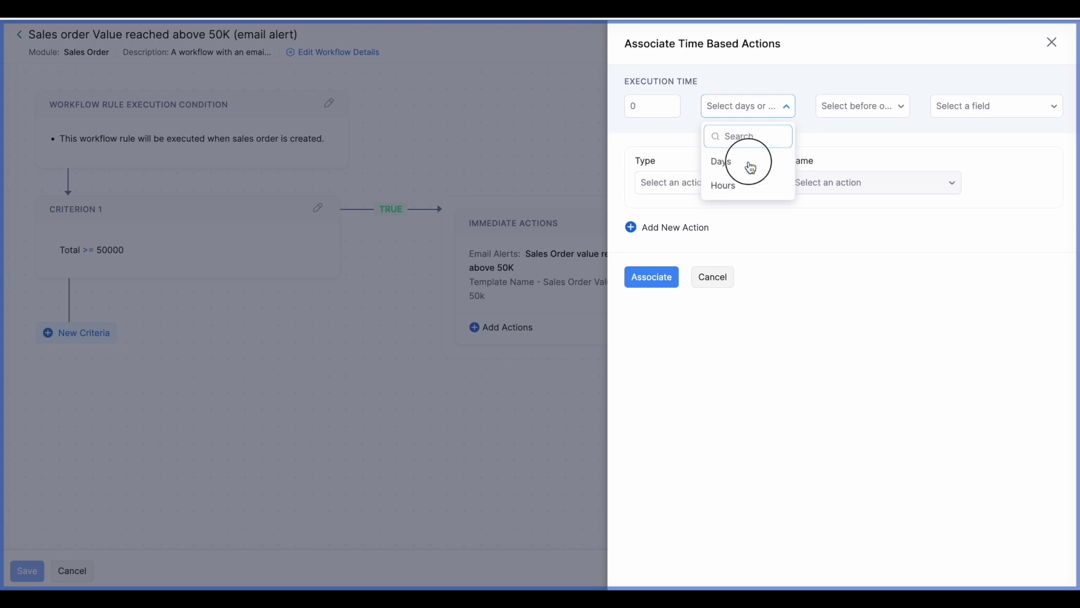
left_click(716, 278)
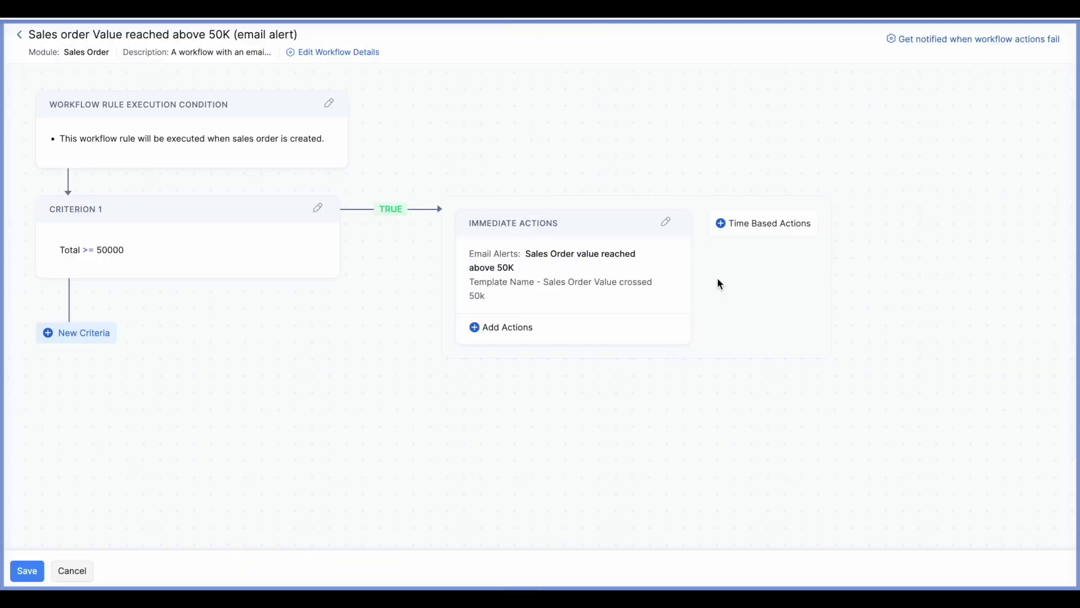
left_click(81, 576)
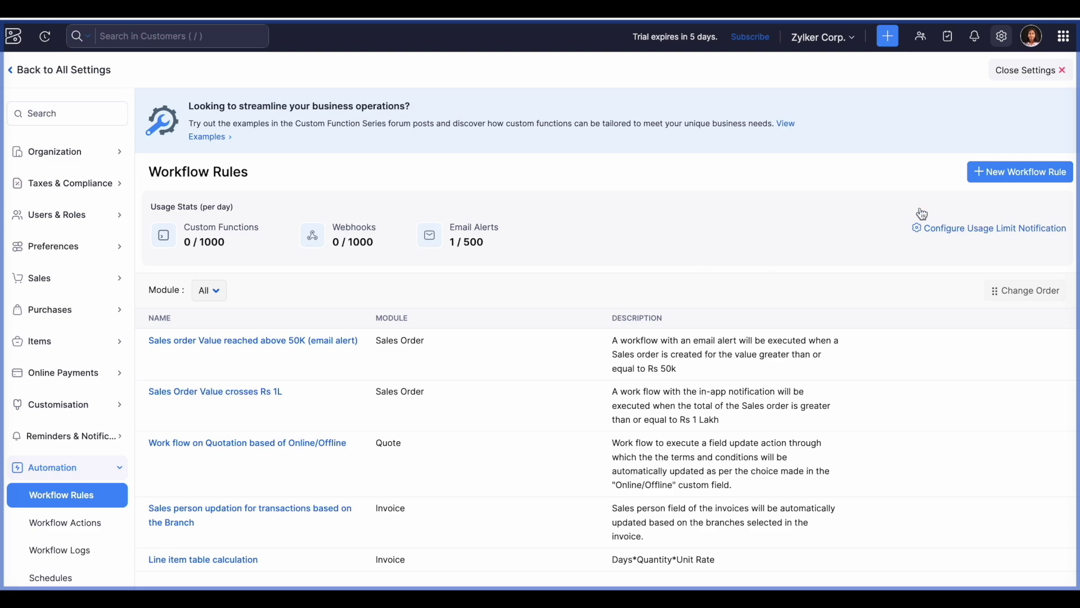
Leave the settings, view the Scheduled Date Based Workflow Rules report from the Automation category, and close it.
left_click(1030, 70)
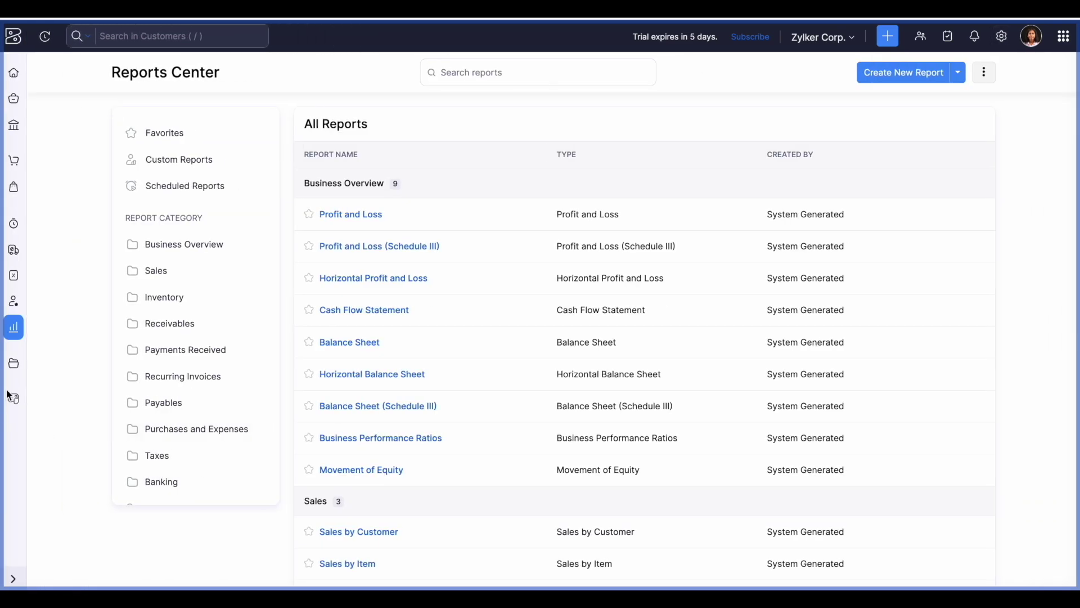
scroll(244, 434, "down", 5)
left_click(205, 397)
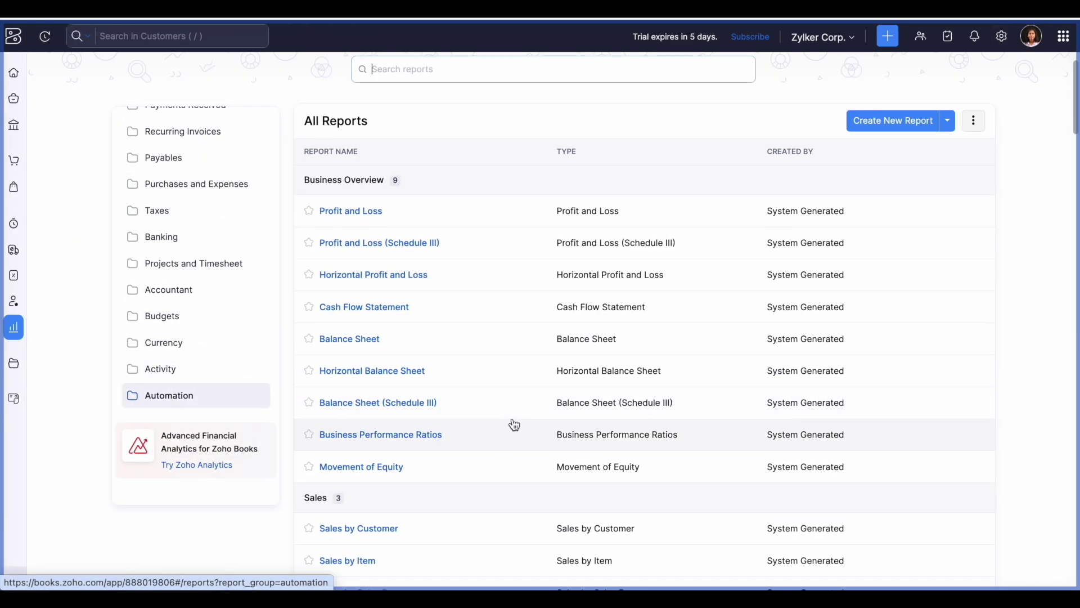
left_click(334, 481)
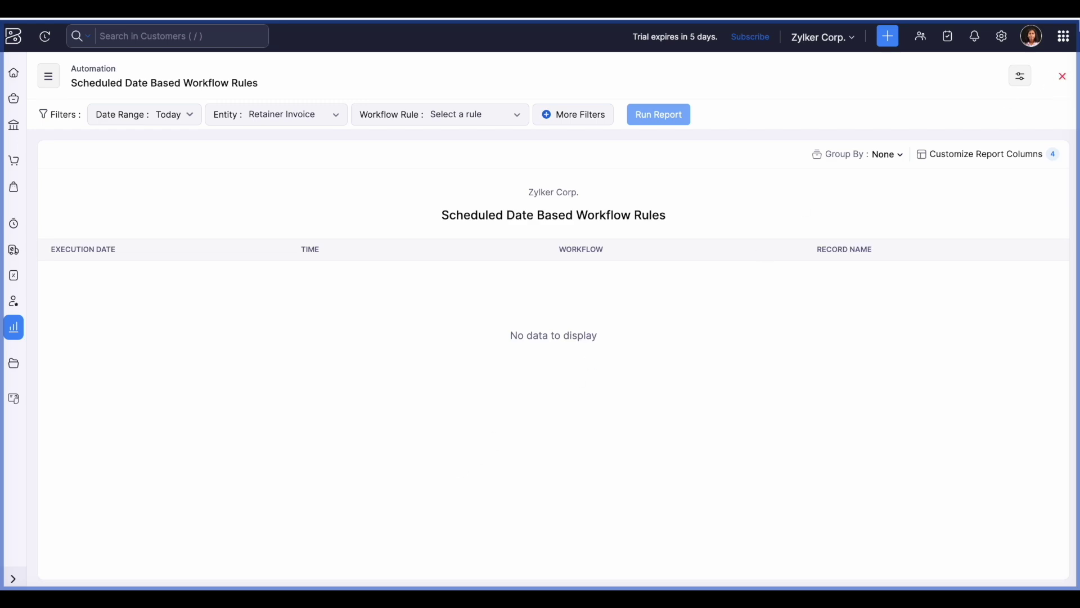
left_click(1063, 76)
Run the Scheduled Time Based Workflow Actions report for the Invoice entity and the rule "Sales person updation for transactions based on the Branch", and close it.
scroll(550, 445, "down", 20)
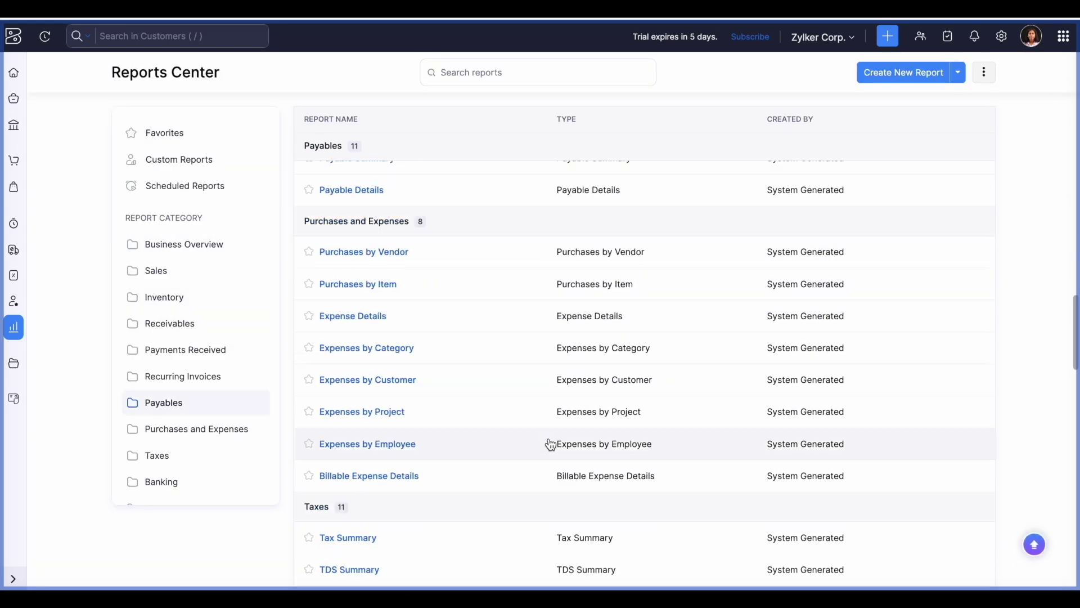
scroll(551, 444, "down", 15)
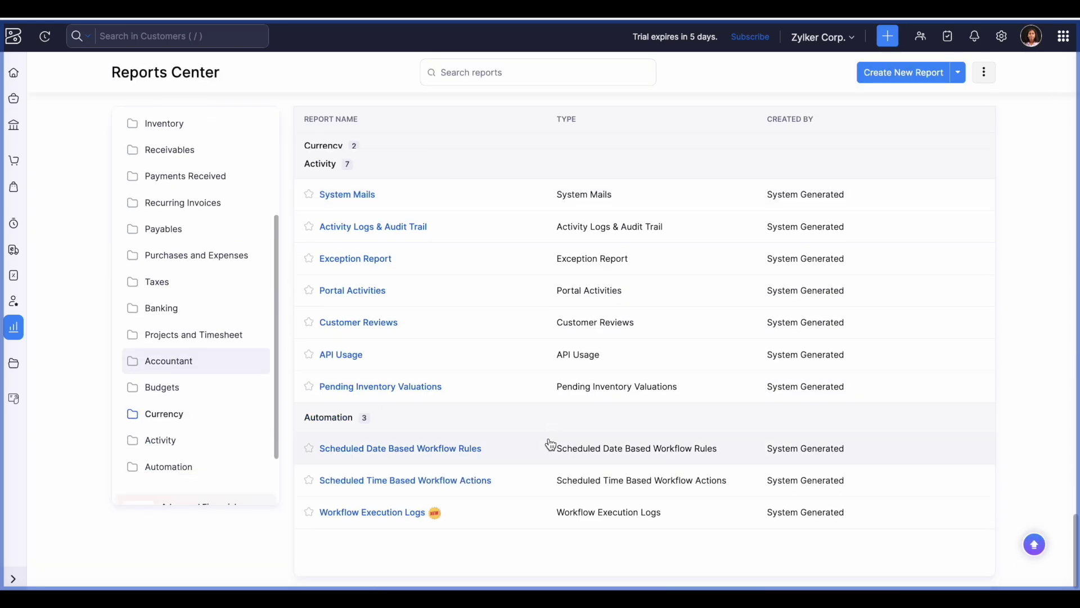
left_click(493, 482)
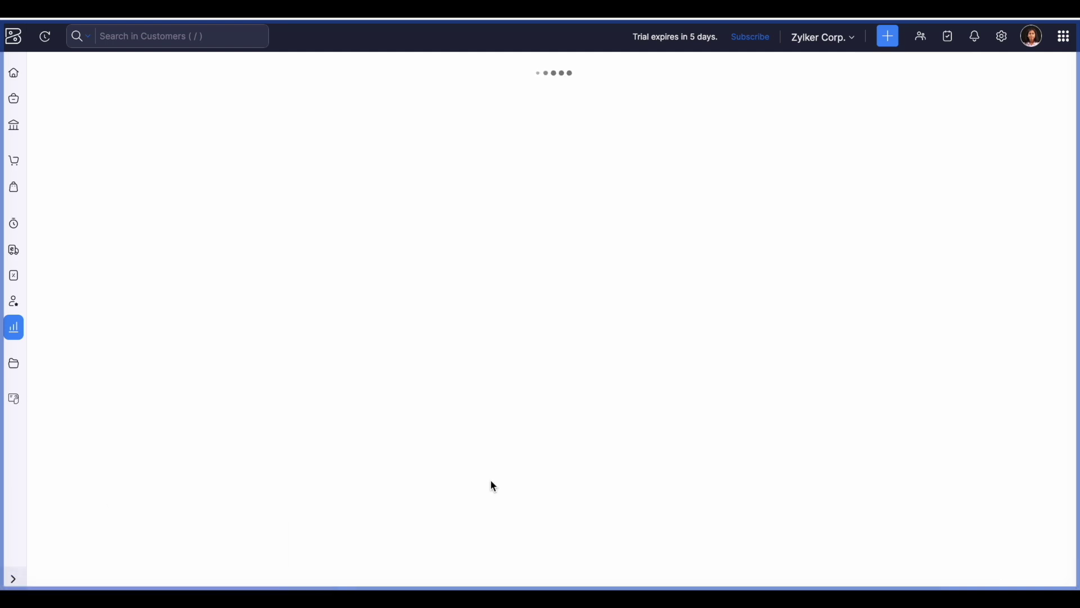
left_click(293, 125)
left_click(297, 213)
left_click(434, 120)
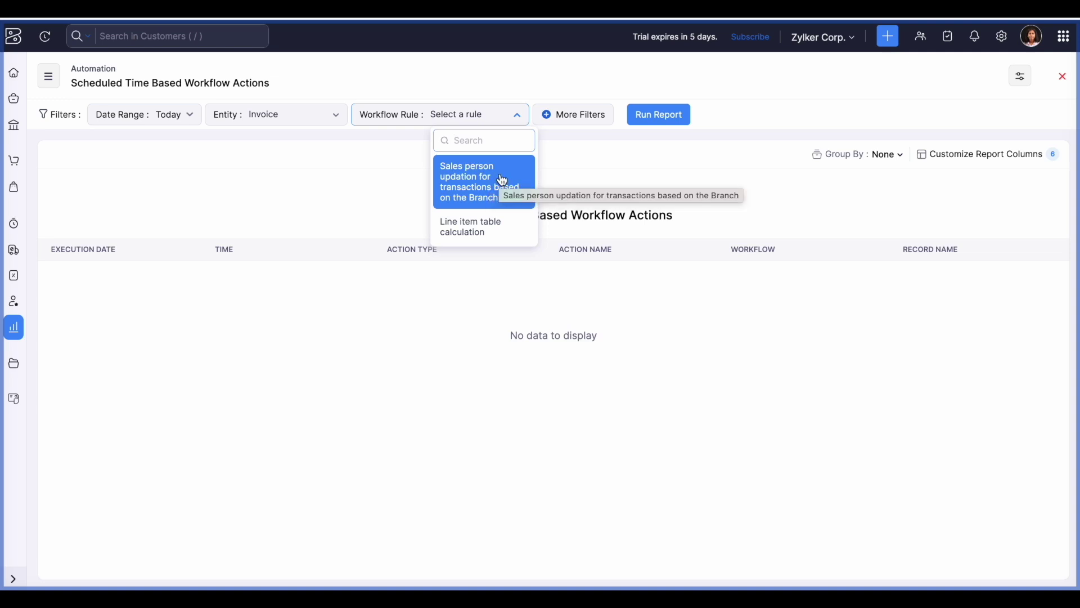
left_click(519, 185)
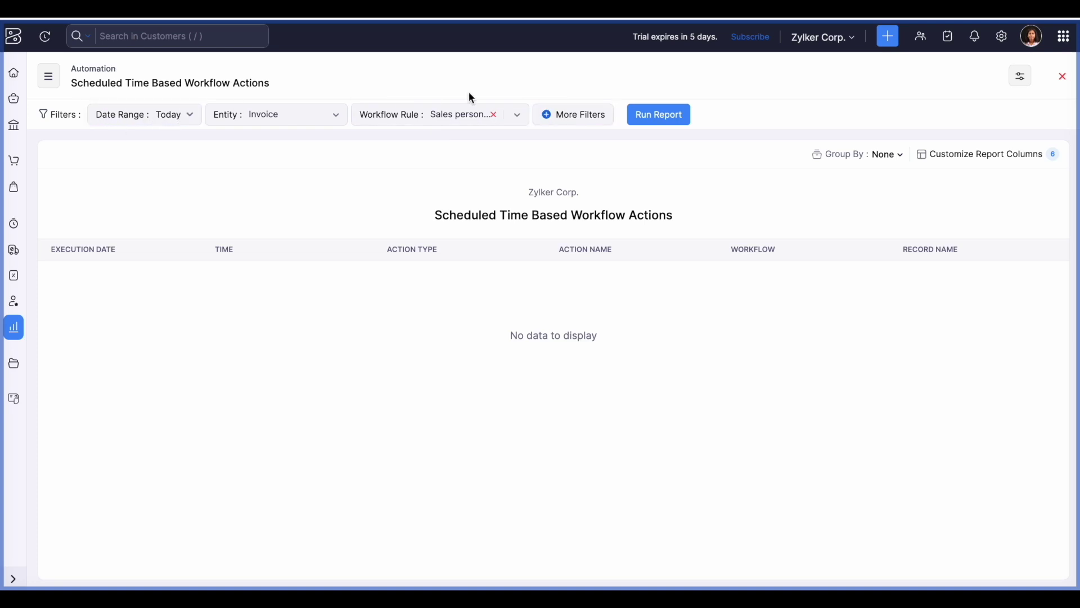
left_click(666, 117)
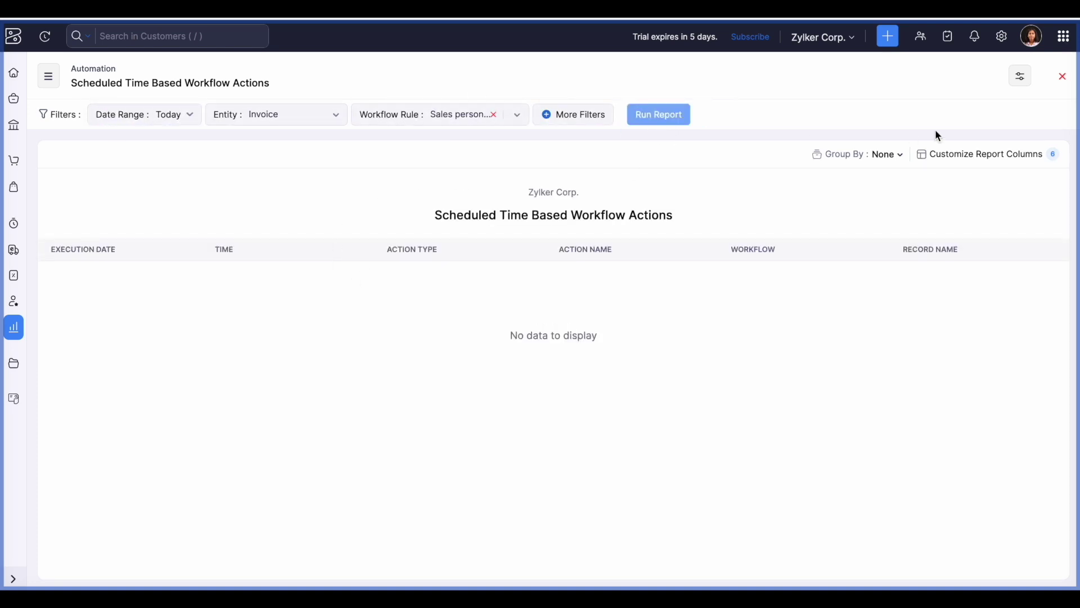
left_click(1065, 79)
Open the Workflow Execution Logs report and examine the logged workflows, their events and execution statuses.
scroll(640, 379, "down", 15)
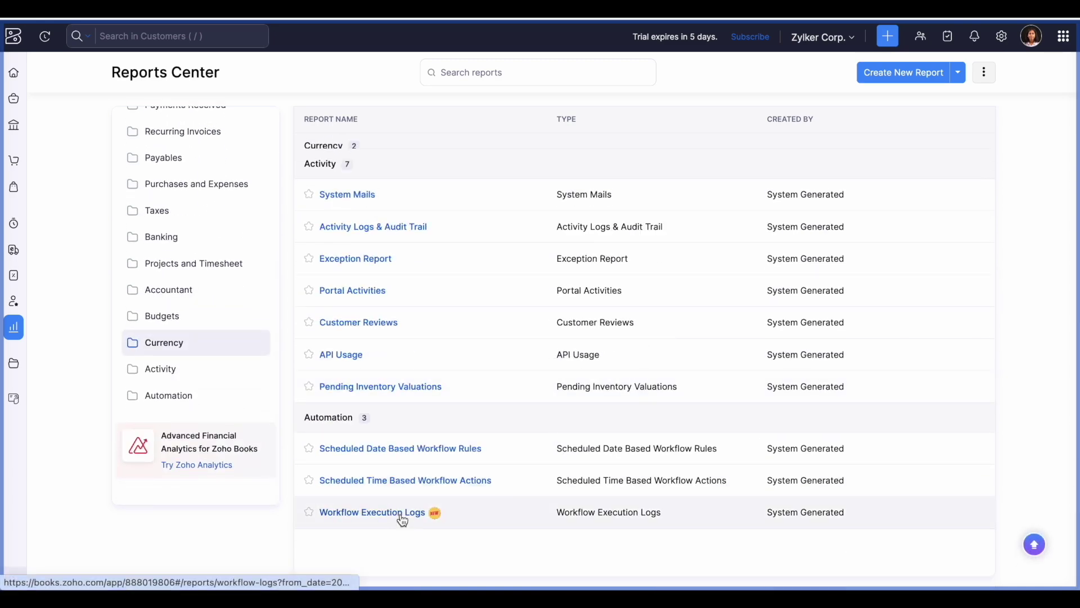
left_click(402, 519)
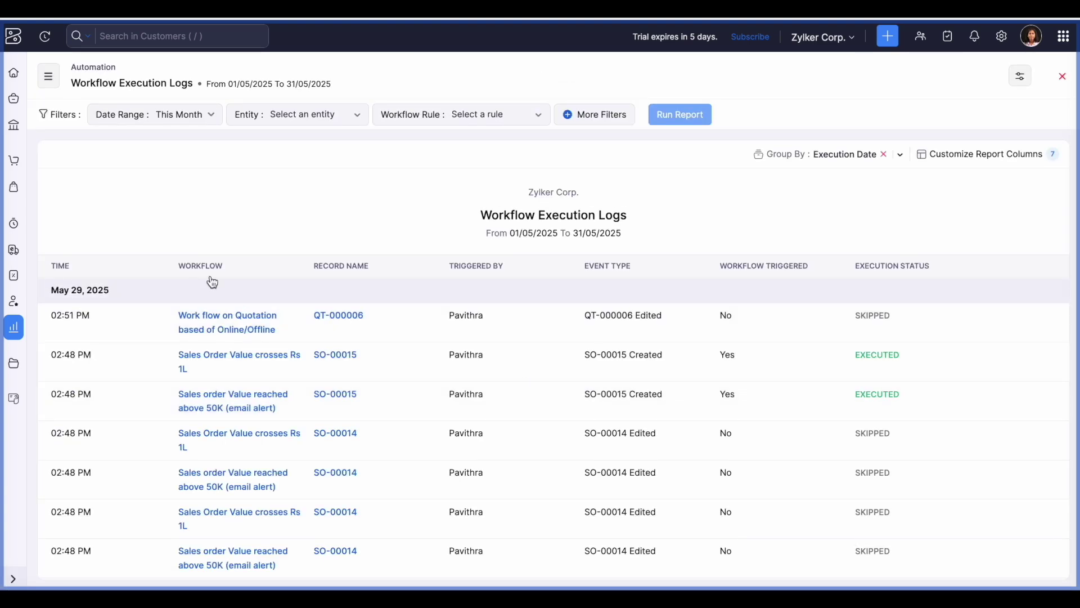
scroll(212, 281, "down", 1)
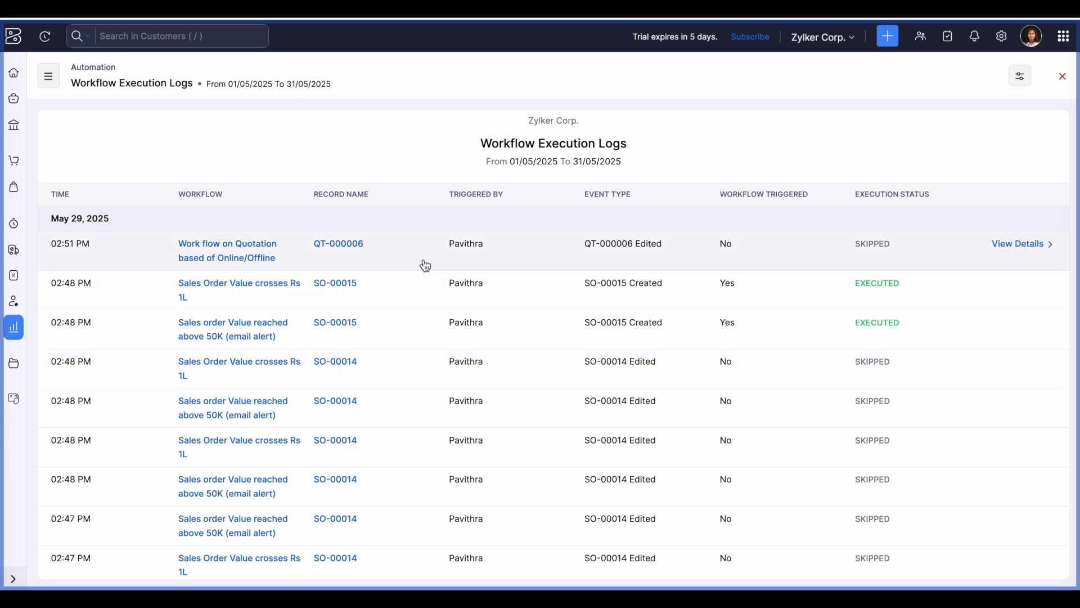
scroll(495, 336, "down", 1)
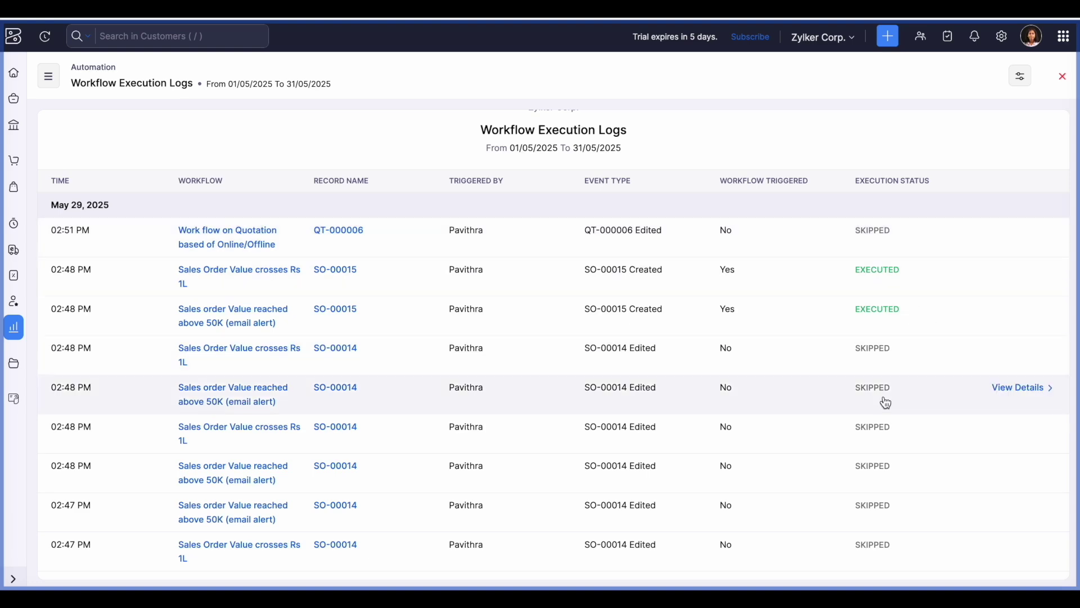
scroll(900, 402, "down", 2)
scroll(885, 404, "up", 1)
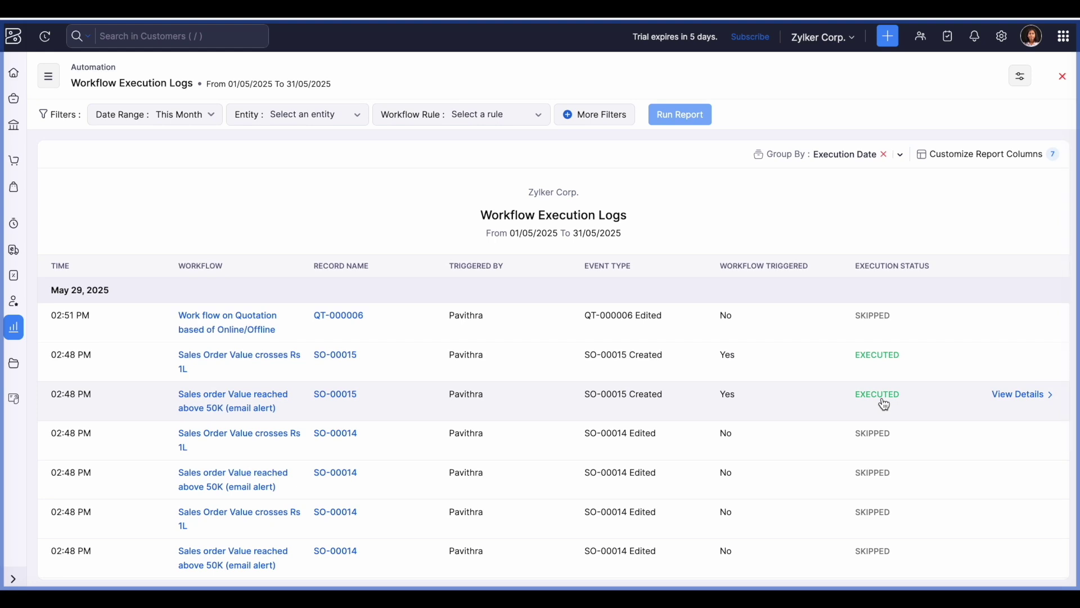
Examine the log details of the "Work flow on Quotation based of Online/Offline" entry and an executed 50K email alert entry, and close the report.
left_click(1030, 316)
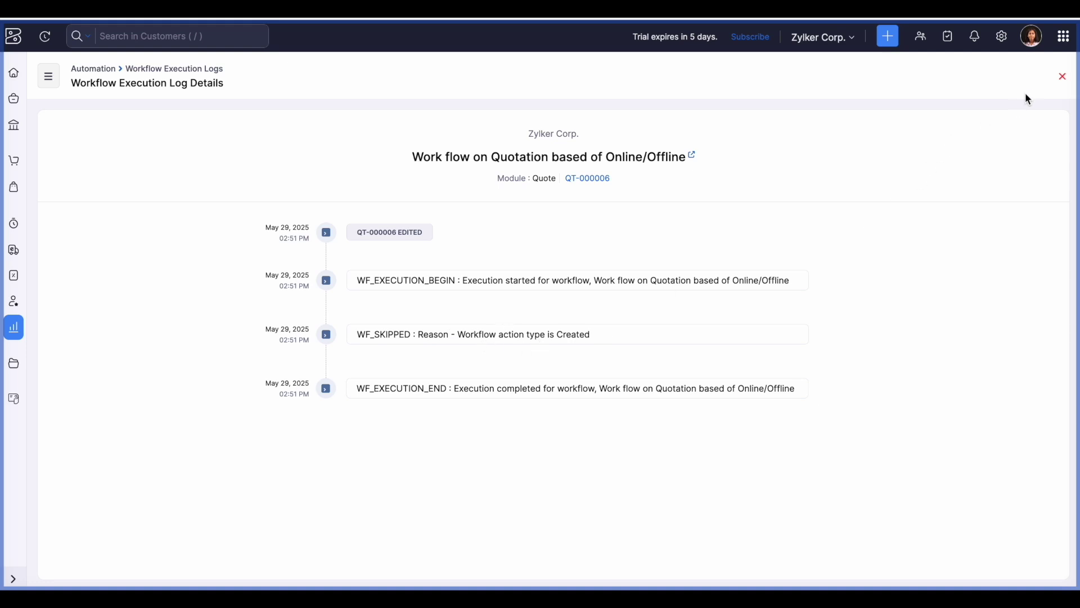
left_click(1064, 79)
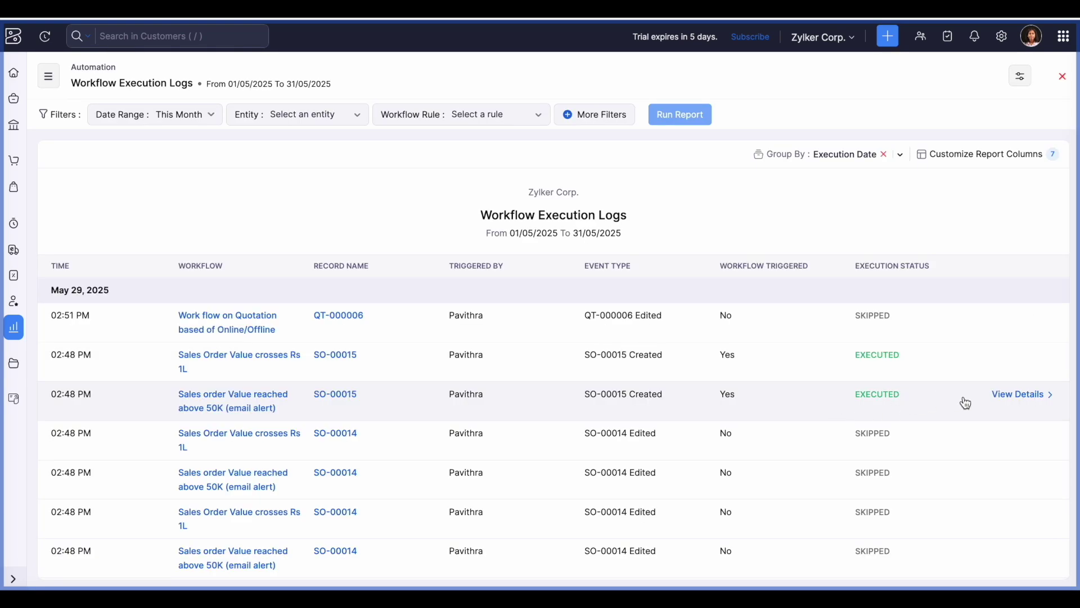
left_click(993, 394)
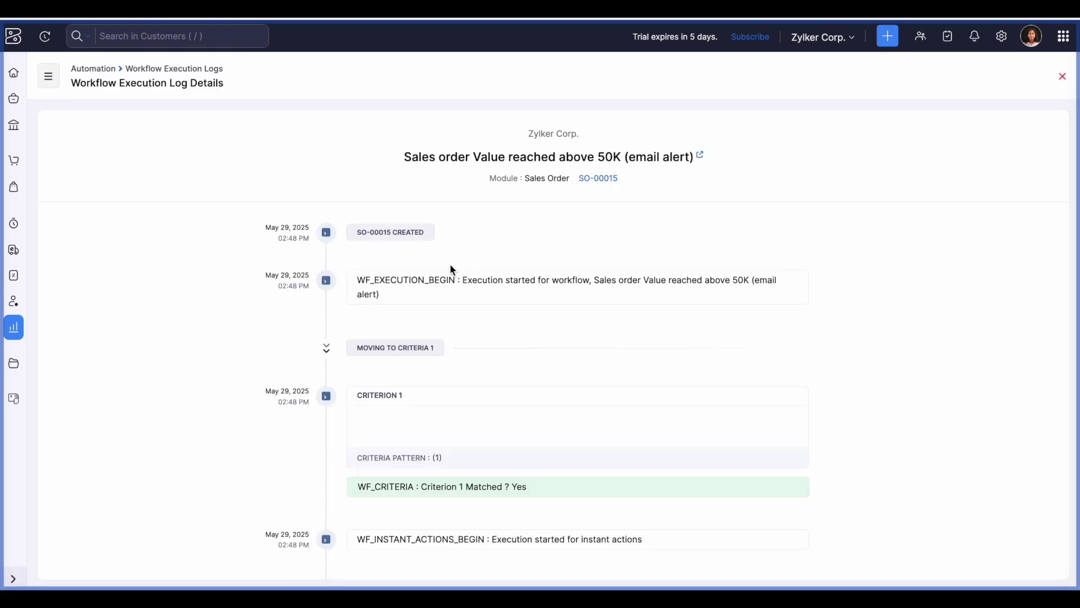
scroll(521, 492, "down", 5)
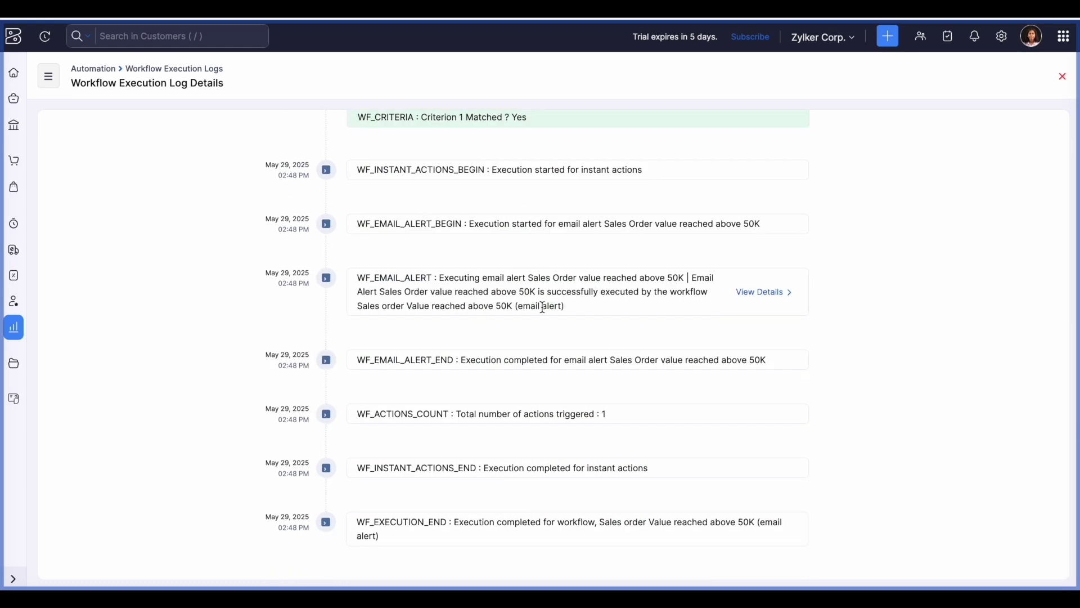
scroll(456, 410, "up", 5)
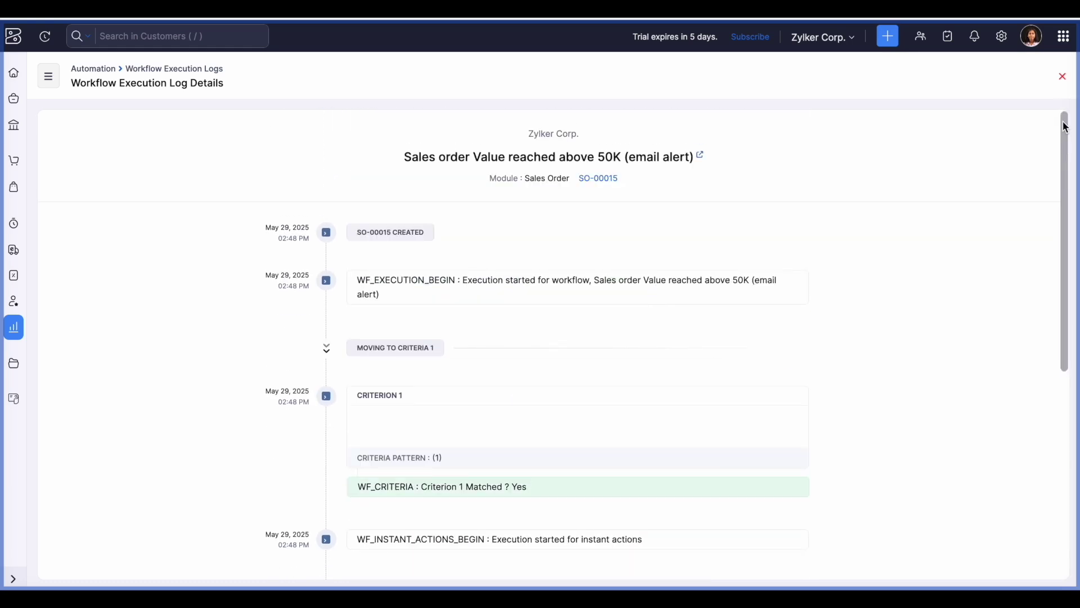
left_click(1063, 74)
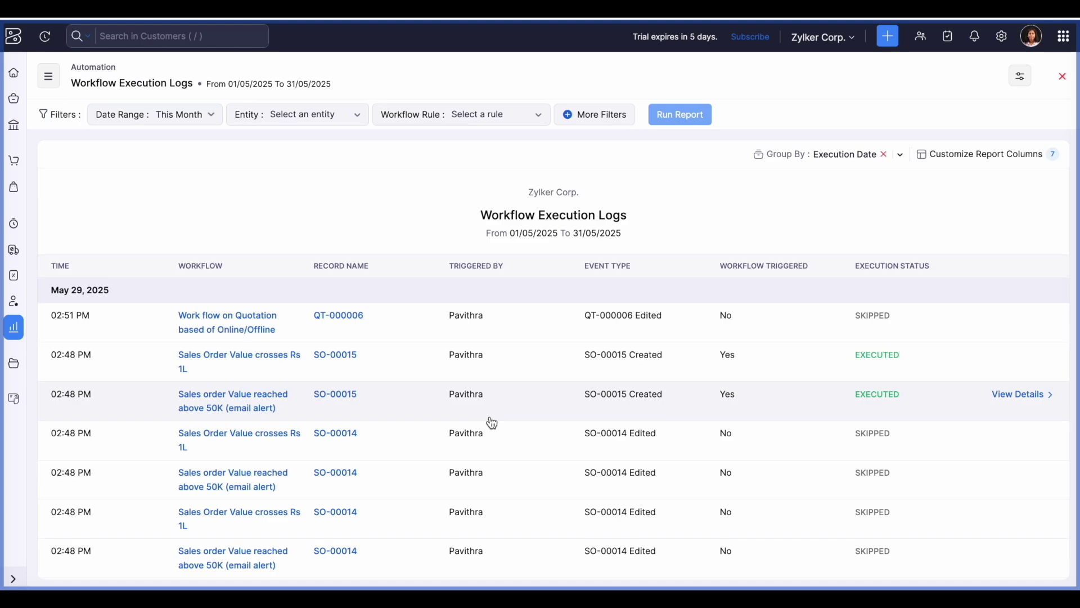
left_click(1062, 76)
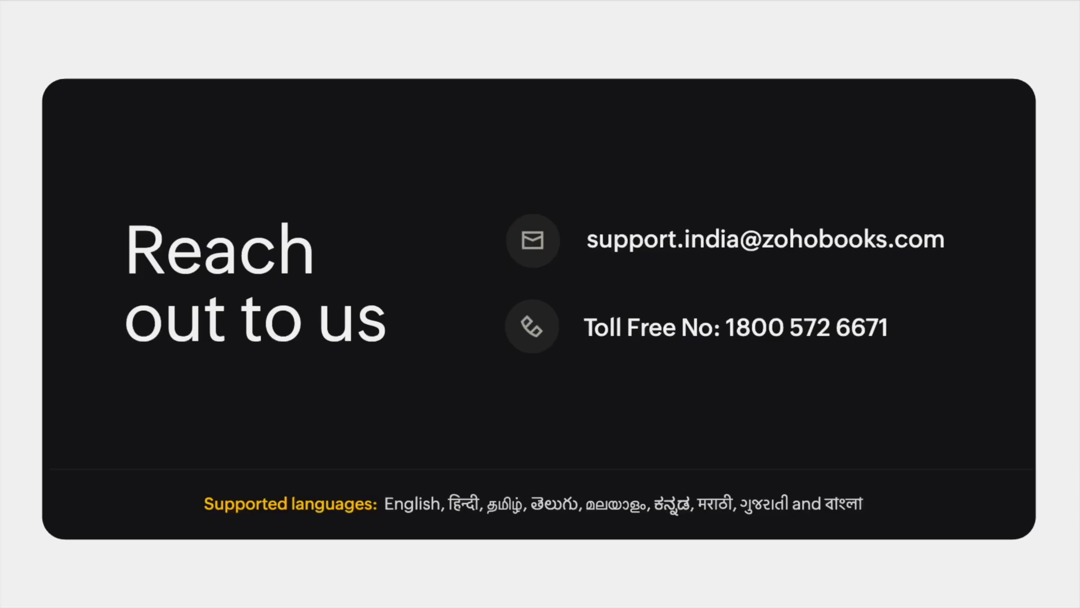